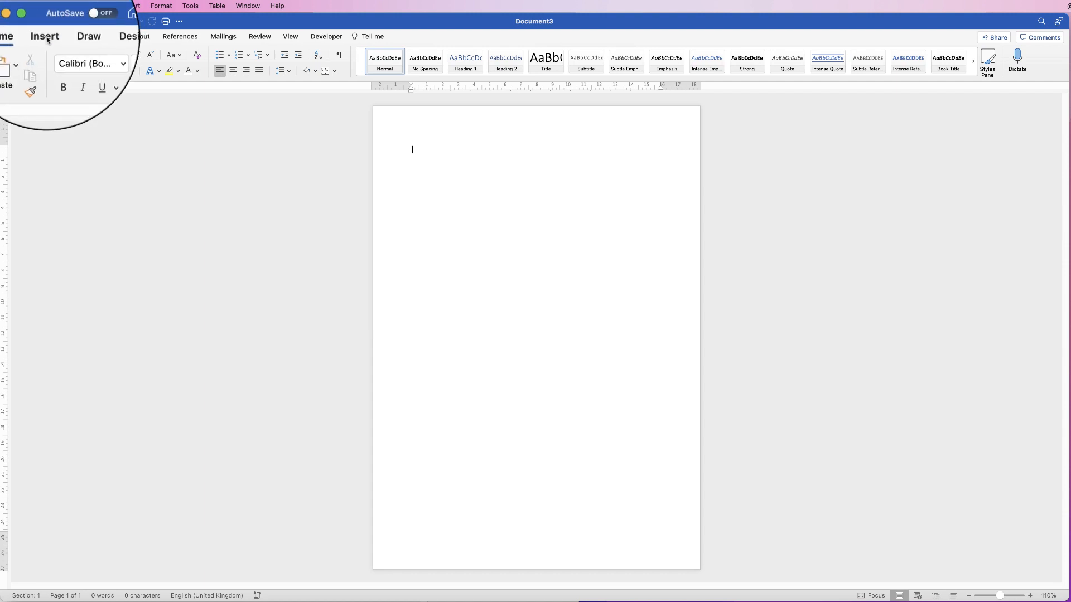
# Insert a regular pentagon shape about 8 cm wide and 7.62 cm high near the top of the page
pyautogui.click(46, 37)
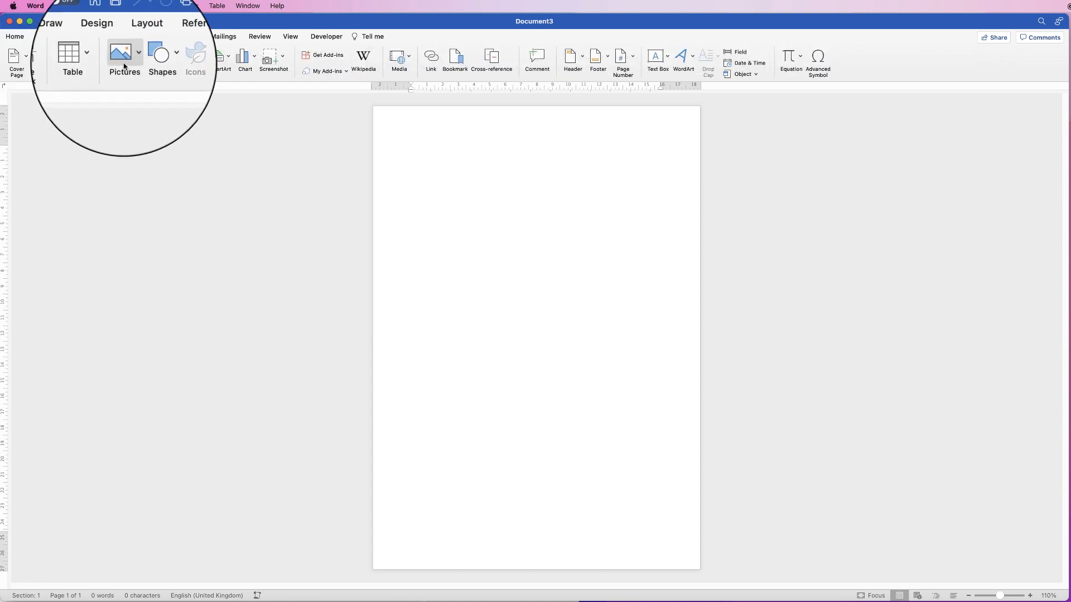
pyautogui.click(159, 61)
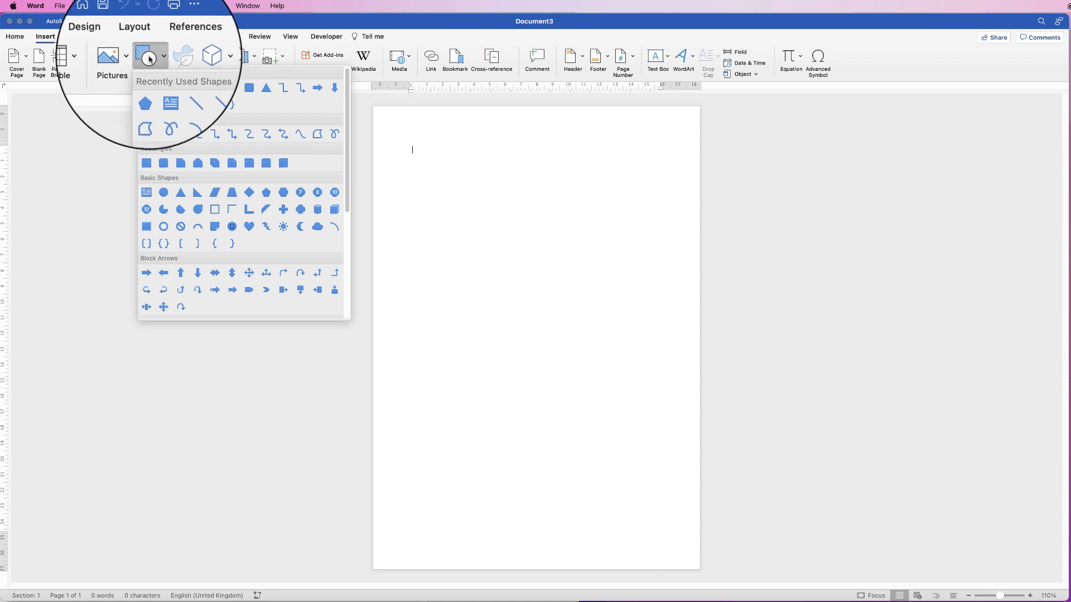
pyautogui.click(267, 193)
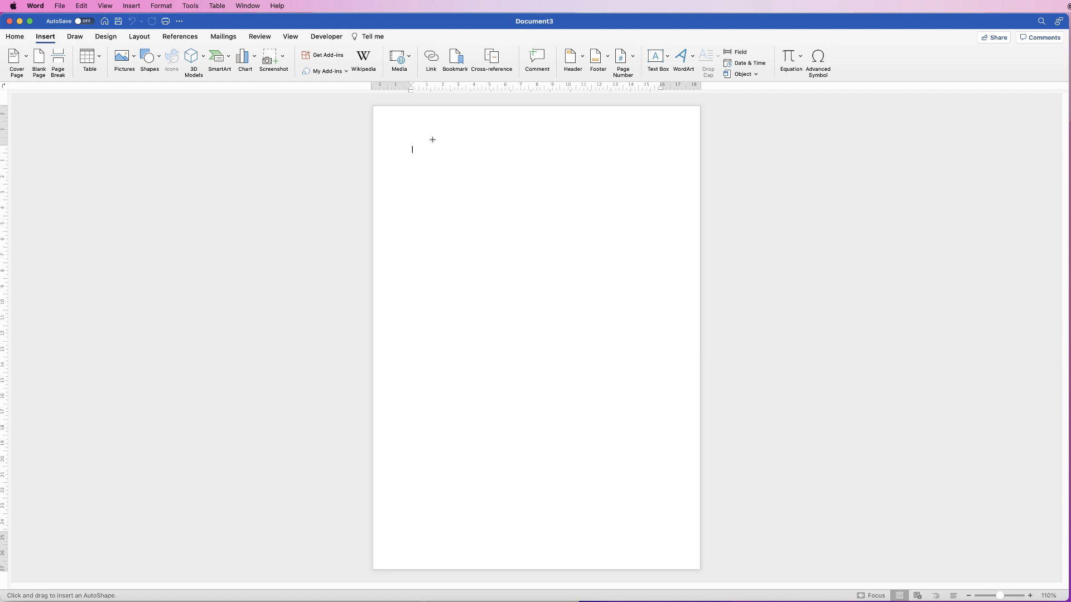
pyautogui.moveTo(432, 140); pyautogui.dragTo(534, 256)
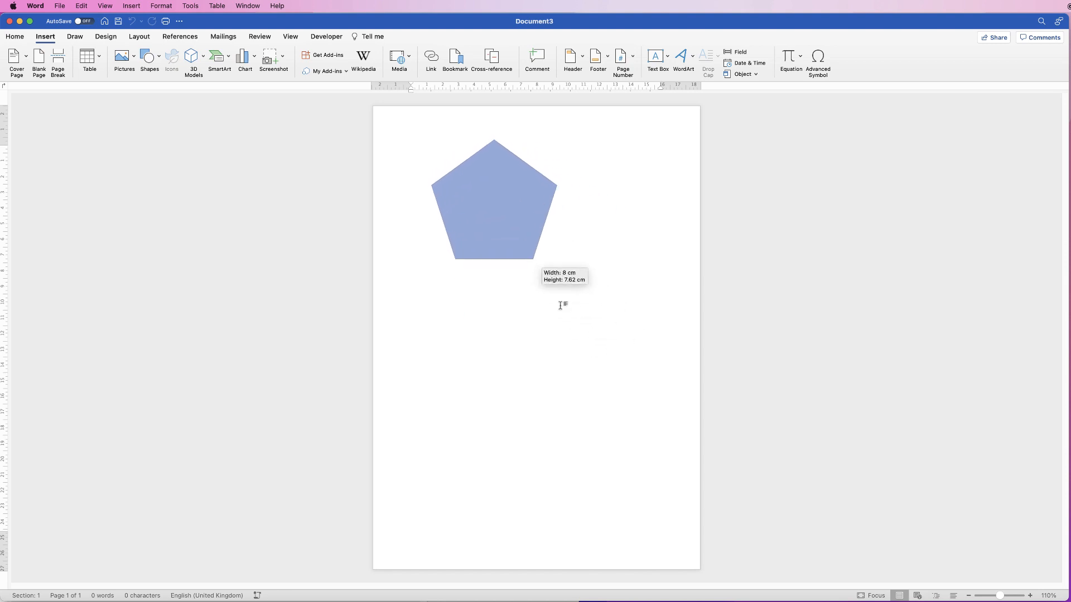
pyautogui.moveTo(561, 306); pyautogui.dragTo(561, 305)
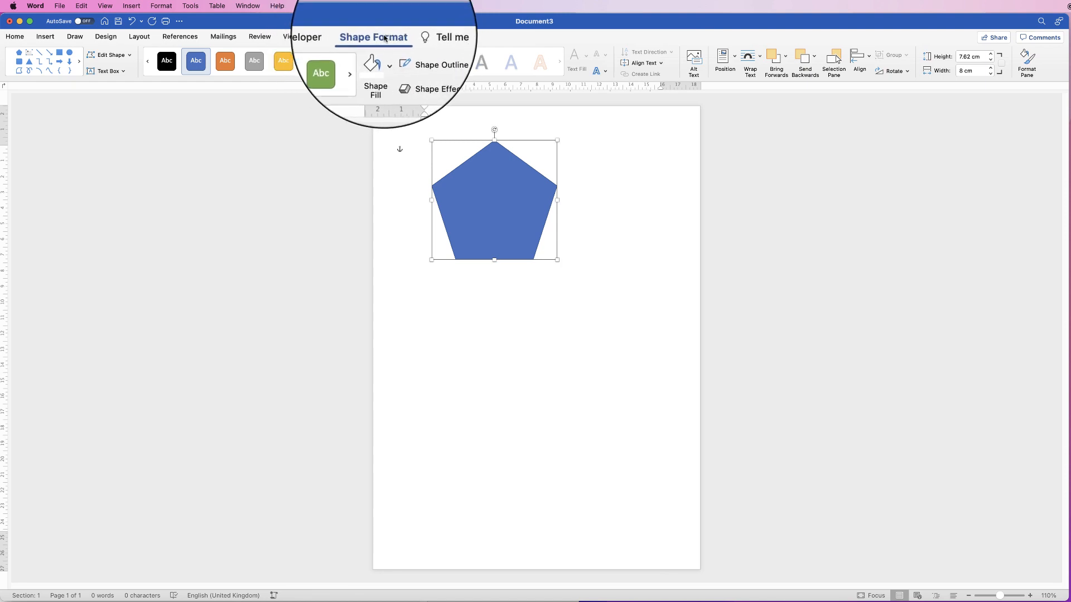
# Remove the pentagon's outline through its shape formatting options and narrow the document window
pyautogui.click(1026, 60)
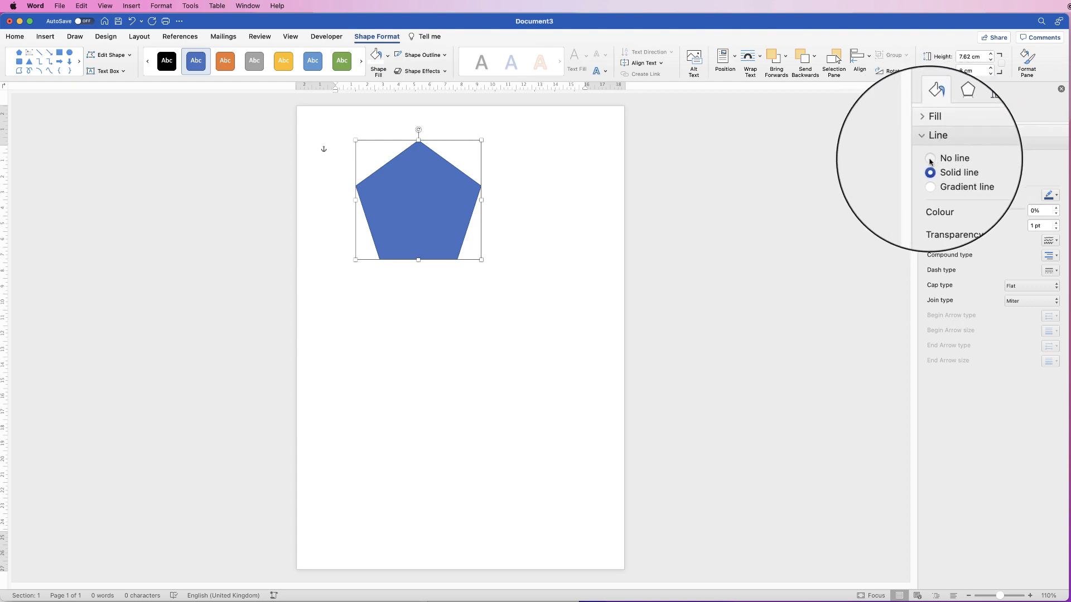
pyautogui.click(929, 158)
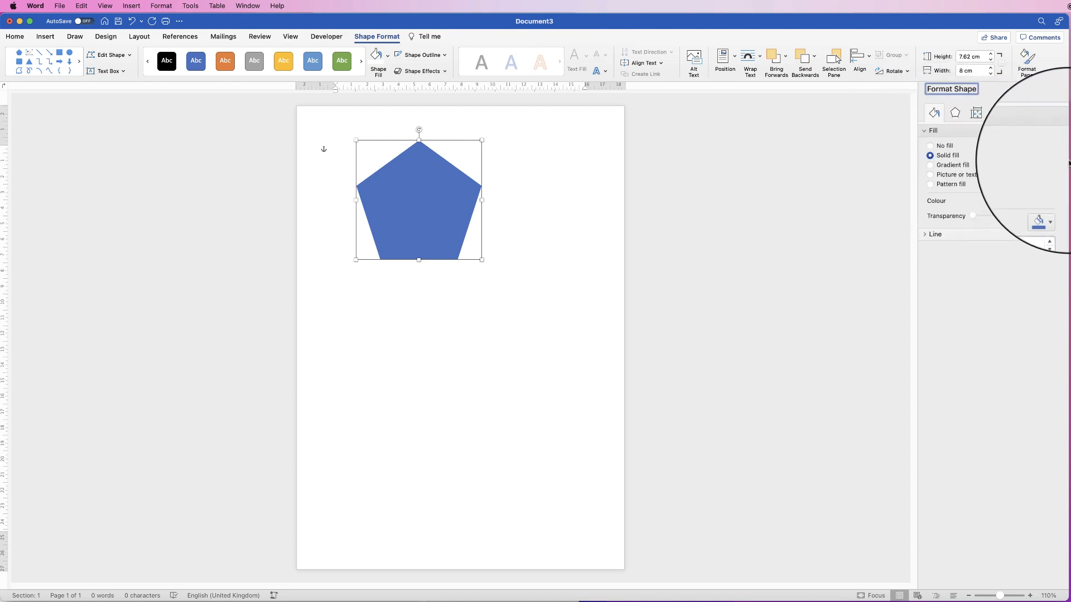
pyautogui.moveTo(1065, 161); pyautogui.dragTo(1017, 163)
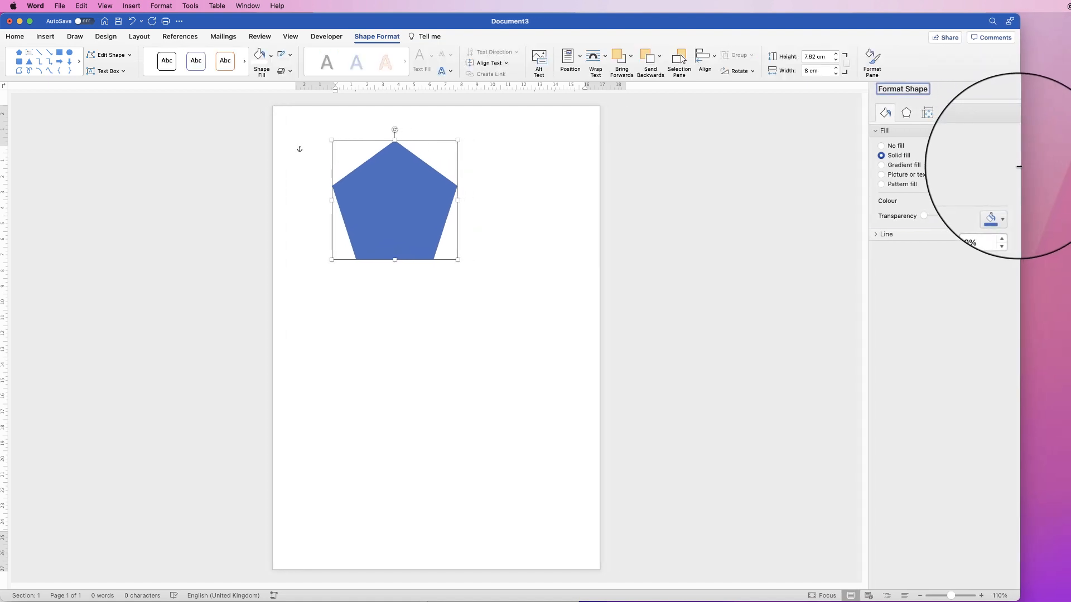
pyautogui.click(1006, 204)
pyautogui.moveTo(1015, 186); pyautogui.dragTo(999, 188)
pyautogui.click(989, 204)
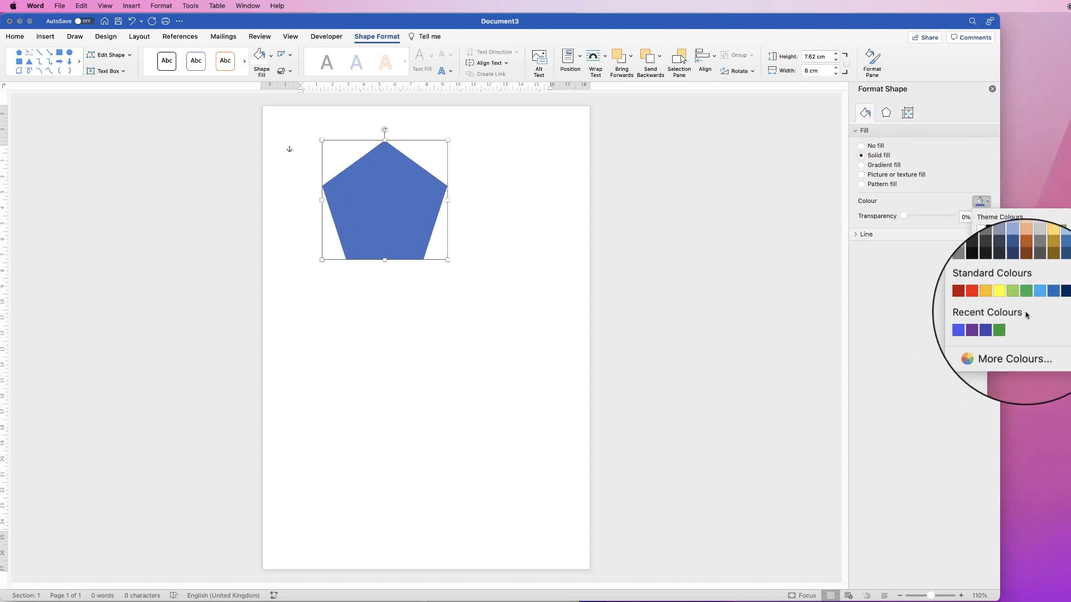
pyautogui.click(999, 347)
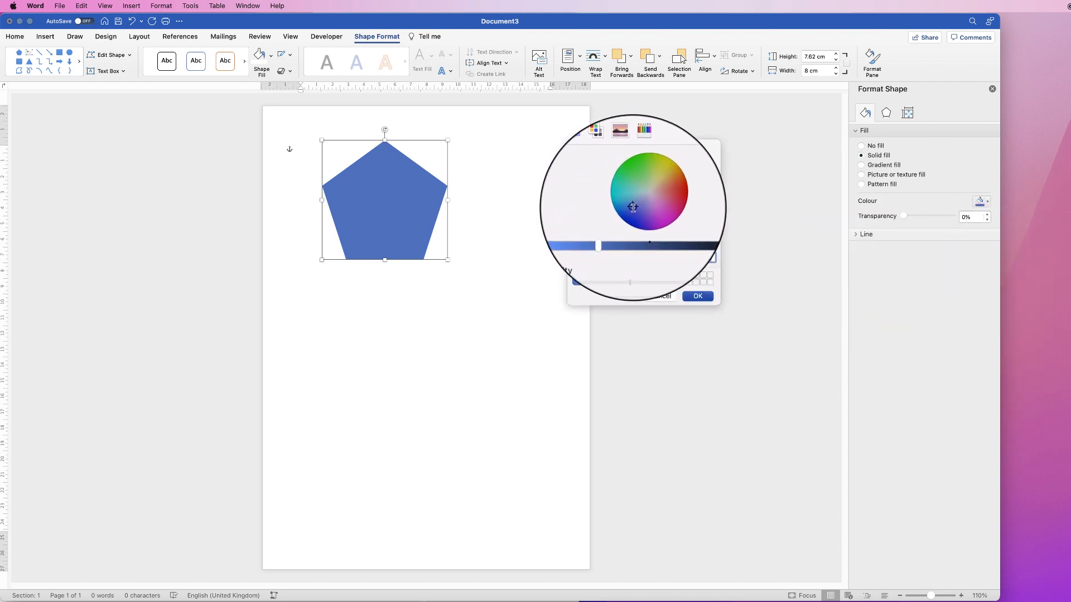
pyautogui.moveTo(633, 208); pyautogui.dragTo(640, 177)
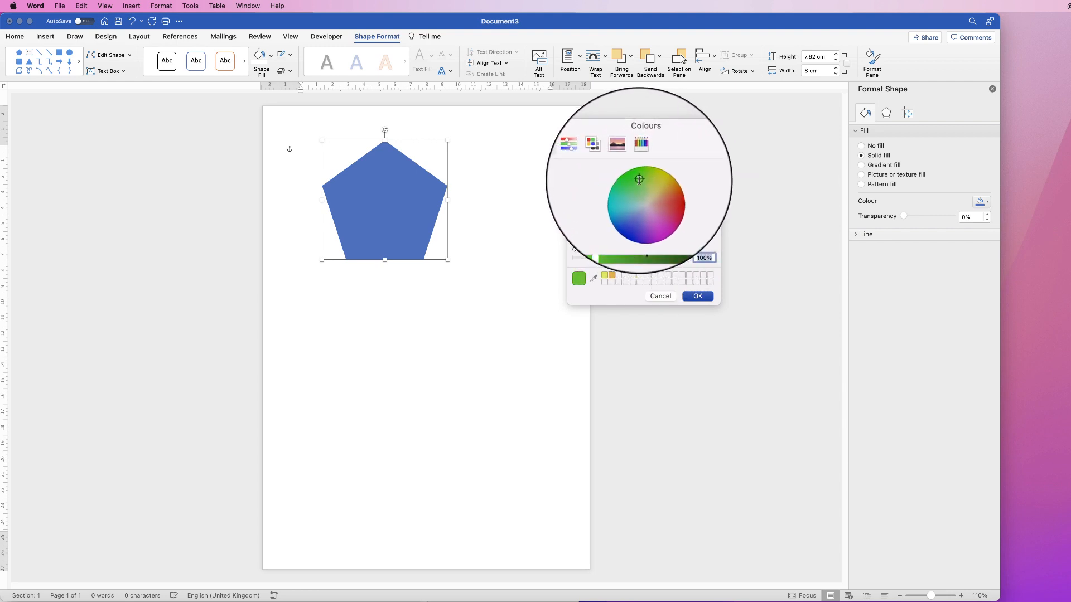
pyautogui.moveTo(609, 234); pyautogui.dragTo(584, 233)
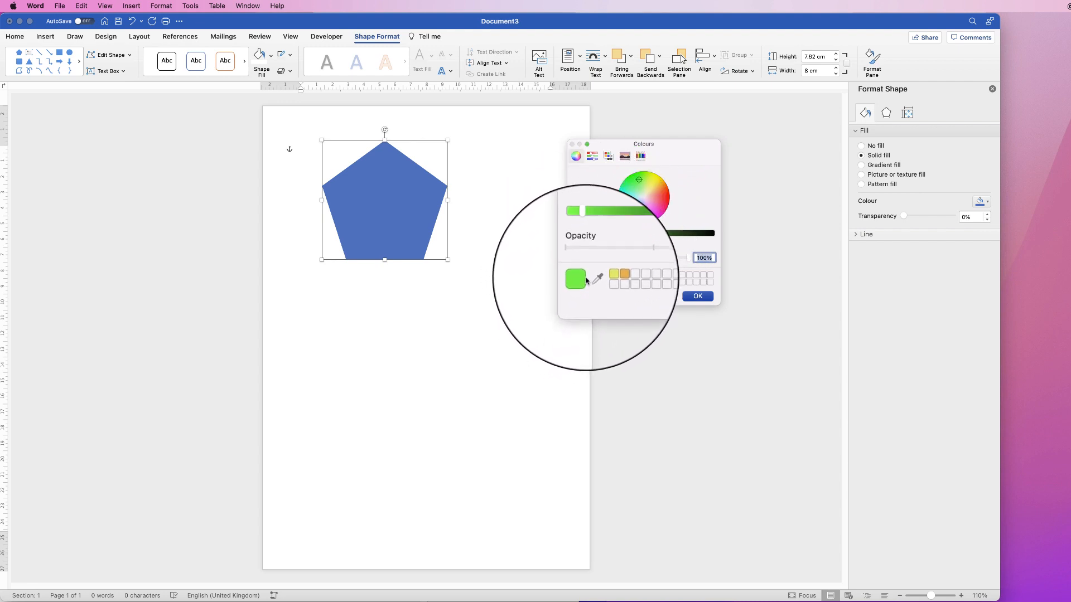
pyautogui.click(659, 297)
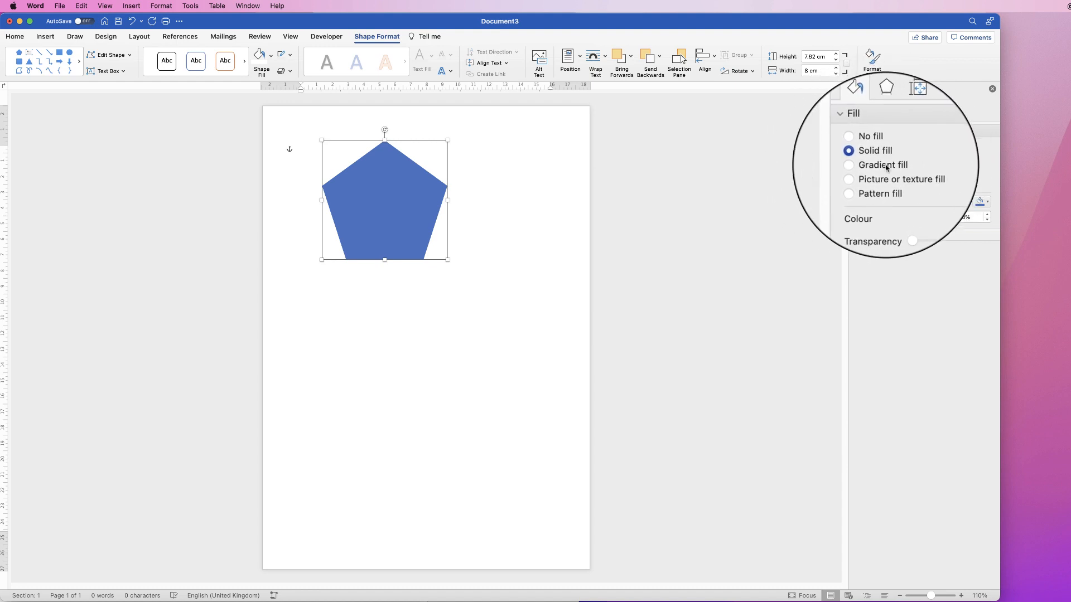
# Apply a gradient fill to the pentagon and move the purple gradient stop to the 100% position
pyautogui.click(861, 166)
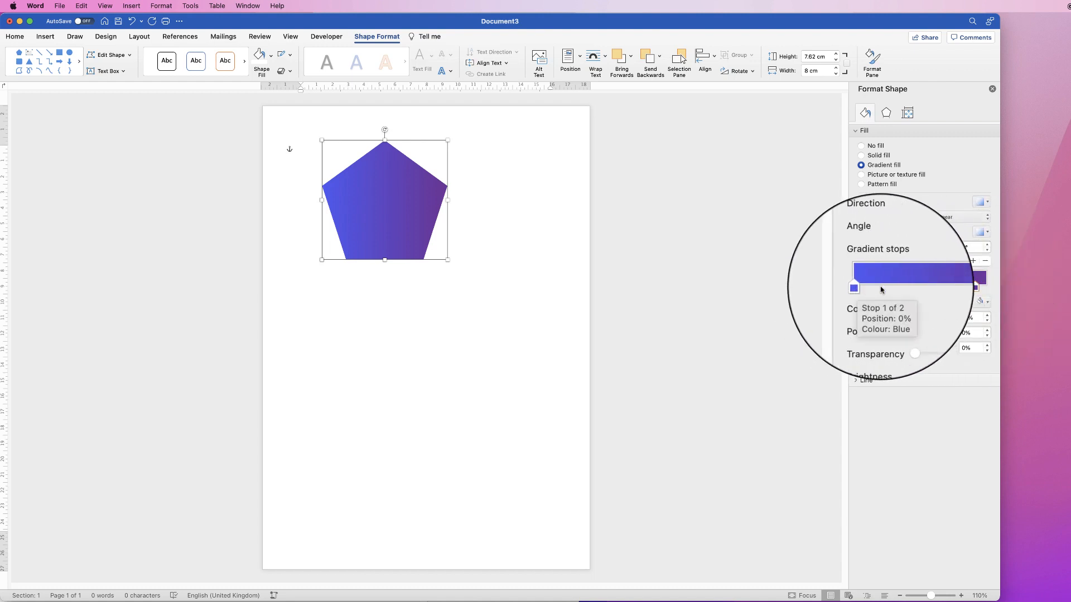
pyautogui.click(970, 290)
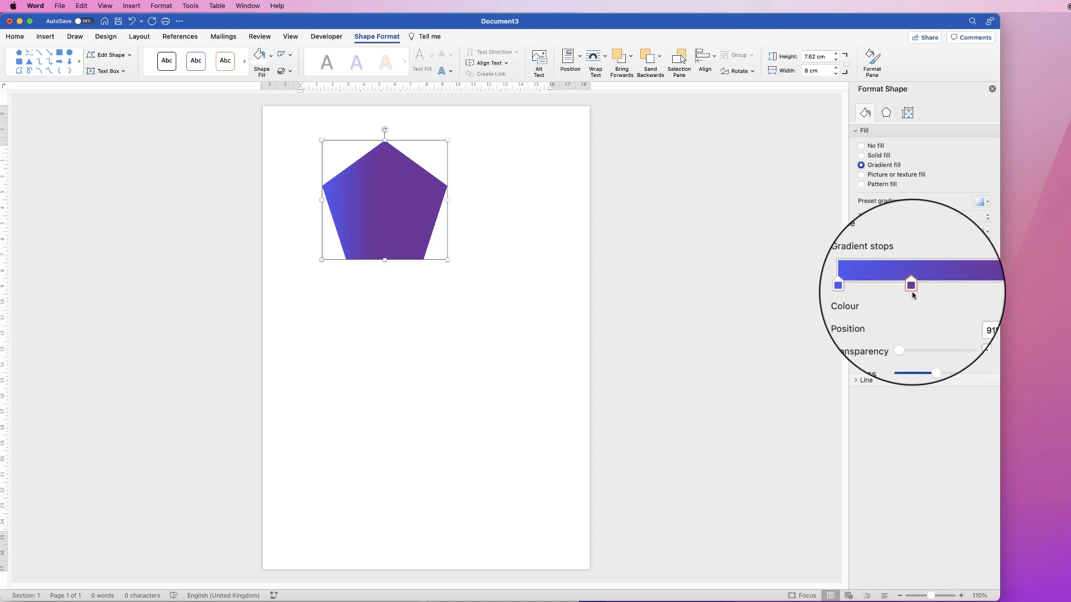
pyautogui.moveTo(946, 290)
pyautogui.mouseDown()
pyautogui.moveTo(989, 291)
pyautogui.moveTo(966, 290)
pyautogui.mouseUp()
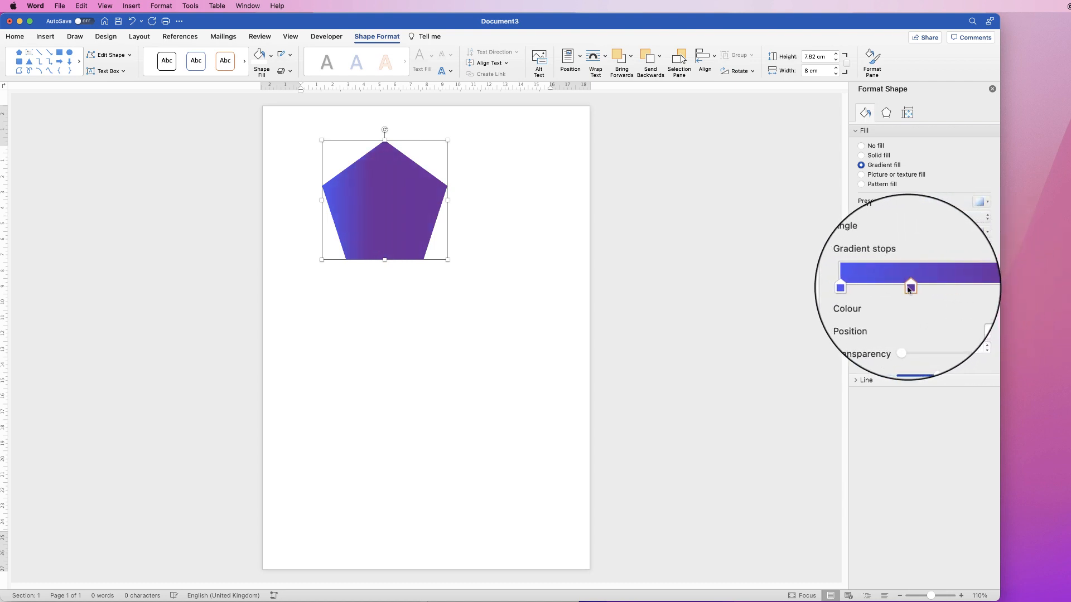
pyautogui.moveTo(907, 290)
pyautogui.mouseDown()
pyautogui.moveTo(889, 290)
pyautogui.moveTo(915, 291)
pyautogui.mouseUp()
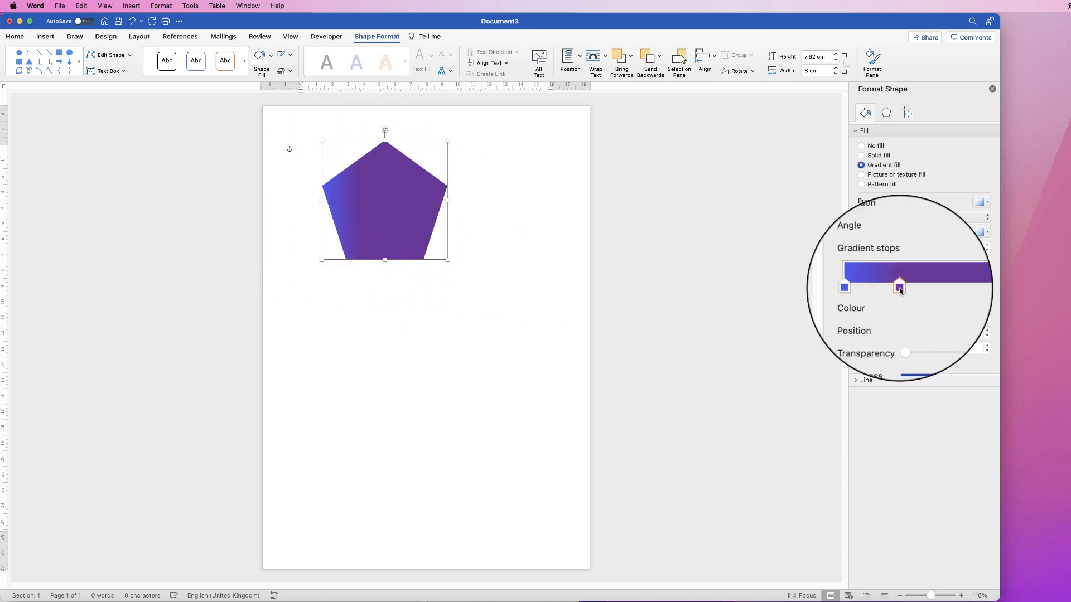
pyautogui.moveTo(972, 291); pyautogui.dragTo(985, 290)
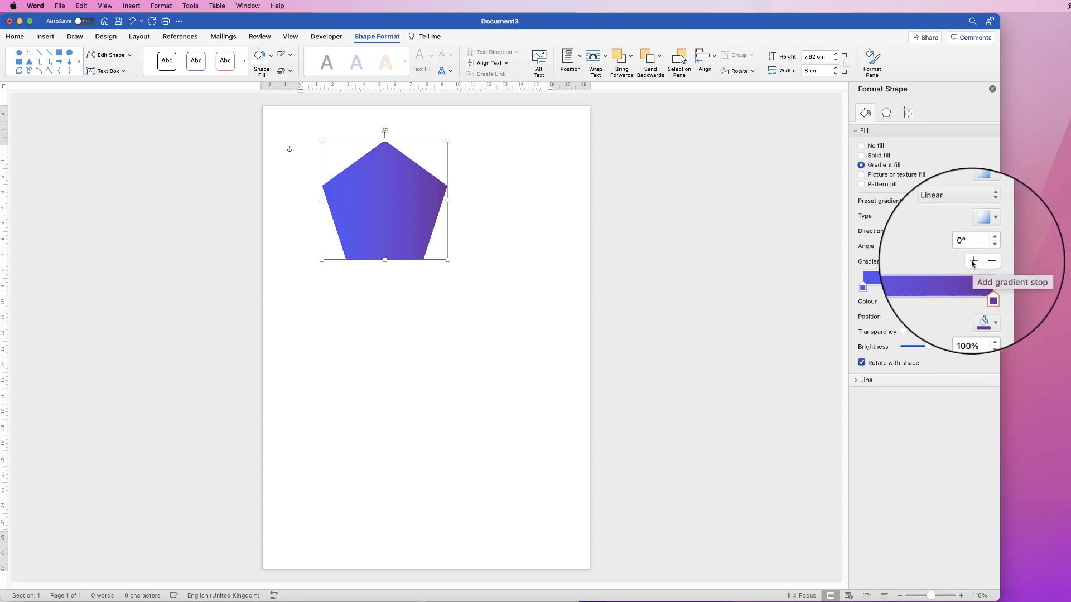
# Try a third gradient stop in standard red at the 50% position and remove it again
pyautogui.click(973, 262)
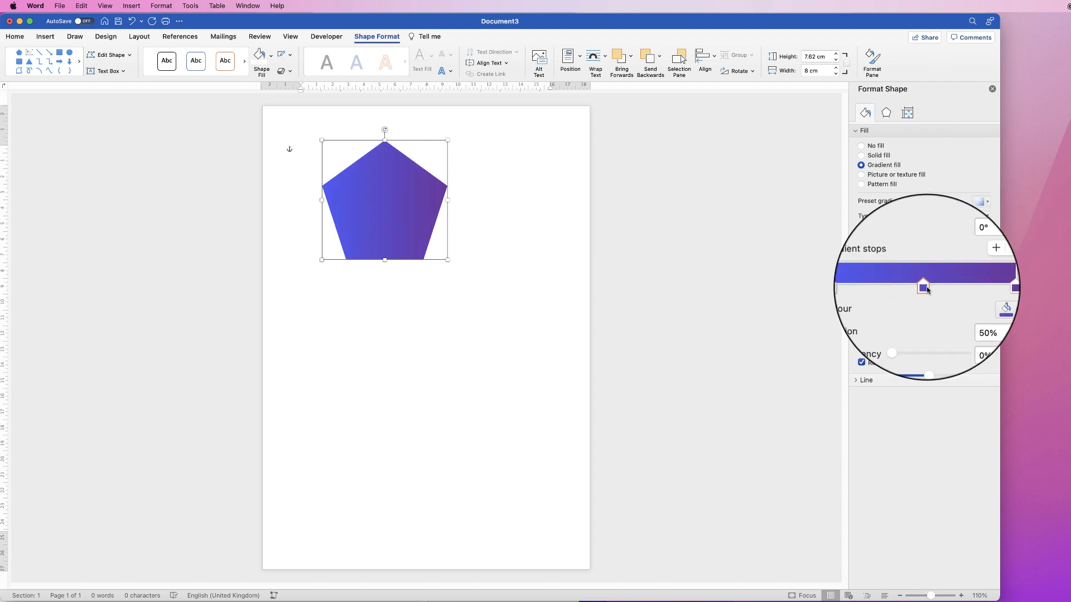
pyautogui.click(980, 301)
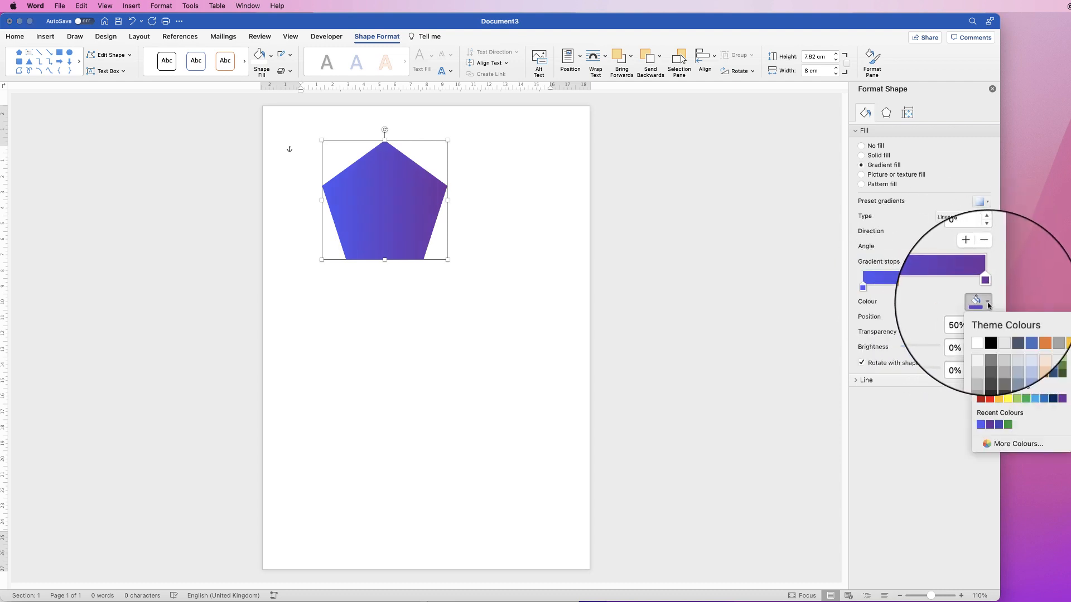
pyautogui.click(991, 400)
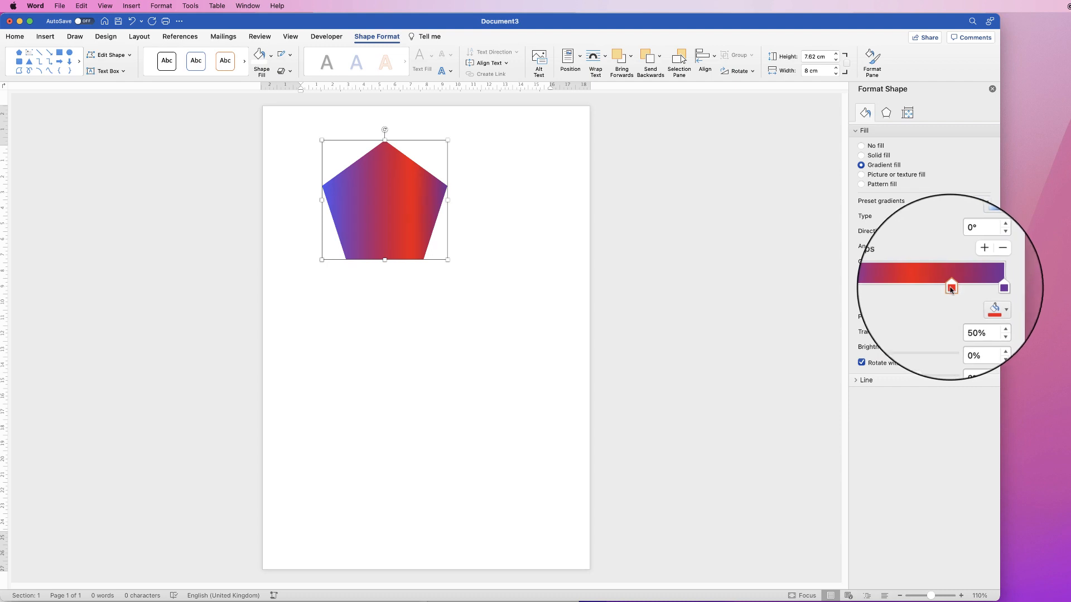
pyautogui.moveTo(929, 289)
pyautogui.mouseDown()
pyautogui.moveTo(903, 290)
pyautogui.moveTo(928, 290)
pyautogui.mouseUp()
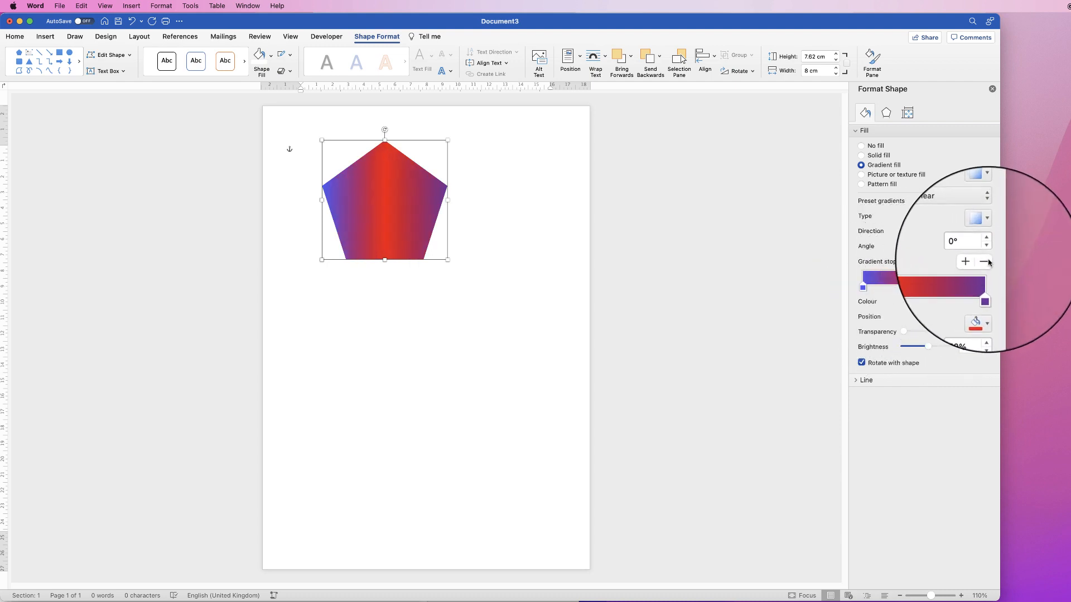
pyautogui.click(985, 261)
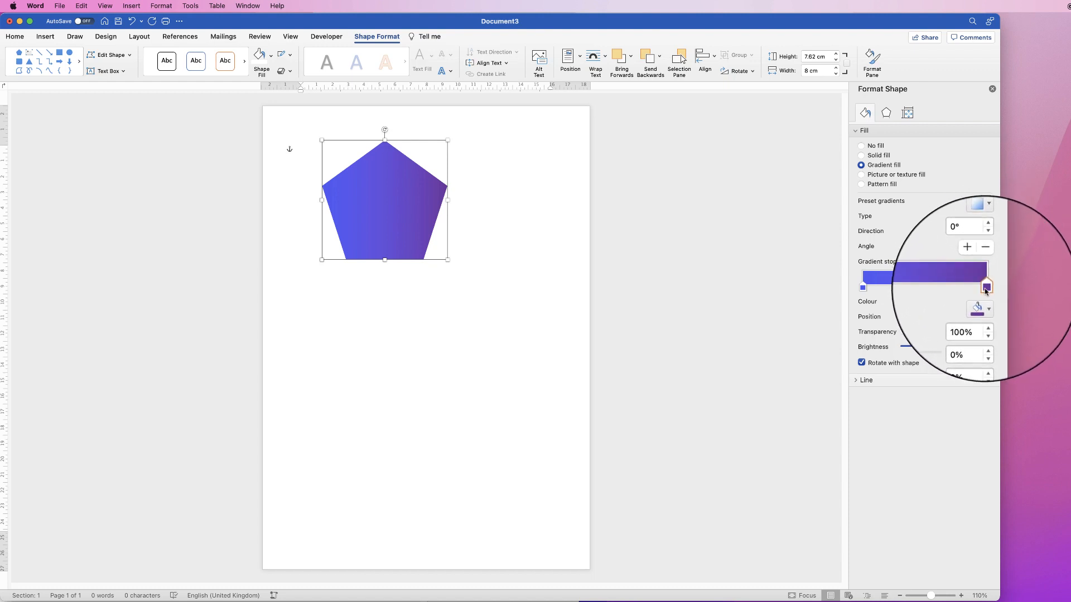
# Give the end gradient stop the recent purple at 87%, and use the recent blue for the start stop
pyautogui.click(988, 305)
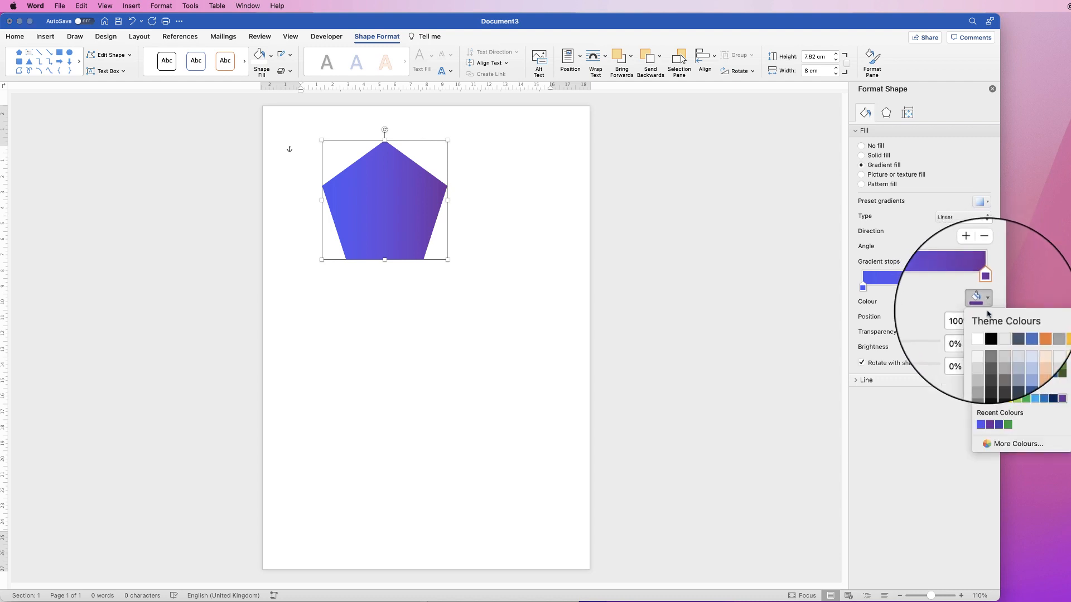
pyautogui.click(991, 425)
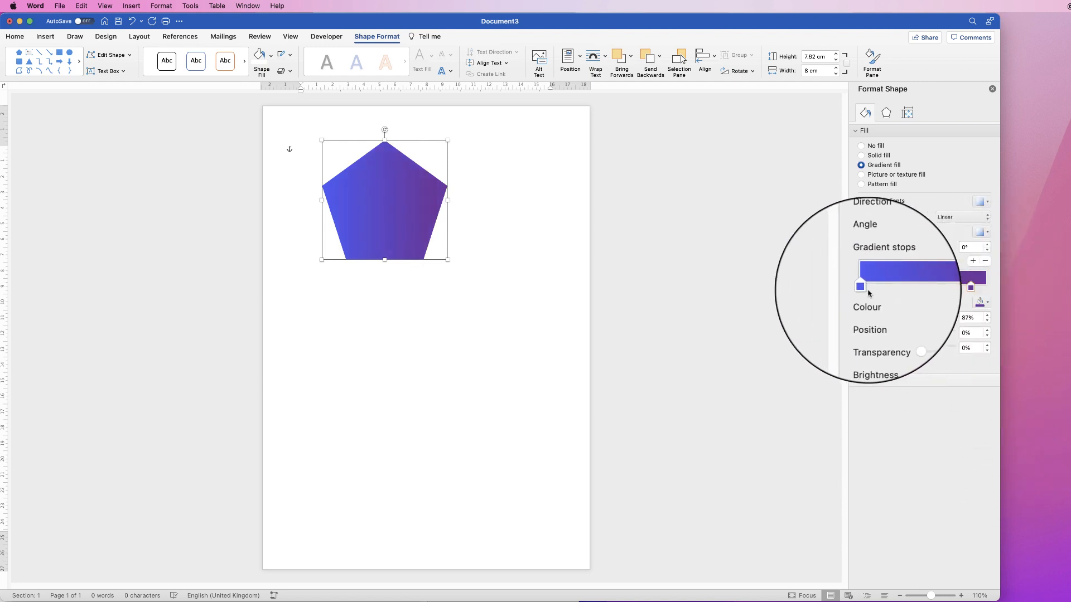
pyautogui.click(986, 303)
pyautogui.click(989, 425)
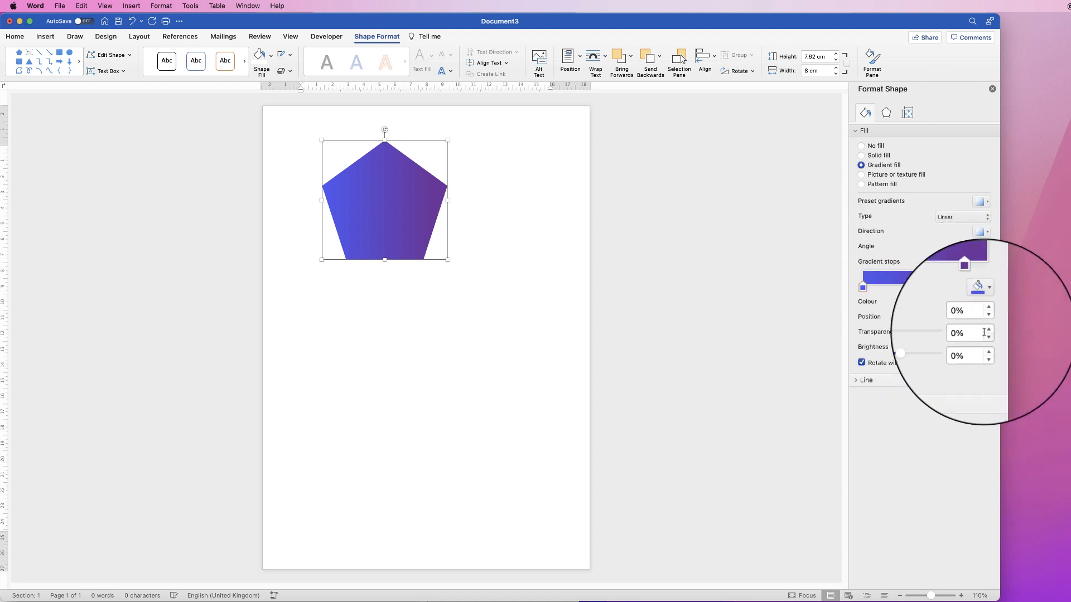
pyautogui.click(970, 287)
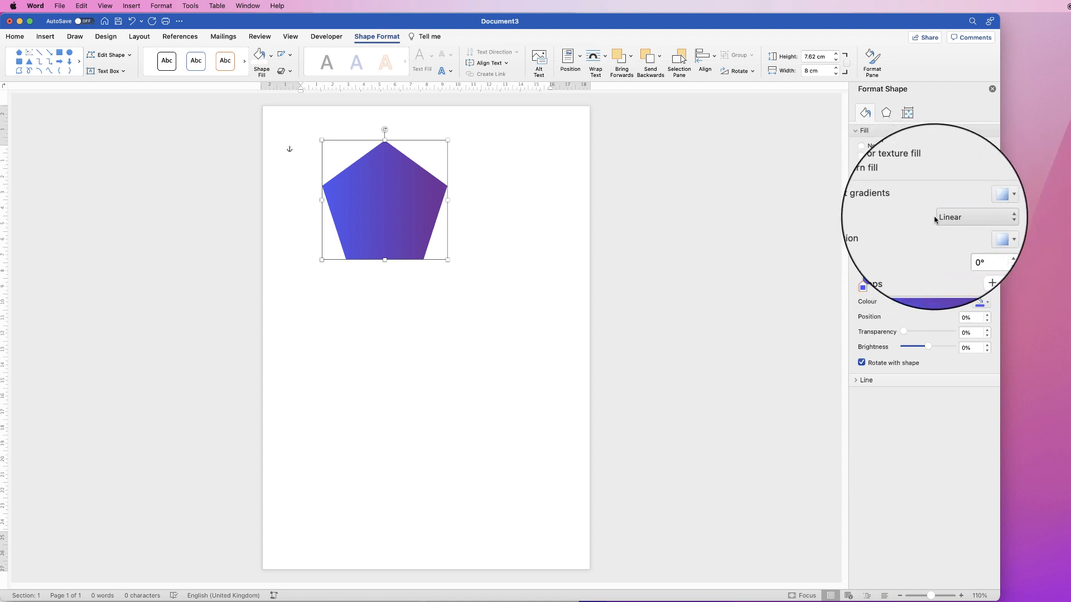
# Try the Radial gradient type on the pentagon and switch it back to Linear
pyautogui.click(960, 217)
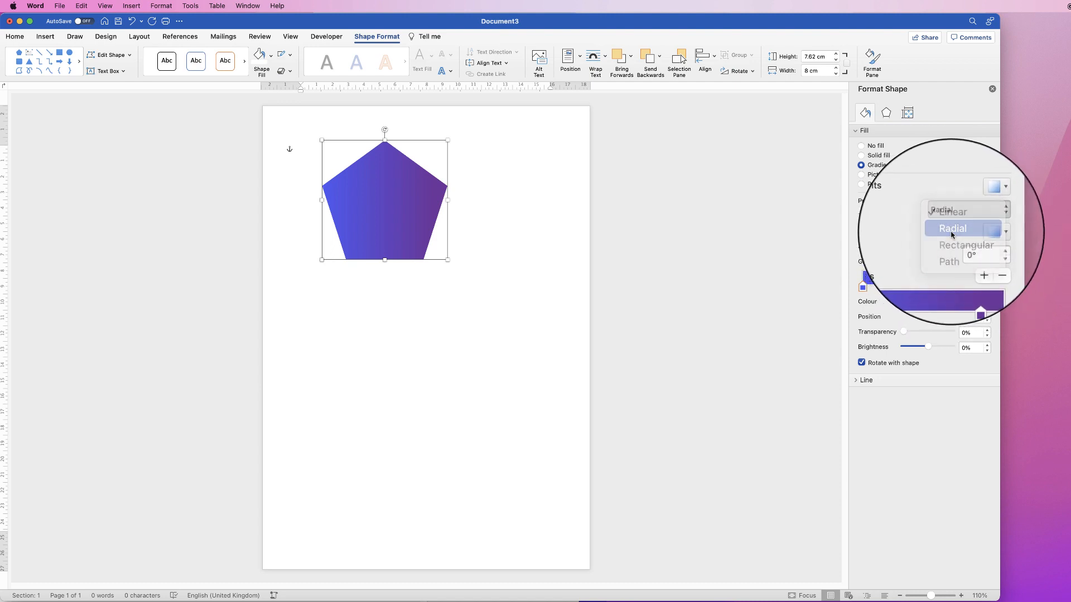
pyautogui.click(951, 235)
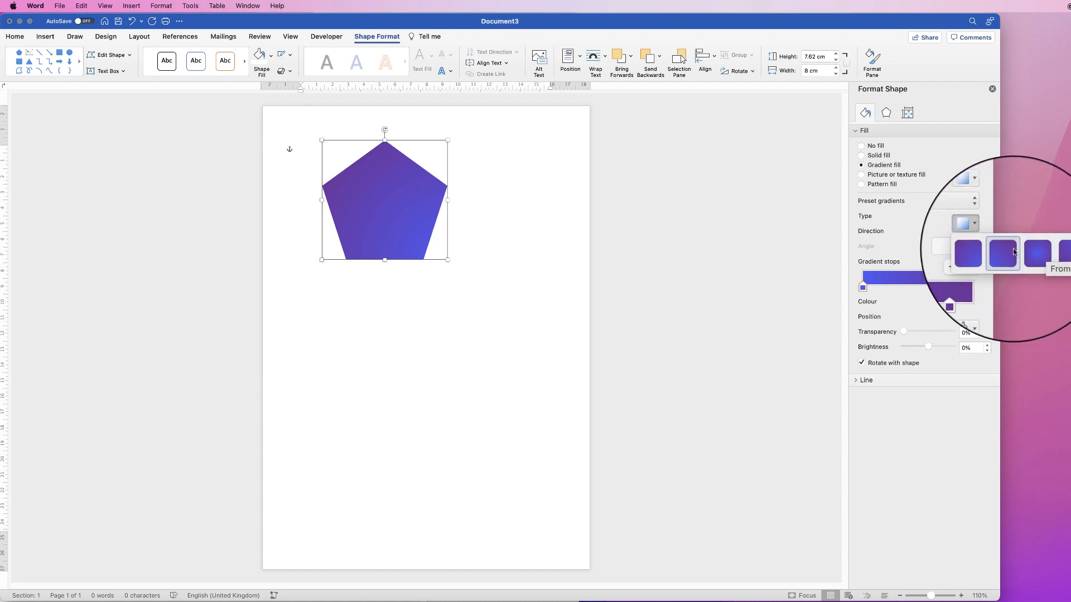
pyautogui.click(967, 217)
pyautogui.click(958, 208)
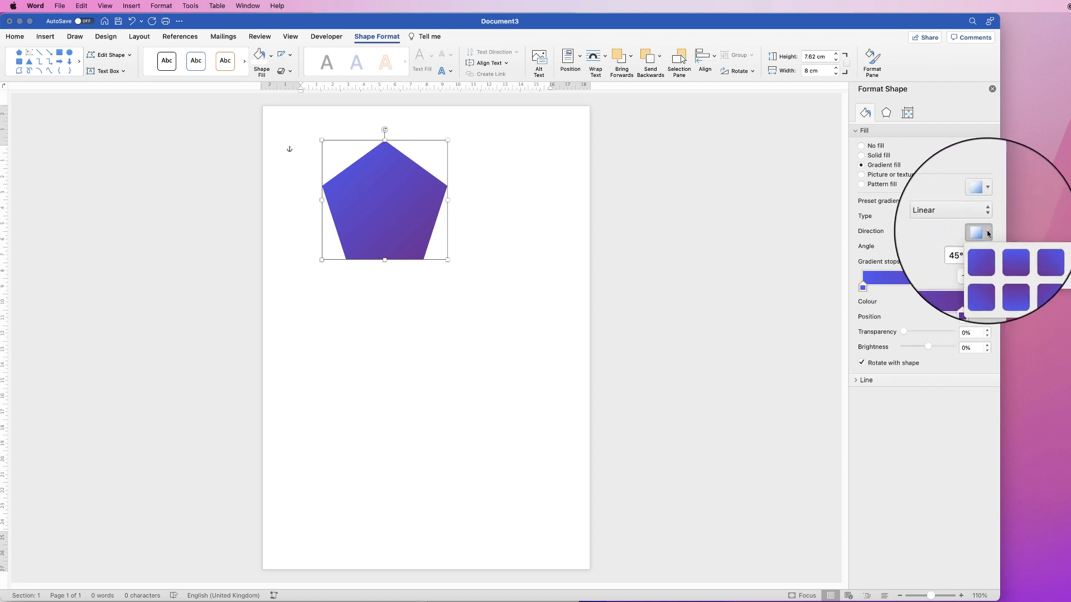
# Set the linear gradient's direction to run from left to right at 0° and select the purple stop
pyautogui.click(988, 234)
pyautogui.click(988, 234)
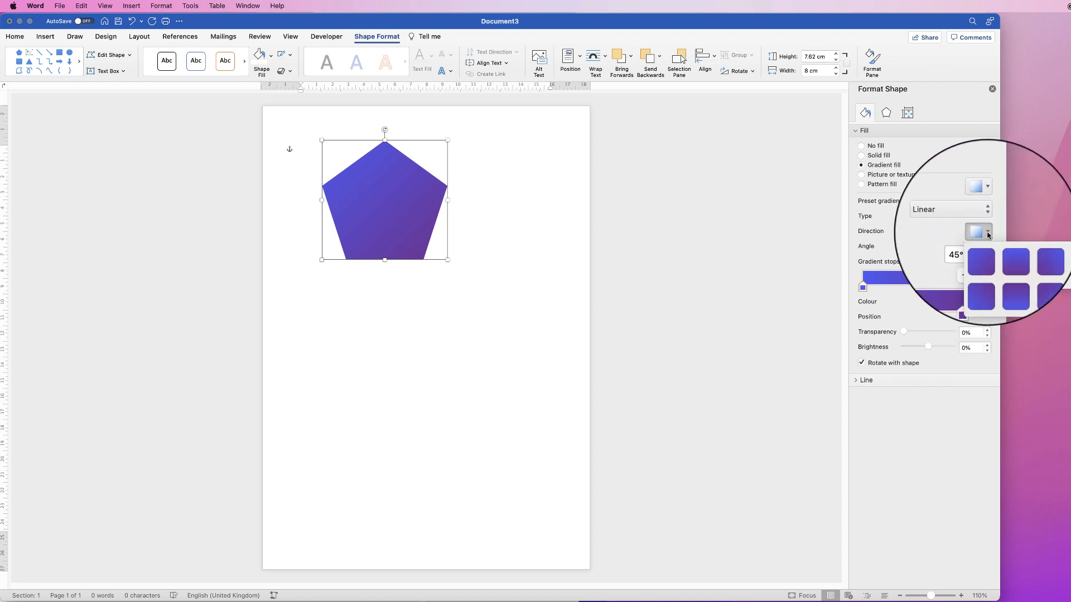
pyautogui.click(1053, 254)
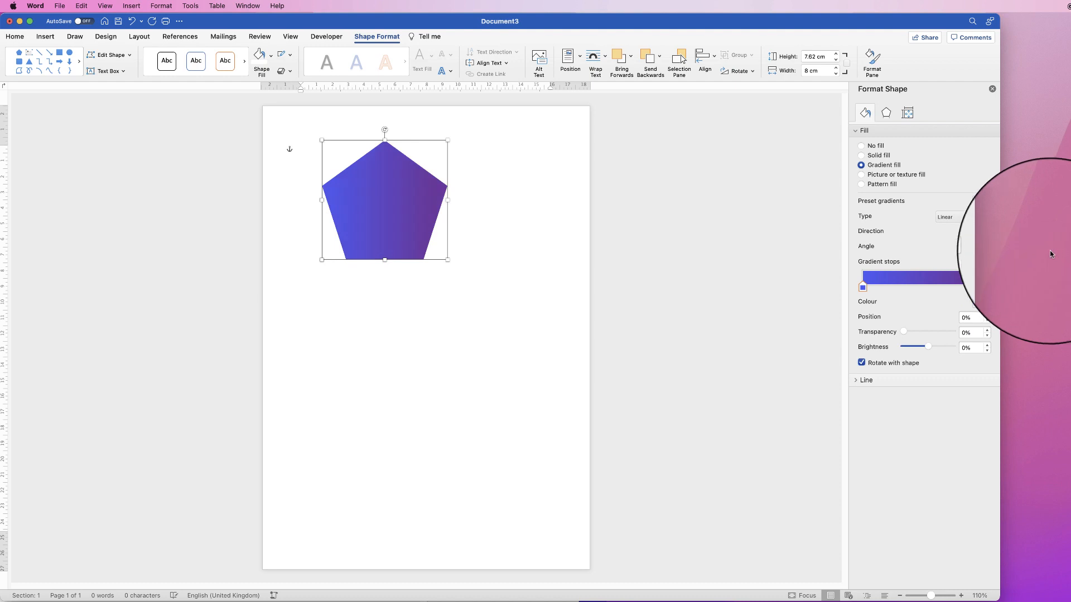
pyautogui.click(971, 287)
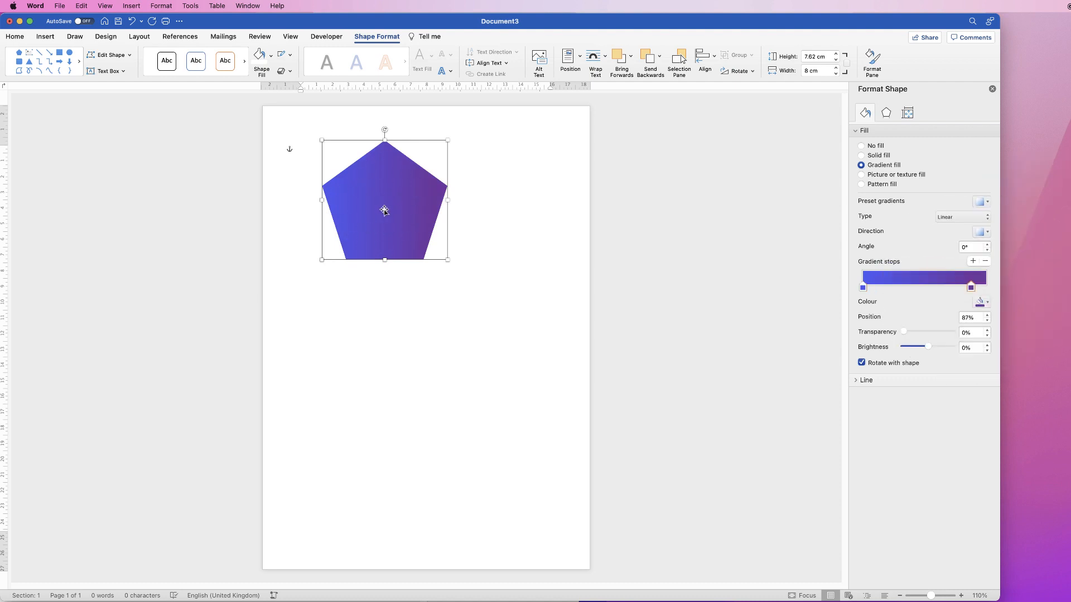
# Duplicate the gradient pentagon and place the copy below the original
pyautogui.click(15, 36)
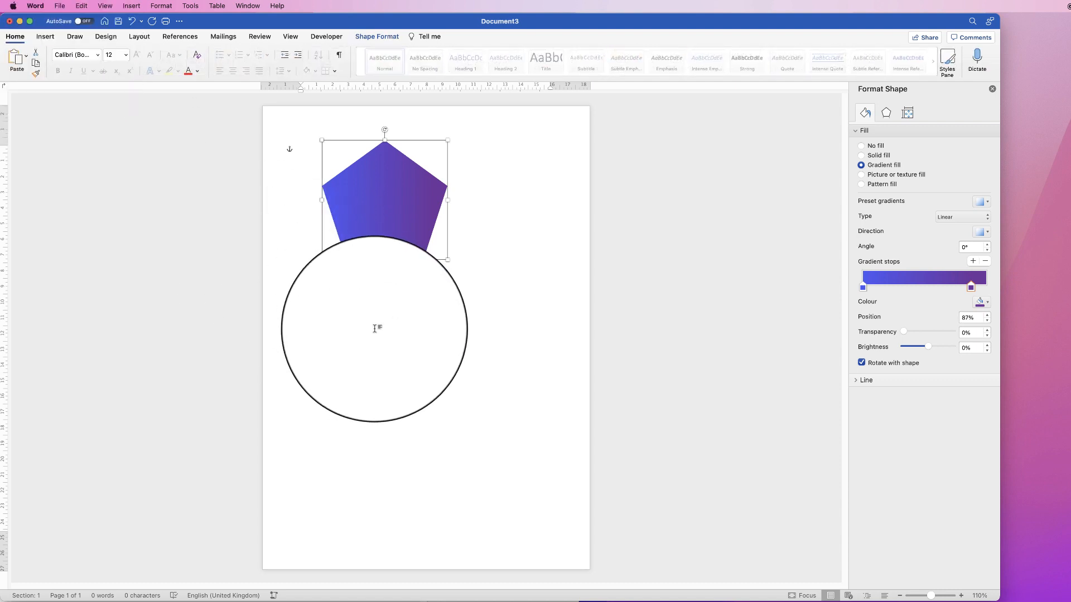
pyautogui.click(371, 323)
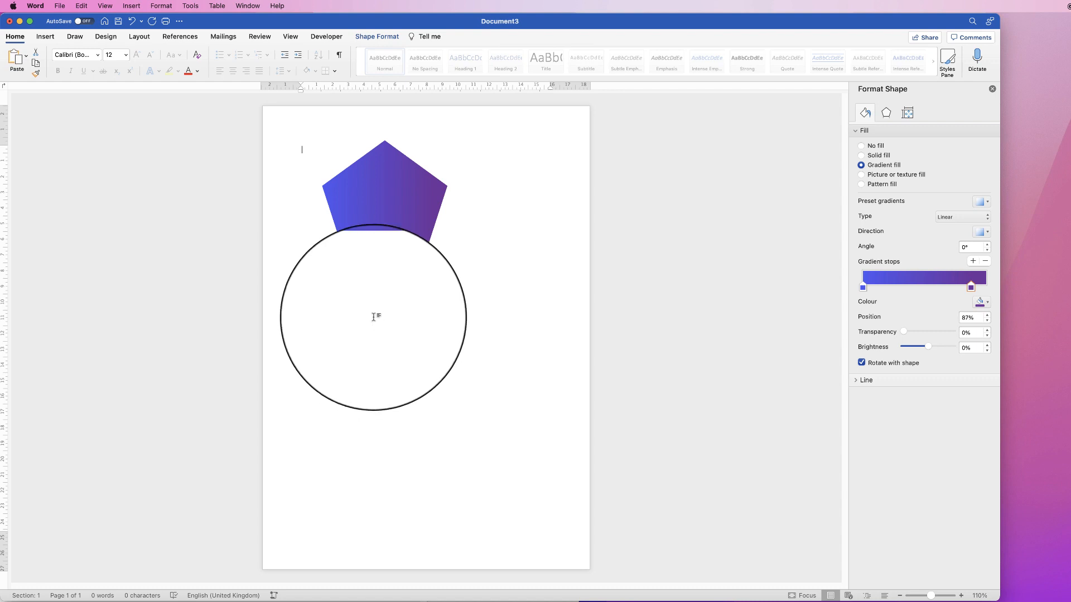
pyautogui.click(13, 59)
pyautogui.moveTo(358, 229); pyautogui.dragTo(361, 363)
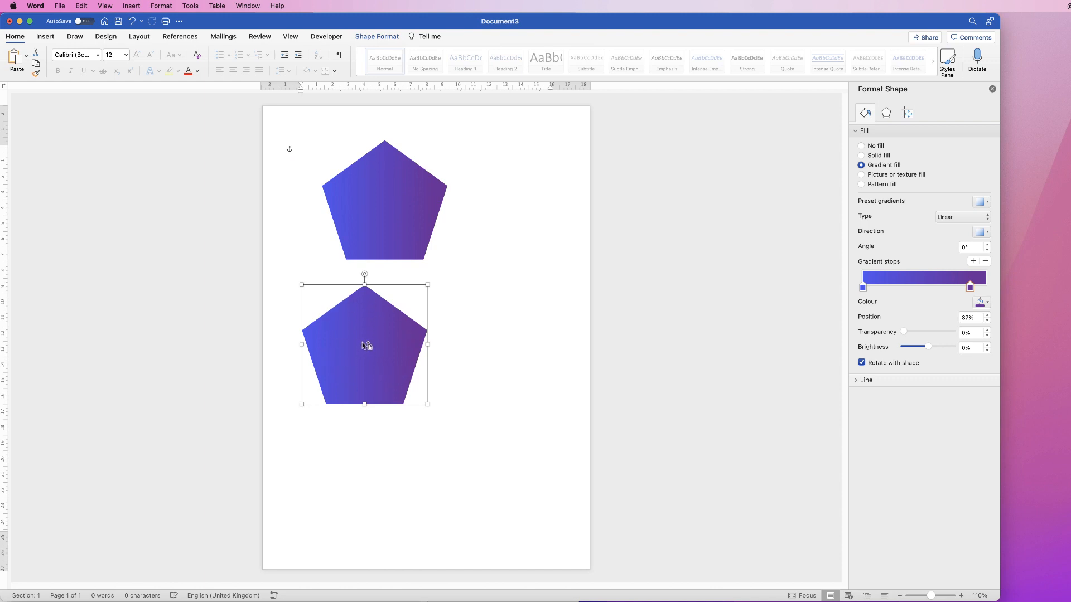
# Try duplicating the lower pentagon once more and delete the extra copy
pyautogui.moveTo(366, 345); pyautogui.dragTo(491, 410)
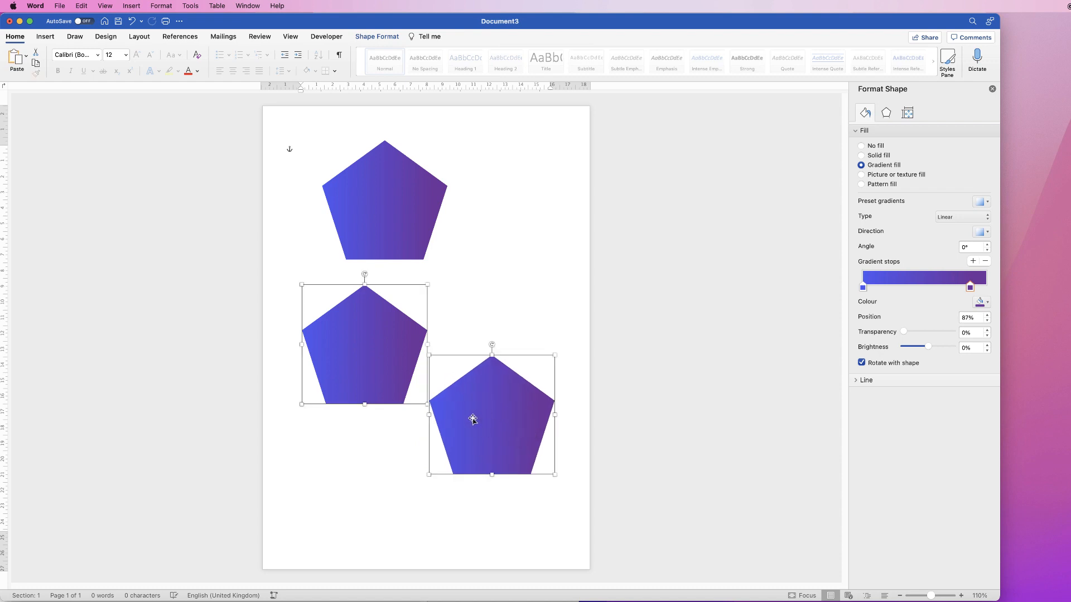
pyautogui.click(519, 320)
pyautogui.click(492, 412)
pyautogui.press('Delete')
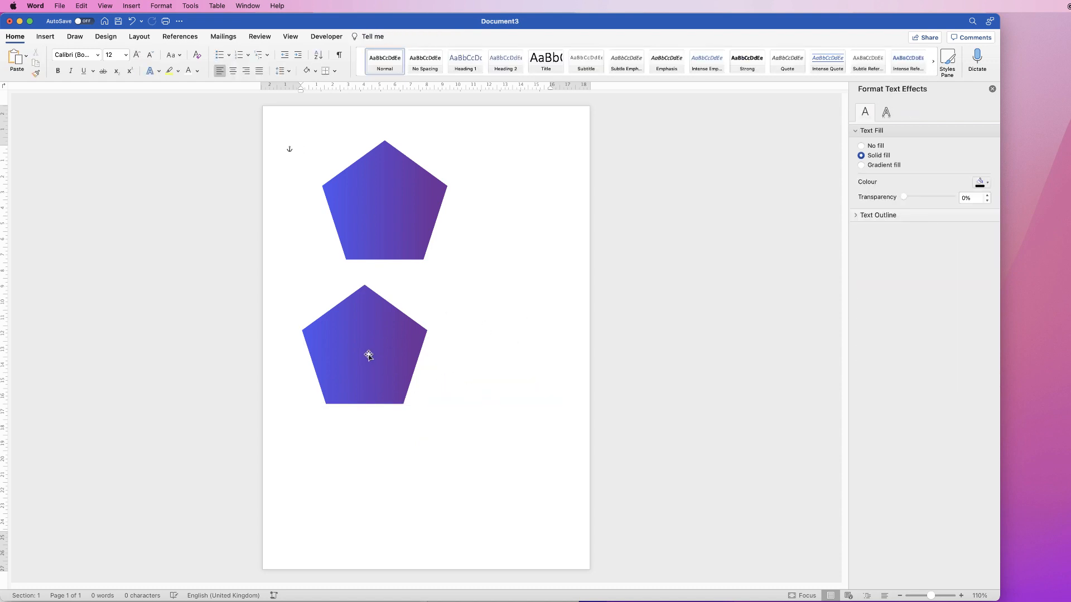
# Move the original pentagon toward the page's upper-left corner and position the copy below it, slightly to the right
pyautogui.moveTo(397, 219); pyautogui.dragTo(345, 189)
pyautogui.moveTo(384, 346); pyautogui.dragTo(381, 302)
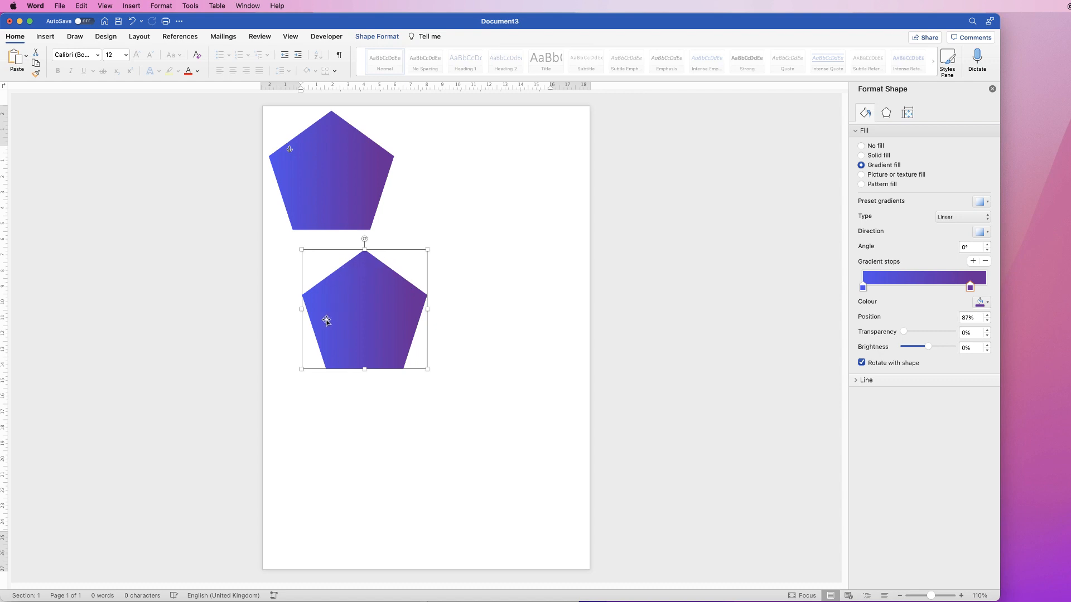
pyautogui.moveTo(377, 351); pyautogui.dragTo(416, 351)
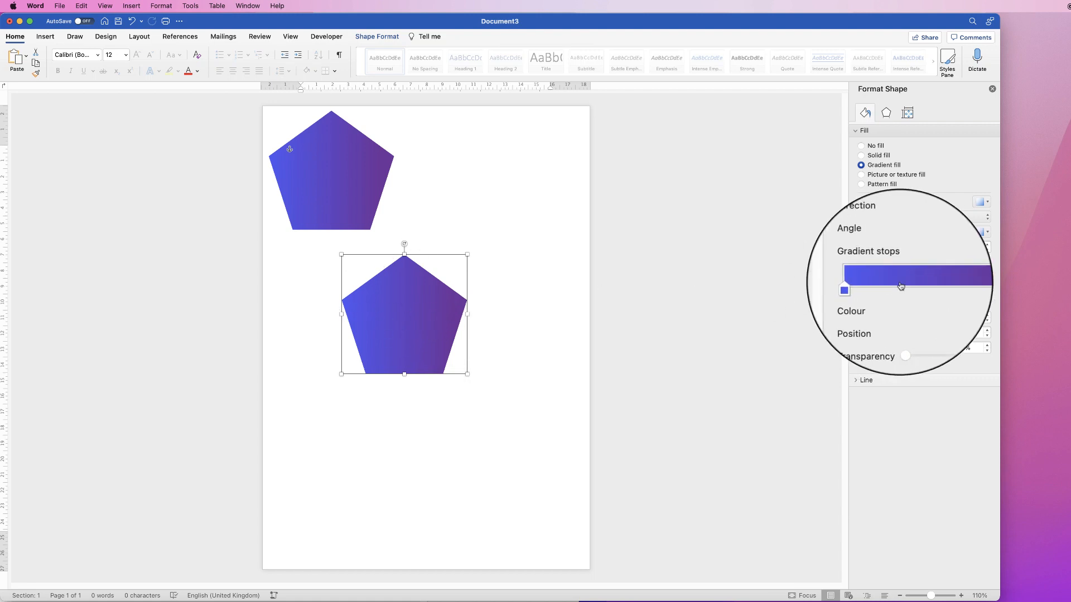
# Reverse the lower pentagon's gradient with purple at 17% and blue at the end, and lay it over the original, offset up and left
pyautogui.moveTo(970, 291)
pyautogui.mouseDown()
pyautogui.moveTo(886, 290)
pyautogui.moveTo(986, 288)
pyautogui.mouseUp()
pyautogui.moveTo(886, 290); pyautogui.dragTo(883, 289)
pyautogui.moveTo(416, 294); pyautogui.dragTo(334, 167)
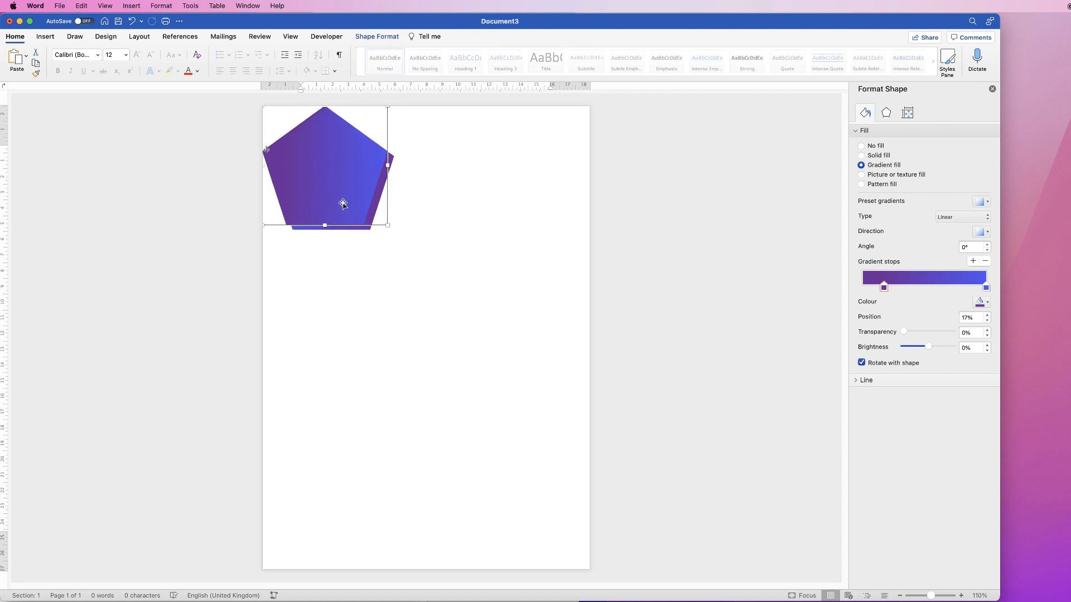
pyautogui.moveTo(343, 200); pyautogui.dragTo(350, 198)
pyautogui.click(422, 299)
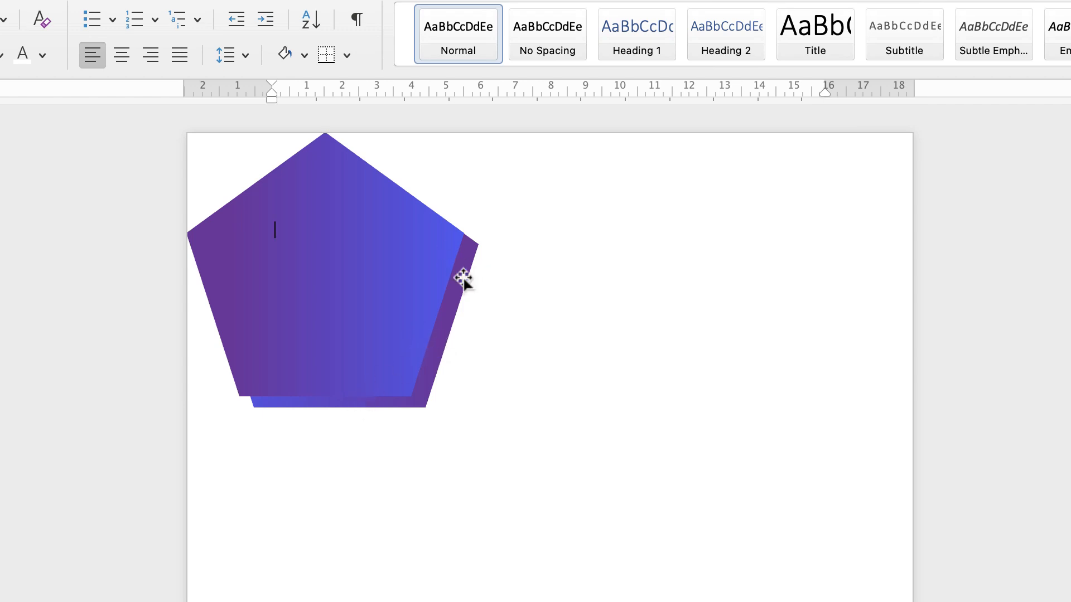
# Nudge the front pentagon horizontally in small increments until only a narrow edge of the back pentagon shows at its right side
pyautogui.click(379, 271)
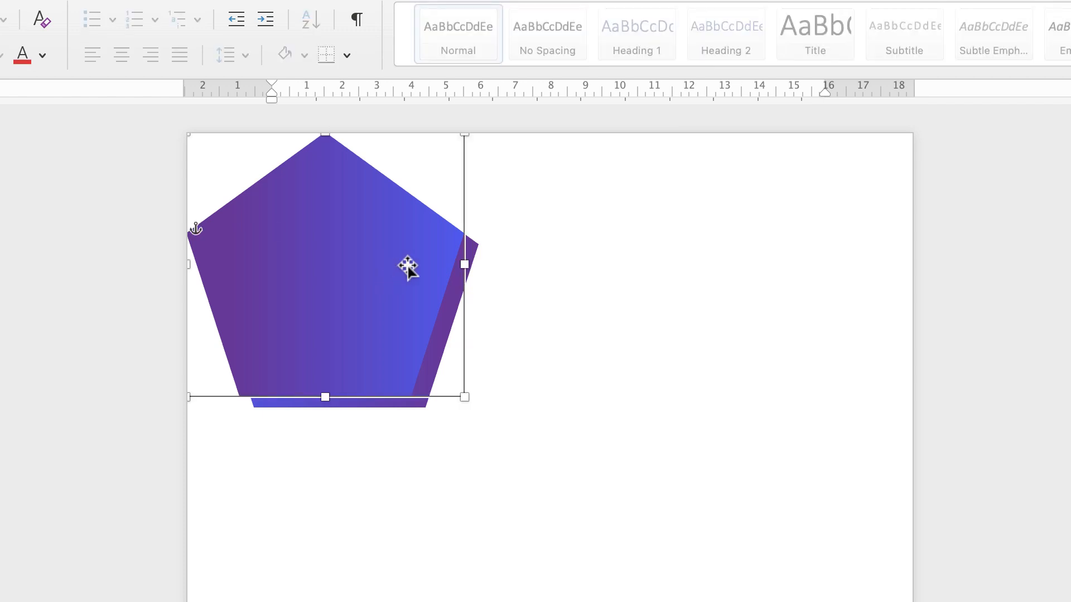
pyautogui.press('Right')
pyautogui.press('Left')
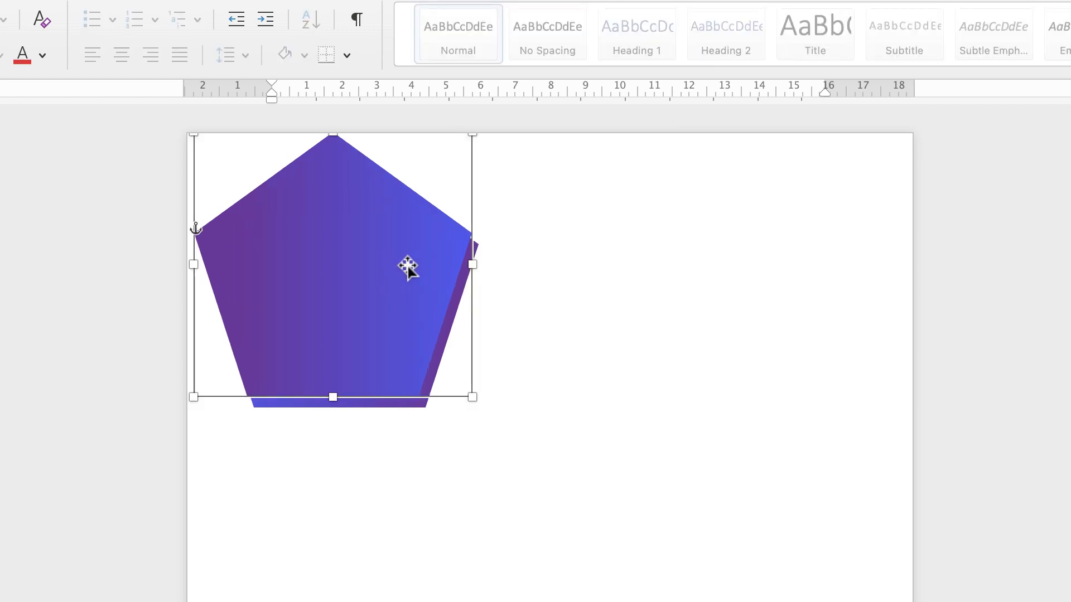
pyautogui.click(380, 550)
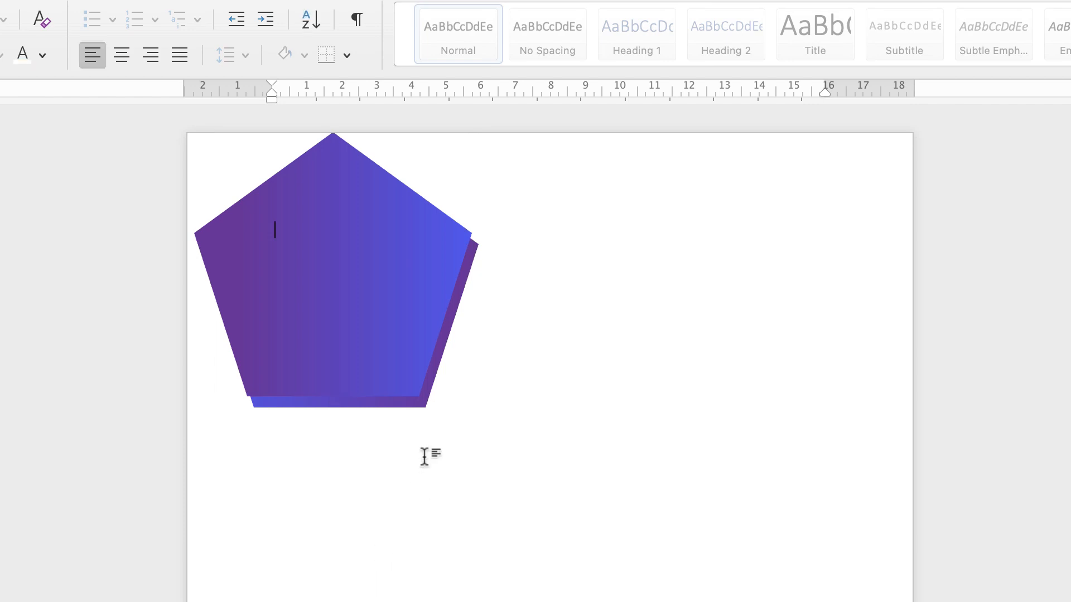
pyautogui.click(360, 315)
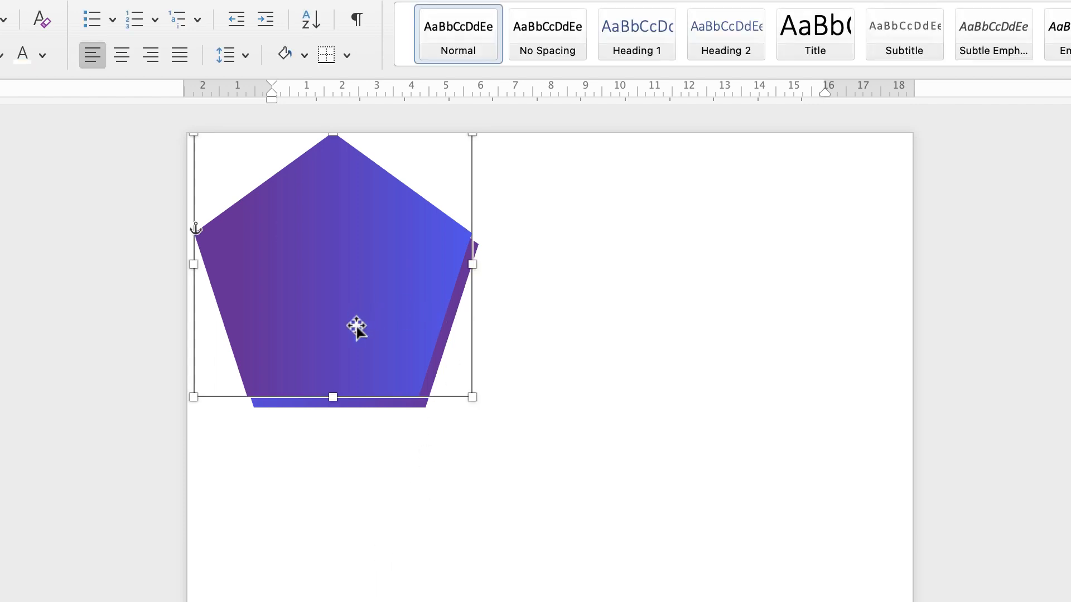
pyautogui.press('Left')
pyautogui.press('Left')
pyautogui.press('Left')
pyautogui.press('Left')
pyautogui.press('Left')
pyautogui.press('Left')
pyautogui.press('Left')
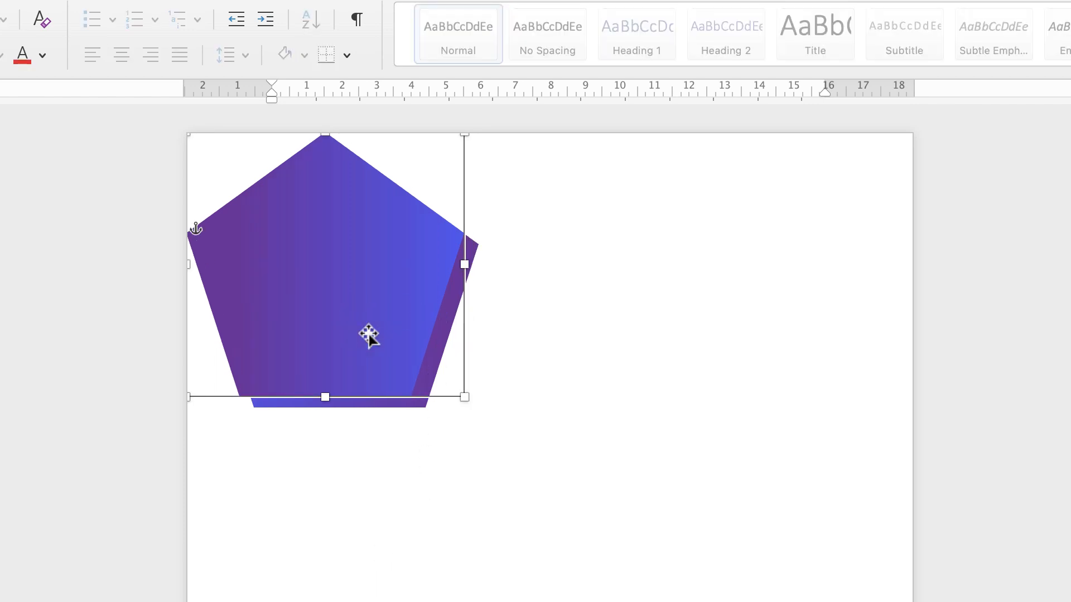
pyautogui.press('Right')
pyautogui.press('Right')
pyautogui.press('Right')
pyautogui.press('Right')
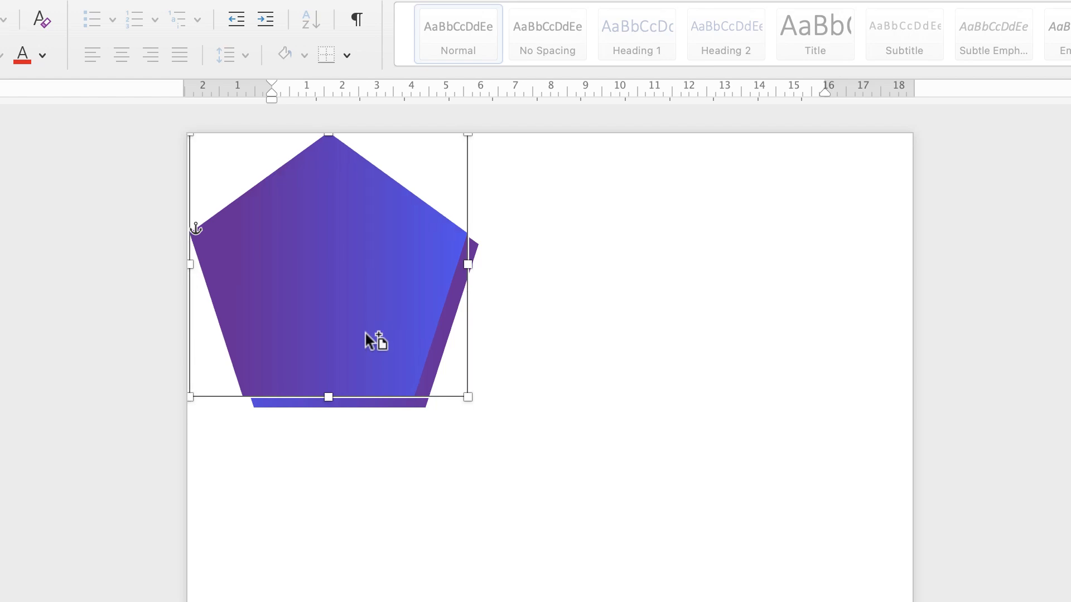
pyautogui.press('Right')
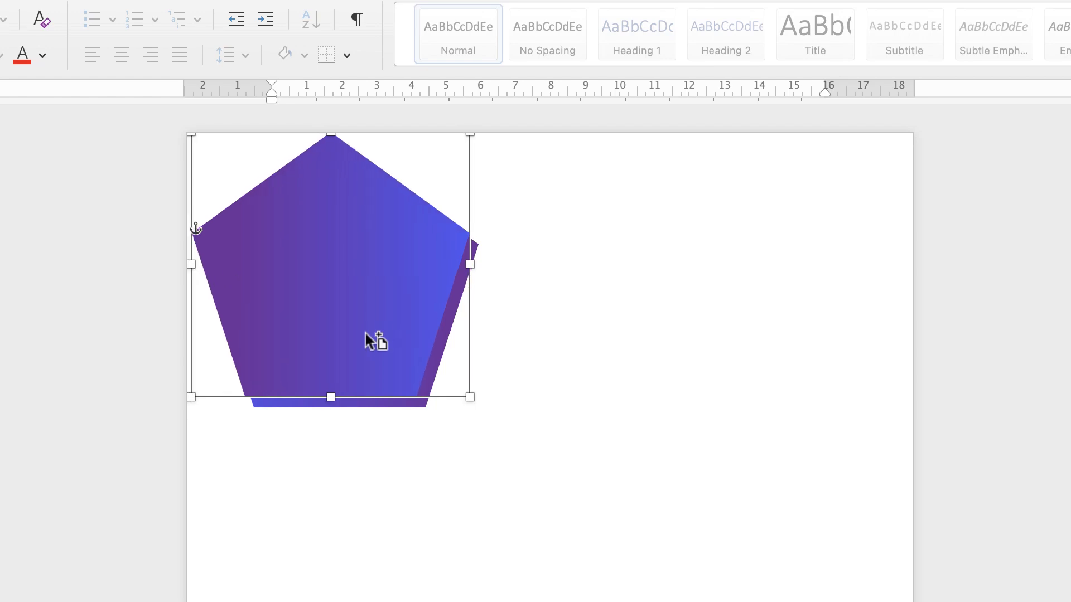
pyautogui.click(372, 512)
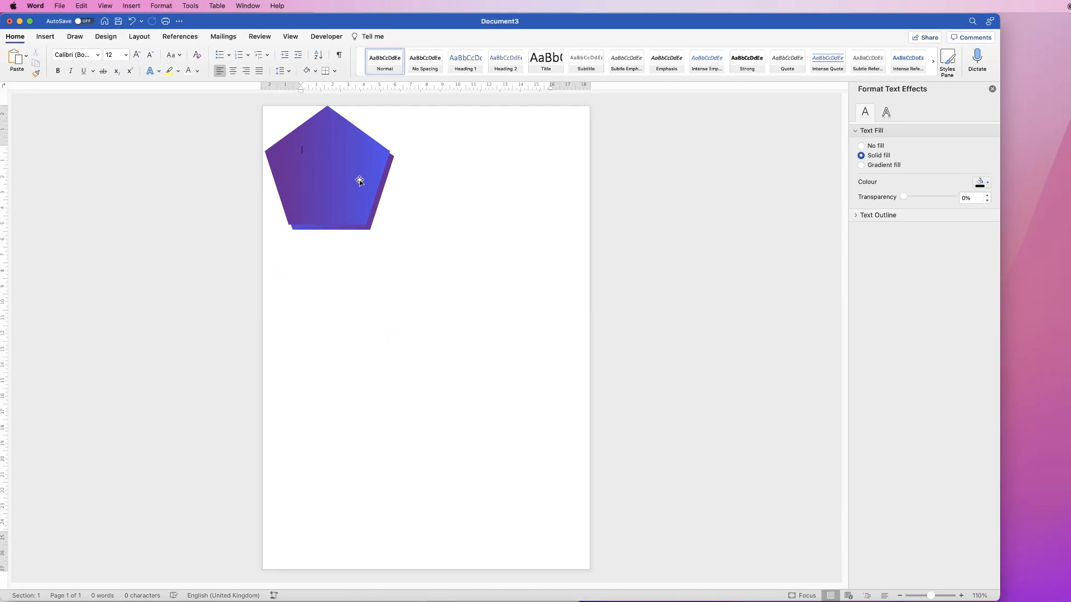
# Select both overlapping pentagons and group them into one object
pyautogui.click(358, 180)
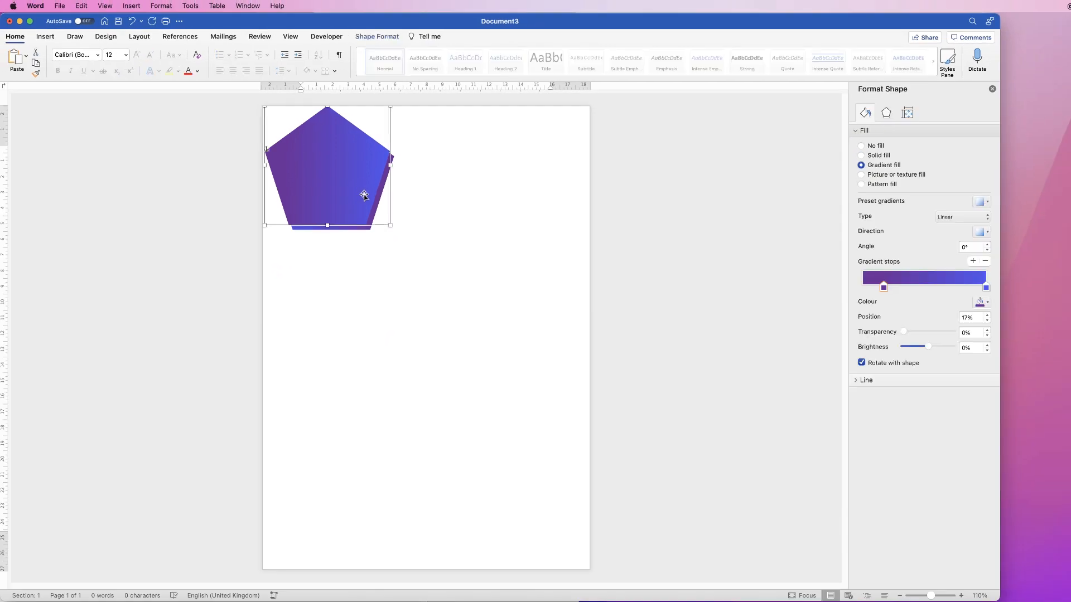
pyautogui.keyDown('shift'); pyautogui.click(351, 229); pyautogui.keyUp('shift')
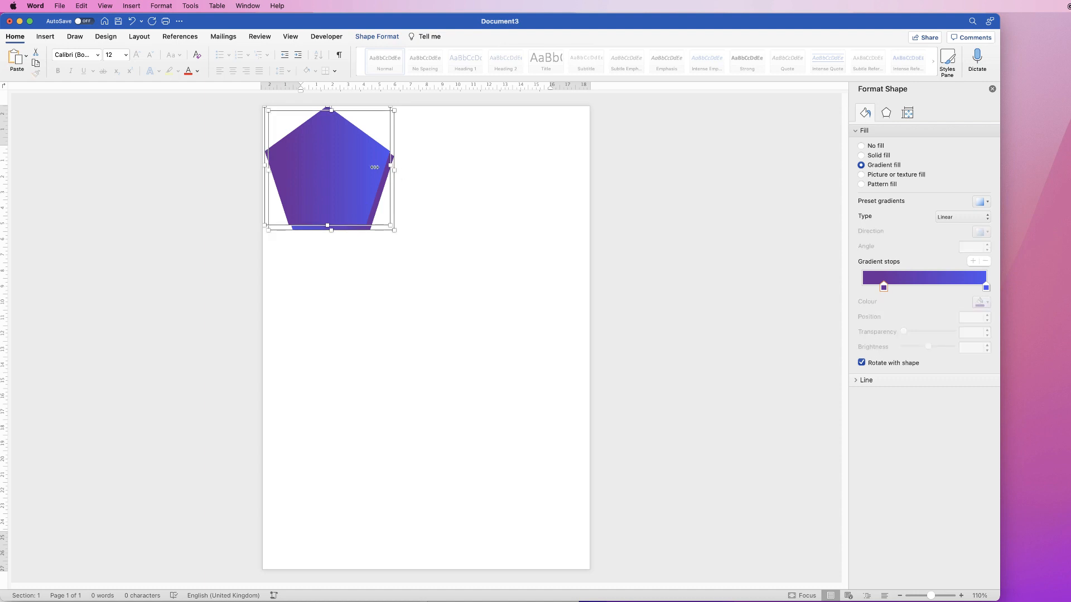
pyautogui.click(386, 37)
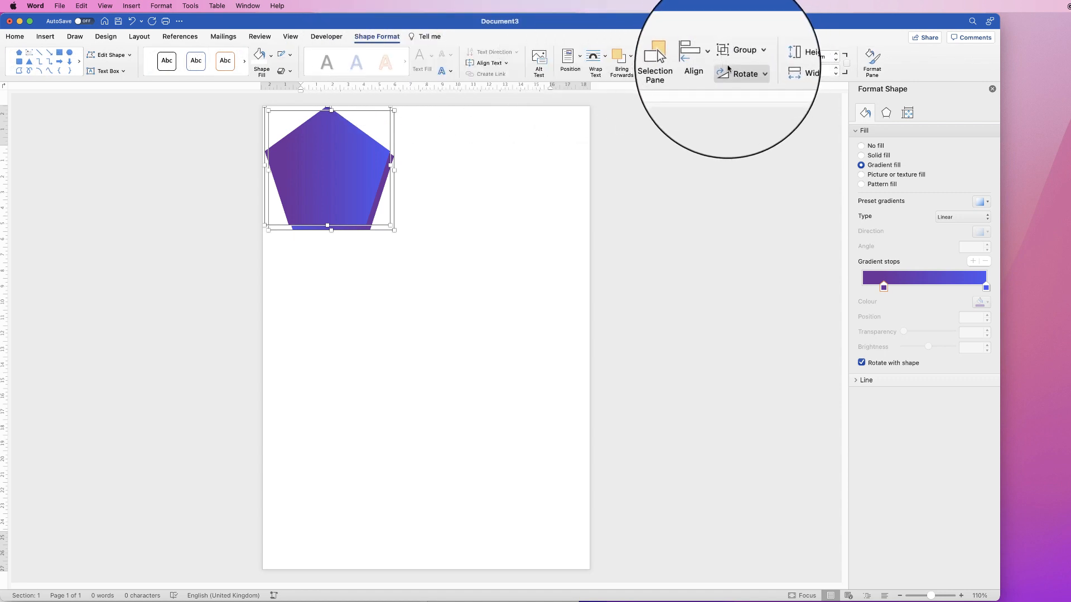
pyautogui.click(750, 57)
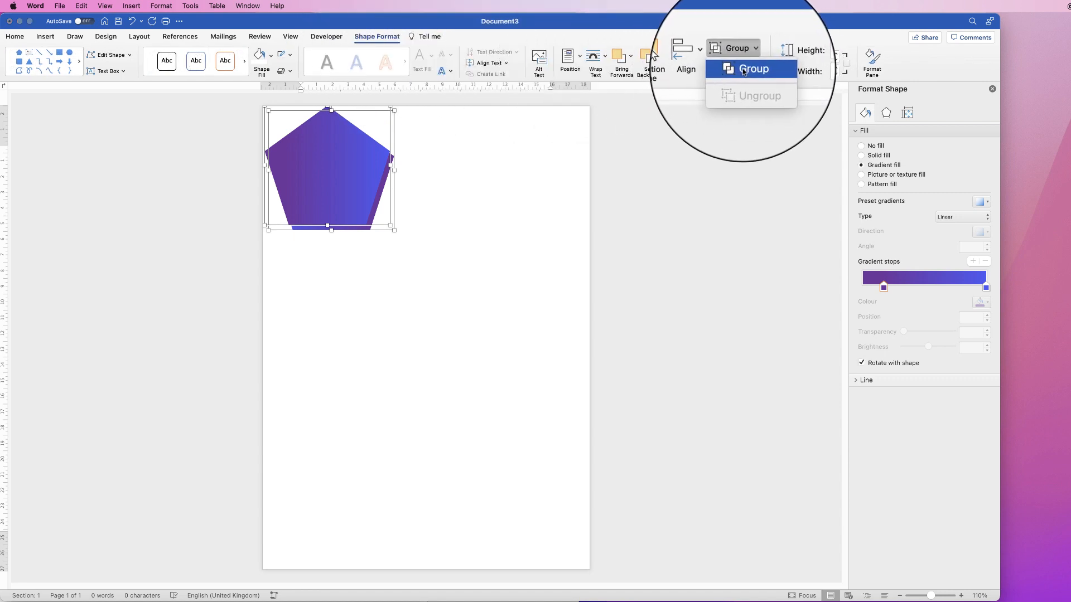
pyautogui.click(743, 69)
# Move the grouped pentagons partly off the page's upper-left corner, enlarge the group slightly and fine-tune its position
pyautogui.moveTo(351, 212); pyautogui.dragTo(326, 167)
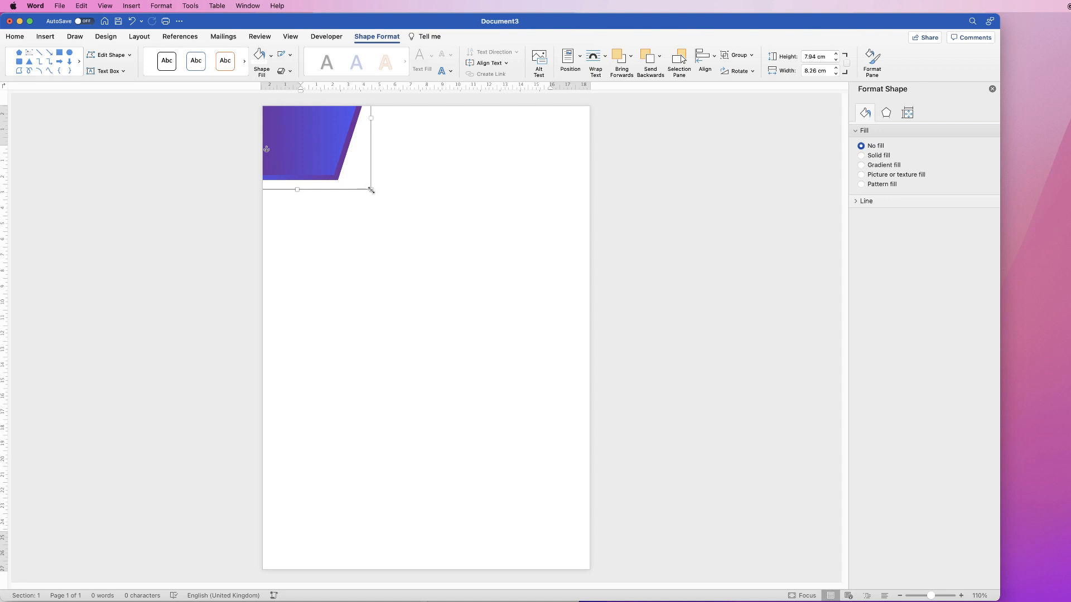
pyautogui.moveTo(371, 191); pyautogui.dragTo(387, 205)
pyautogui.moveTo(322, 171); pyautogui.dragTo(312, 162)
pyautogui.click(355, 242)
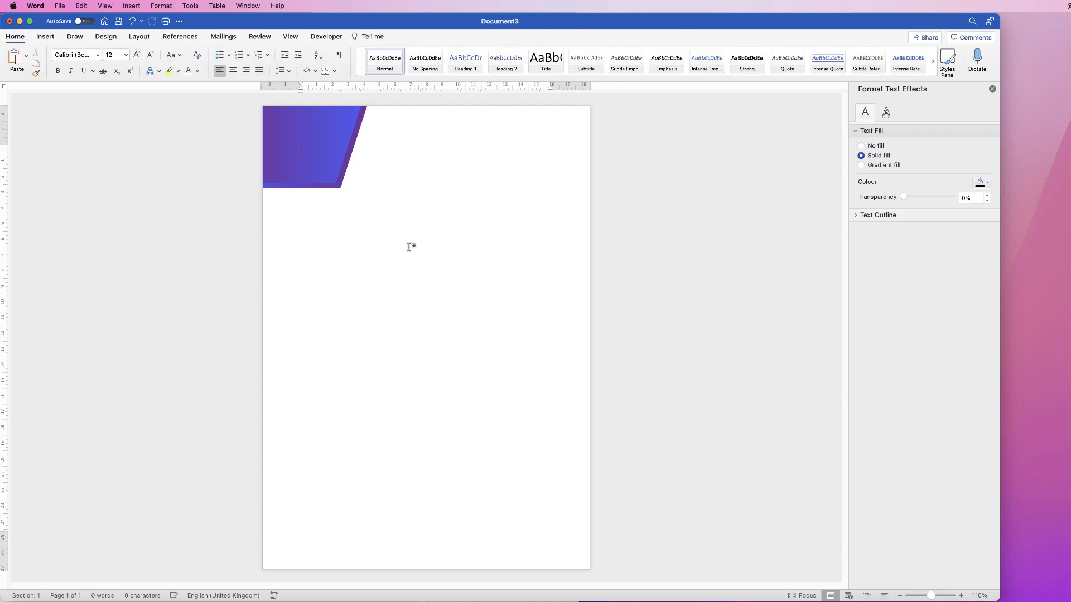
# Draw a wide rectangle about 17.58 cm by 2.24 cm below the pentagon group
pyautogui.click(45, 37)
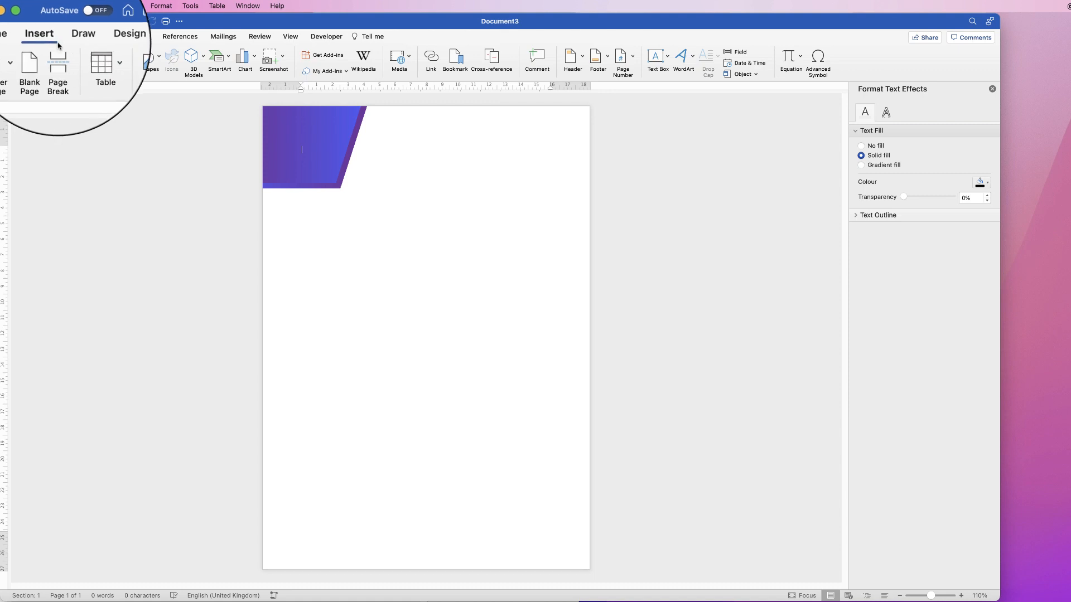
pyautogui.click(148, 66)
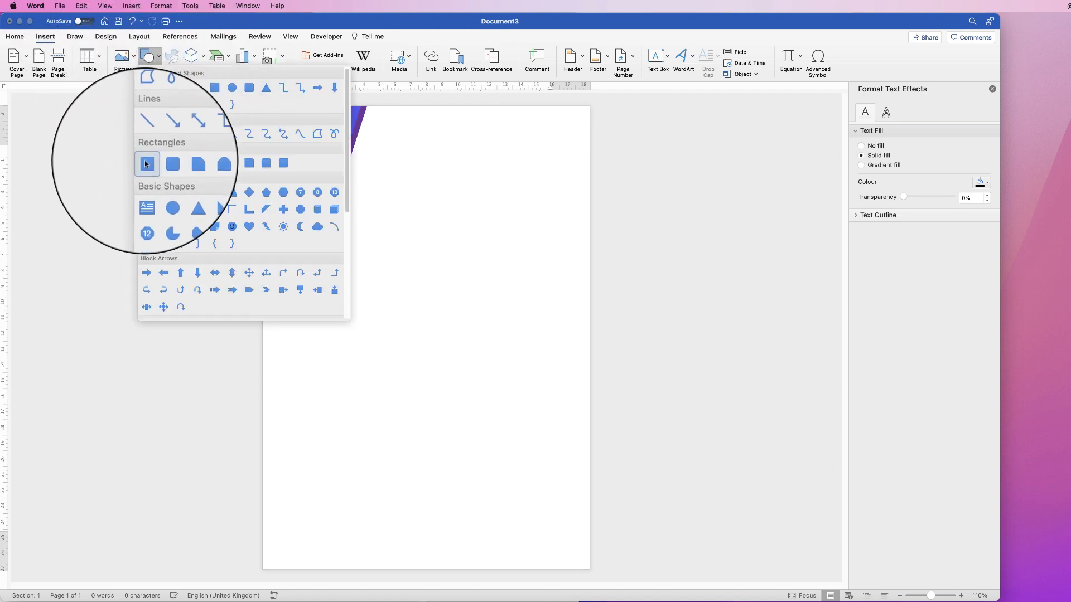
pyautogui.click(145, 163)
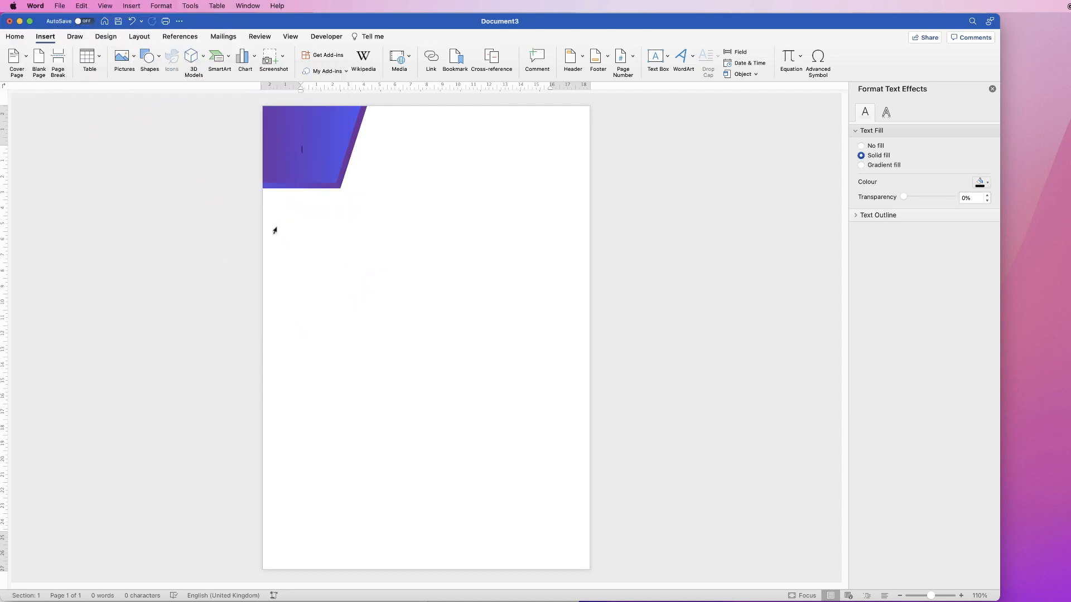
pyautogui.moveTo(275, 229)
pyautogui.mouseDown()
pyautogui.moveTo(304, 292)
pyautogui.moveTo(550, 265)
pyautogui.mouseUp()
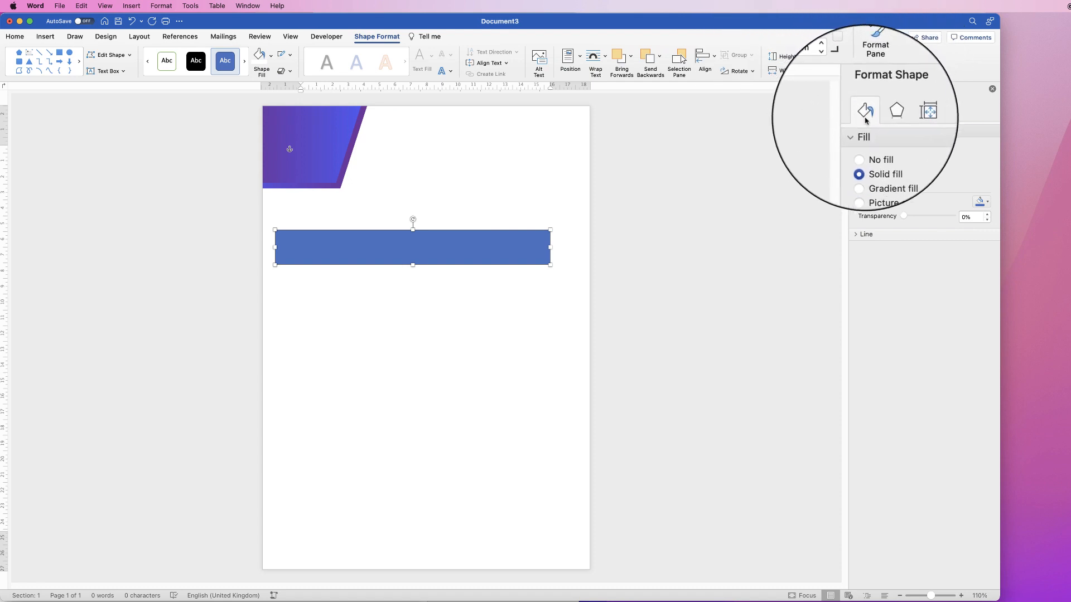
# Format the rectangle with no line and a linear purple-to-blue gradient fill
pyautogui.click(856, 236)
pyautogui.click(861, 250)
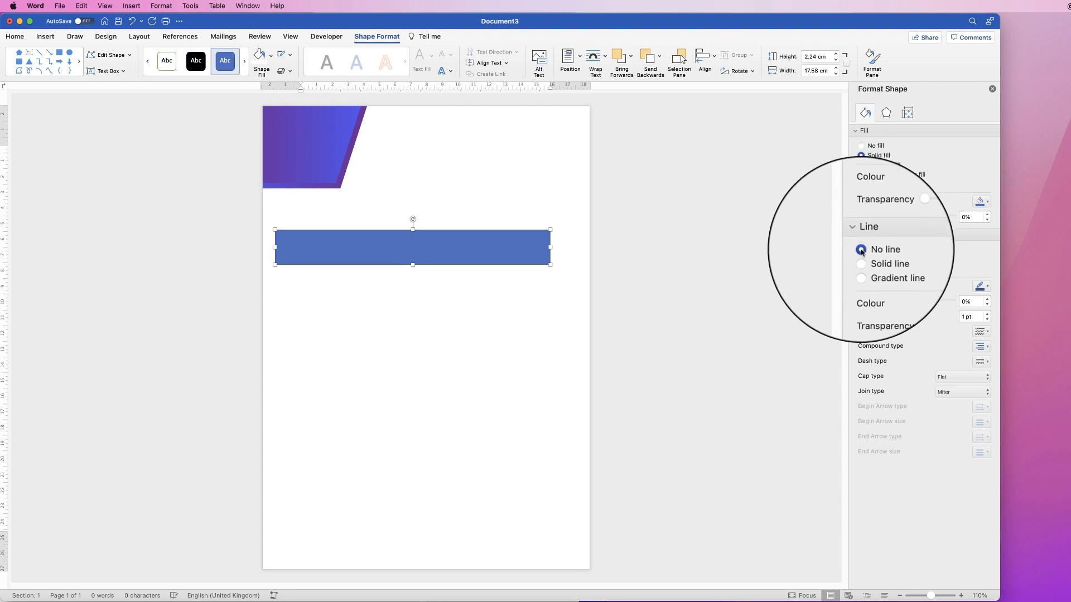
pyautogui.click(855, 233)
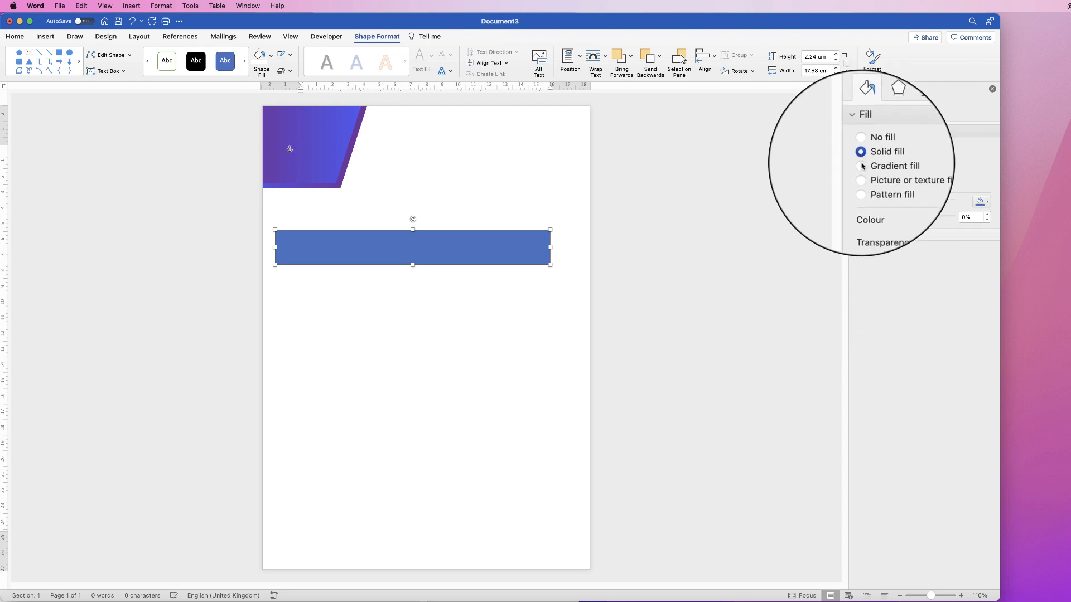
pyautogui.click(862, 166)
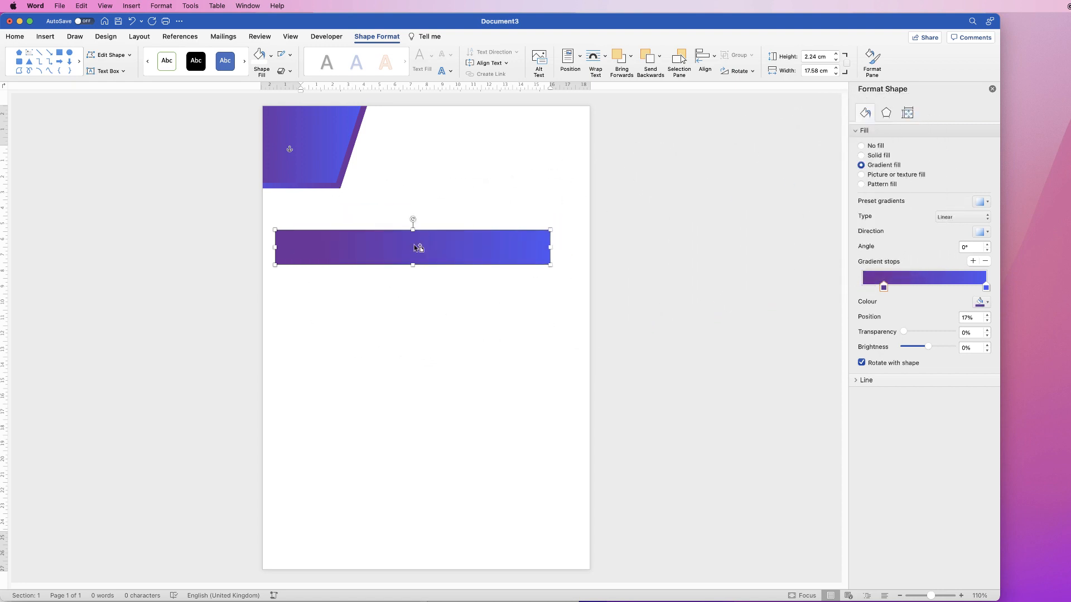
# Duplicate the gradient rectangle, place the copy just below it and select only the copy
pyautogui.moveTo(419, 247); pyautogui.dragTo(422, 296)
pyautogui.moveTo(423, 291); pyautogui.dragTo(422, 290)
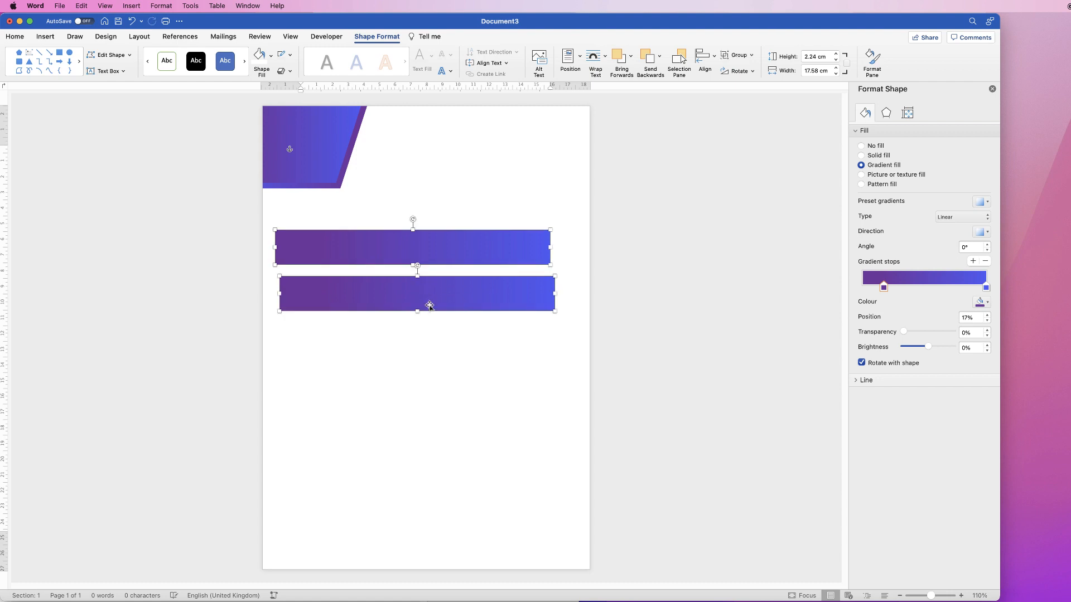
pyautogui.click(423, 335)
pyautogui.click(428, 297)
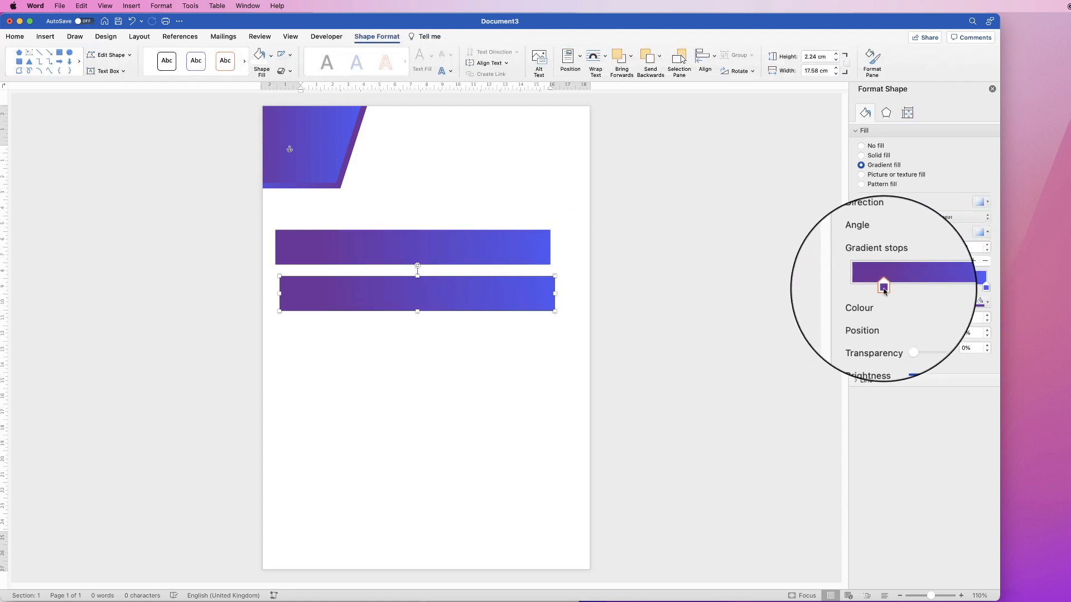
# Reverse the copied rectangle's gradient with blue at the start and purple at 90%, and lay it over the original, offset up and right
pyautogui.moveTo(883, 288); pyautogui.dragTo(848, 289)
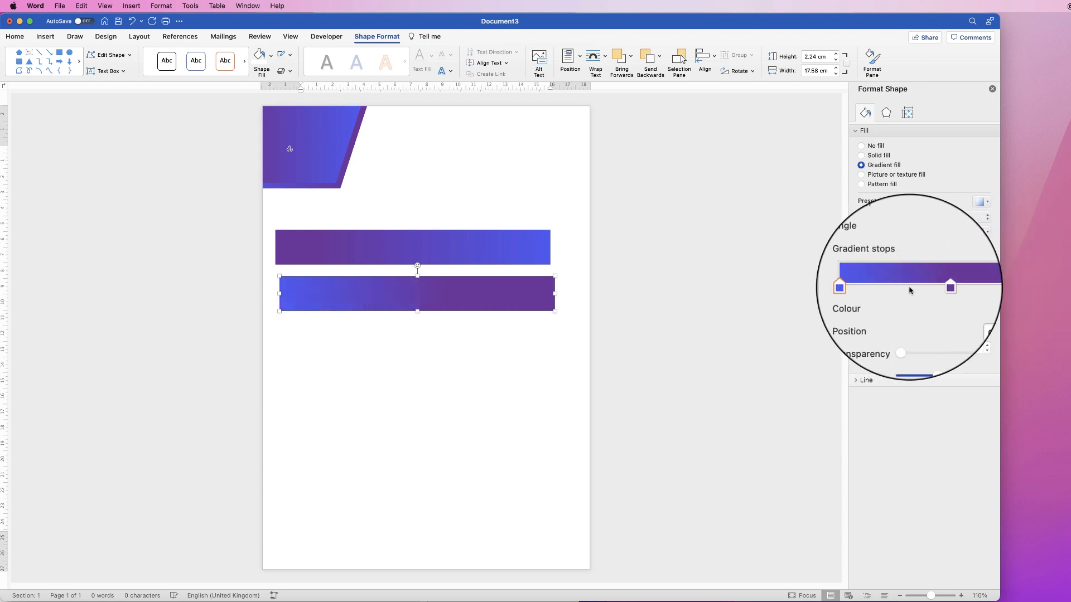
pyautogui.moveTo(937, 288); pyautogui.dragTo(973, 287)
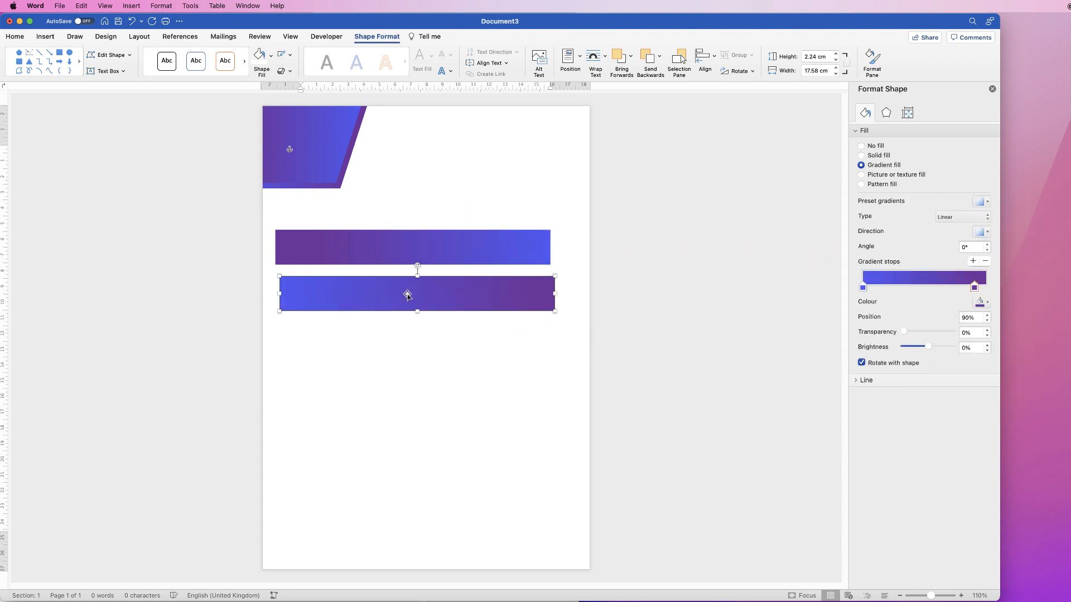
pyautogui.moveTo(408, 295); pyautogui.dragTo(405, 242)
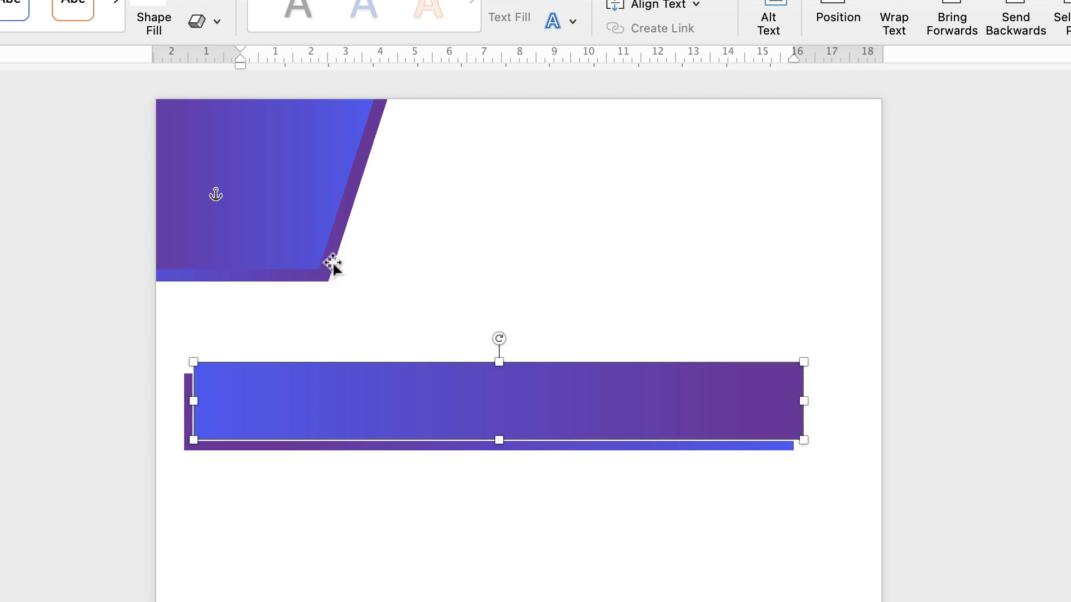
# Nudge the front rectangle slightly up and right, and group it with the rectangle behind it
pyautogui.press('super+Up')
pyautogui.press('super+Right')
pyautogui.press('super+Right')
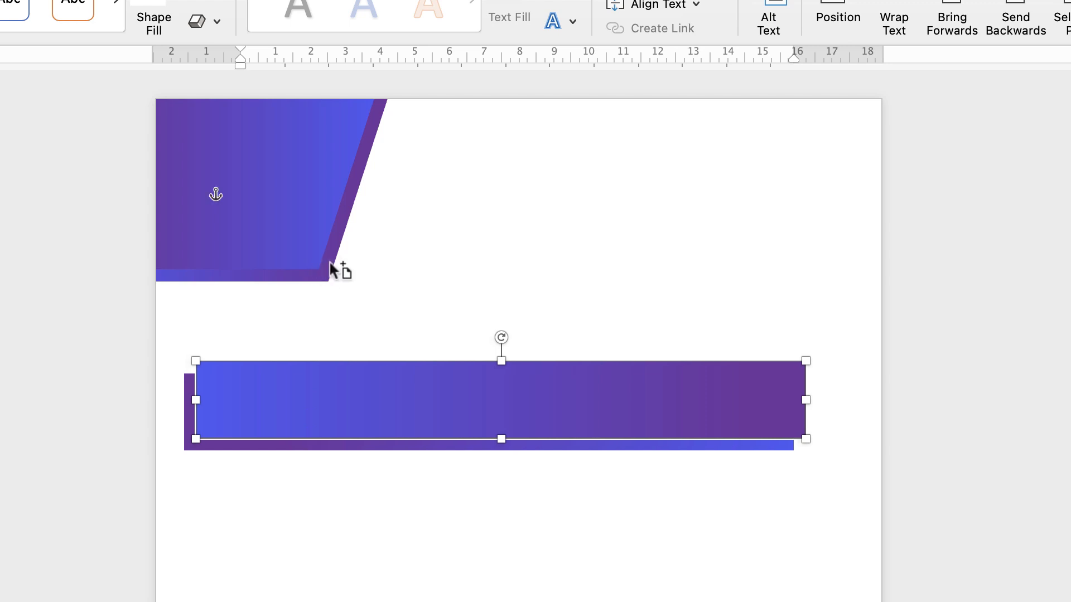
pyautogui.click(355, 313)
pyautogui.click(377, 404)
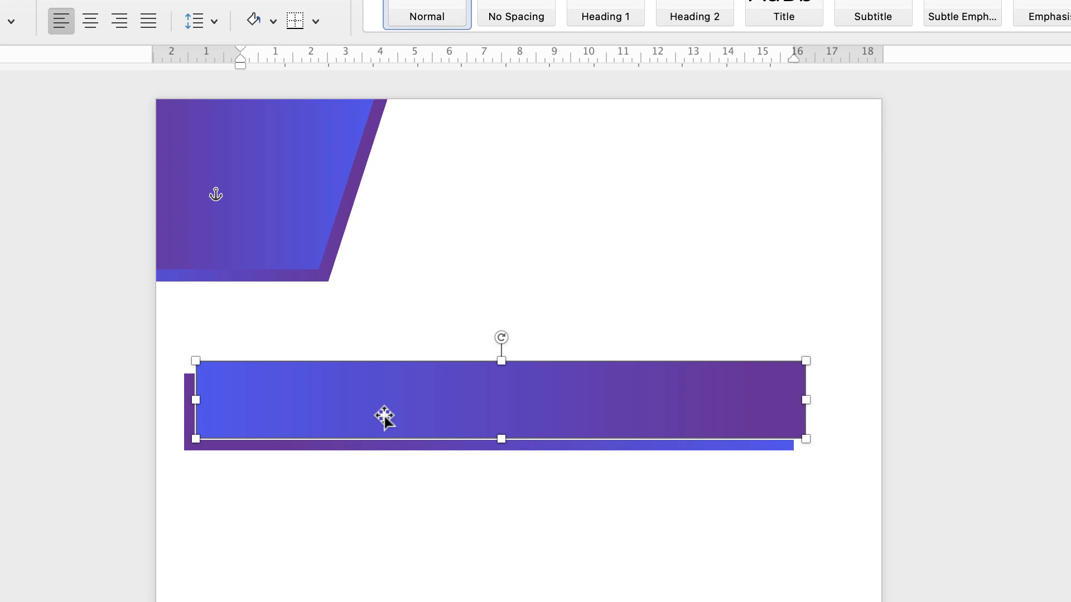
pyautogui.keyDown('shift'); pyautogui.click(281, 446); pyautogui.keyUp('shift')
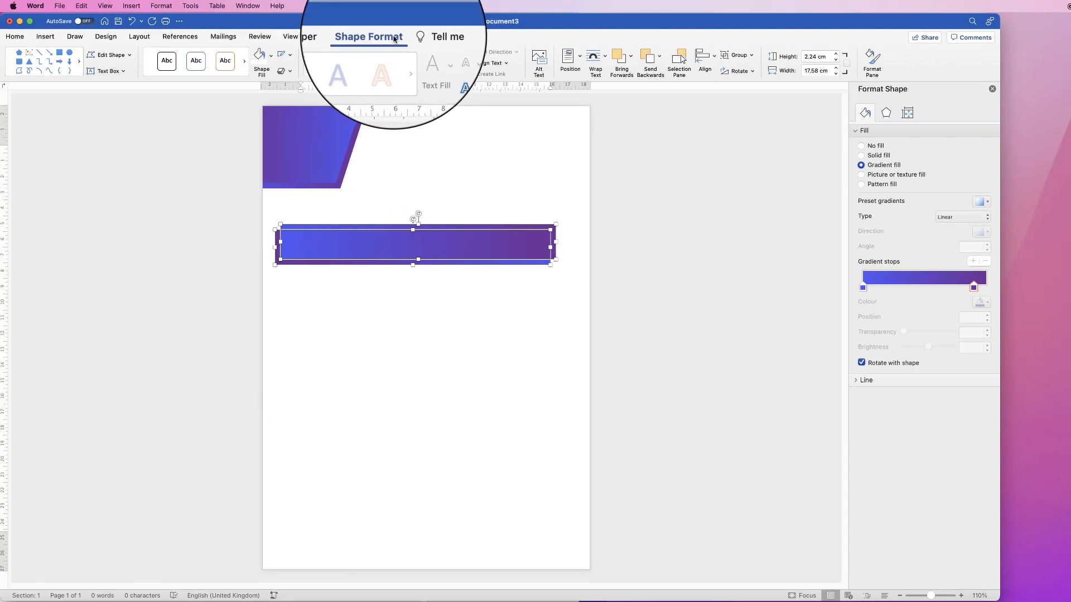
pyautogui.click(751, 55)
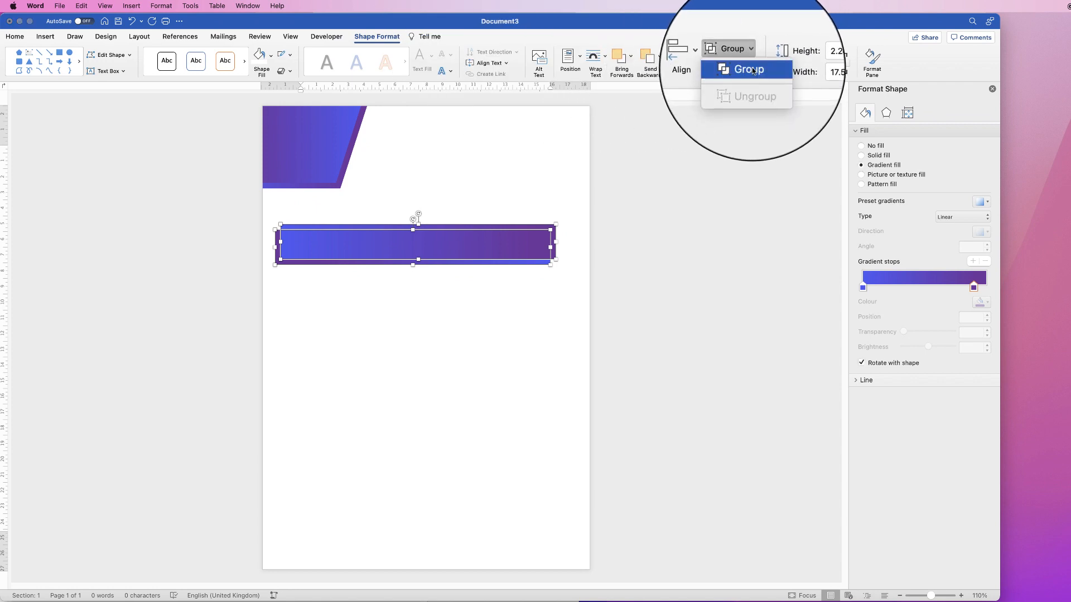
pyautogui.click(735, 67)
# Place the rectangle group across the page's top, running off the right edge, and send it to the back behind the pentagons
pyautogui.moveTo(428, 249); pyautogui.dragTo(482, 160)
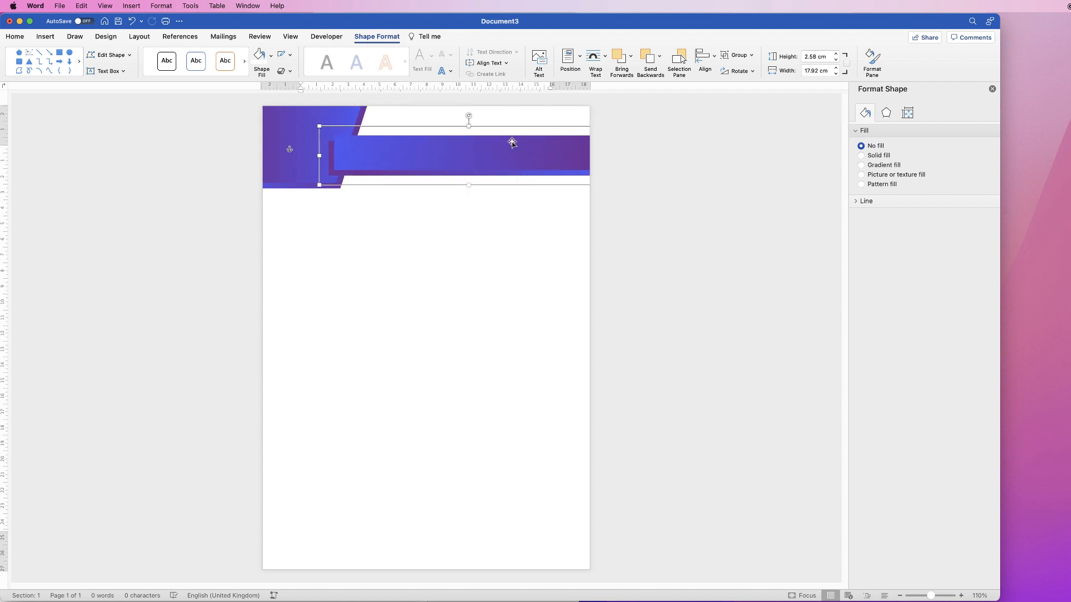
pyautogui.click(303, 140)
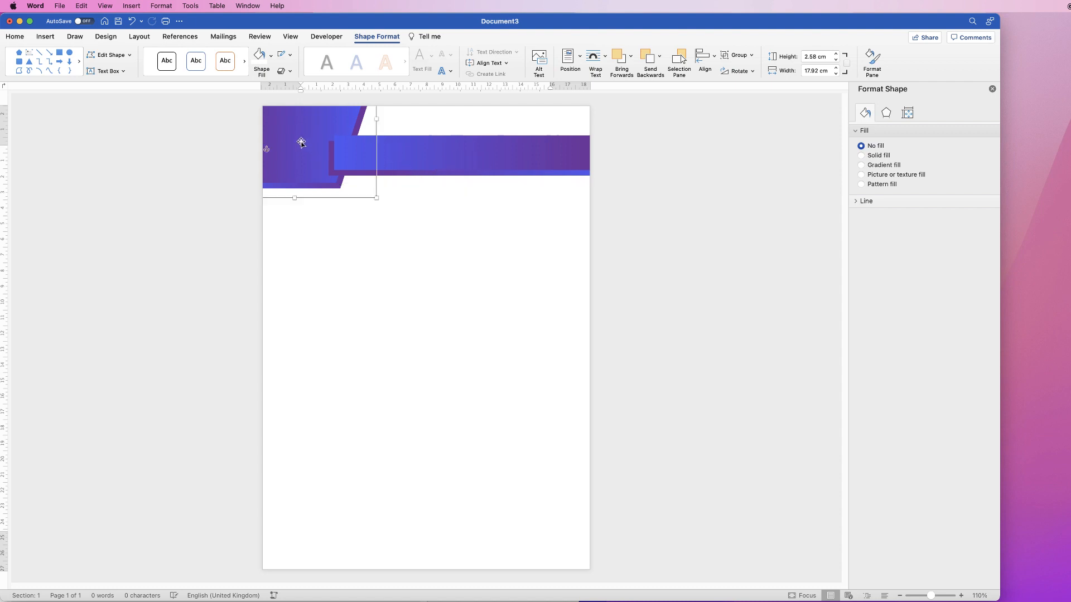
pyautogui.click(445, 155)
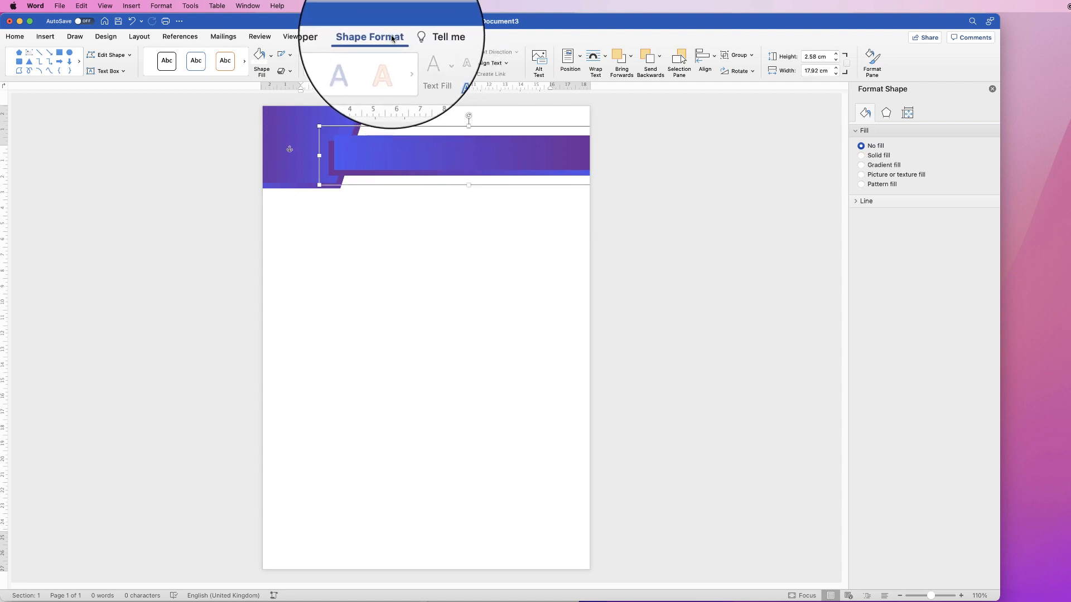
pyautogui.click(659, 59)
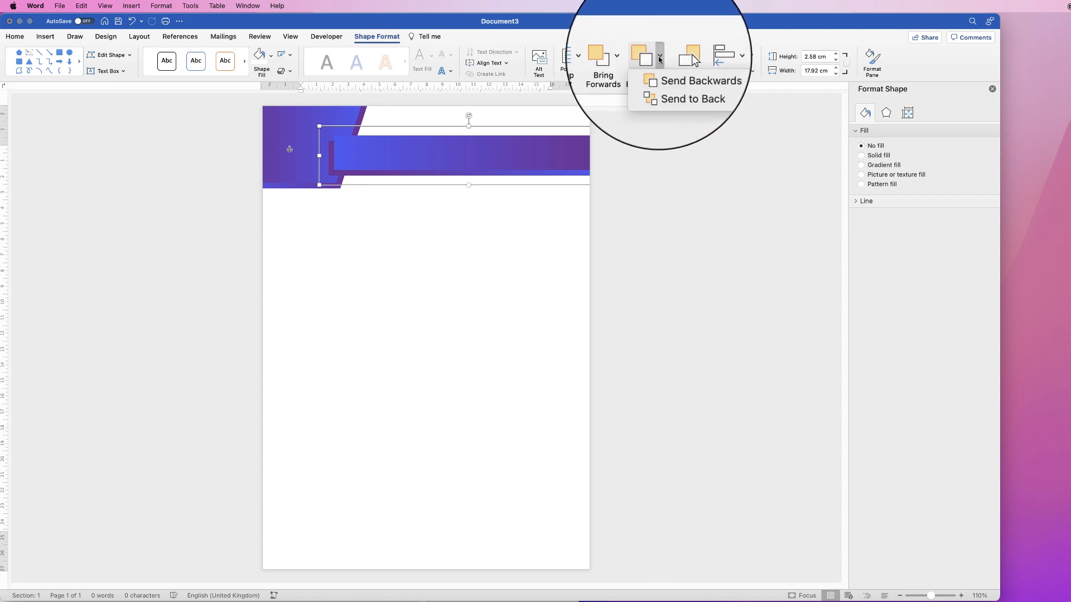
pyautogui.click(667, 86)
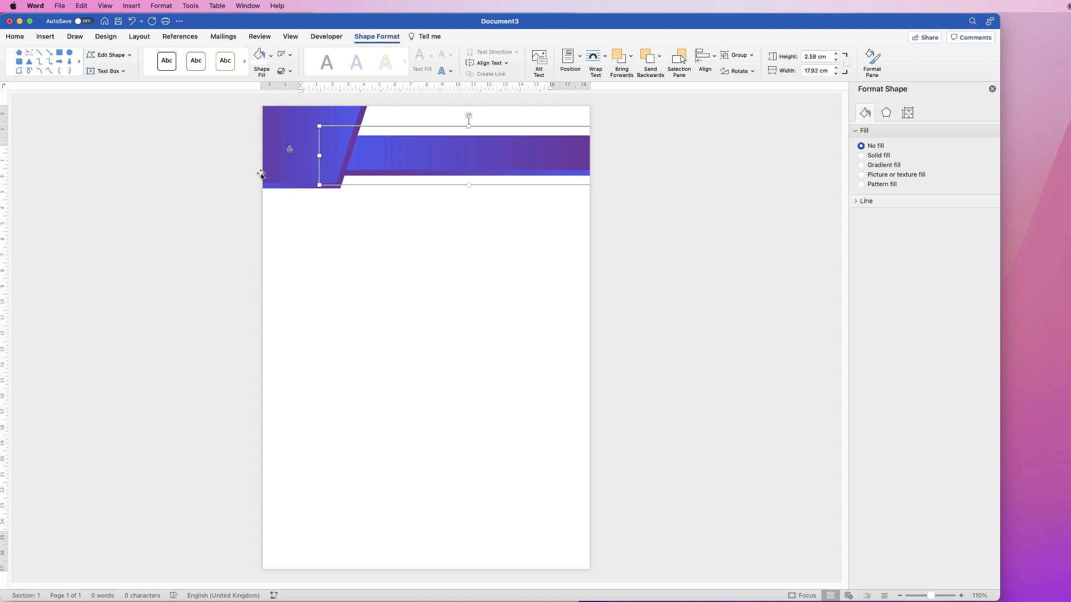
pyautogui.moveTo(430, 149); pyautogui.dragTo(473, 141)
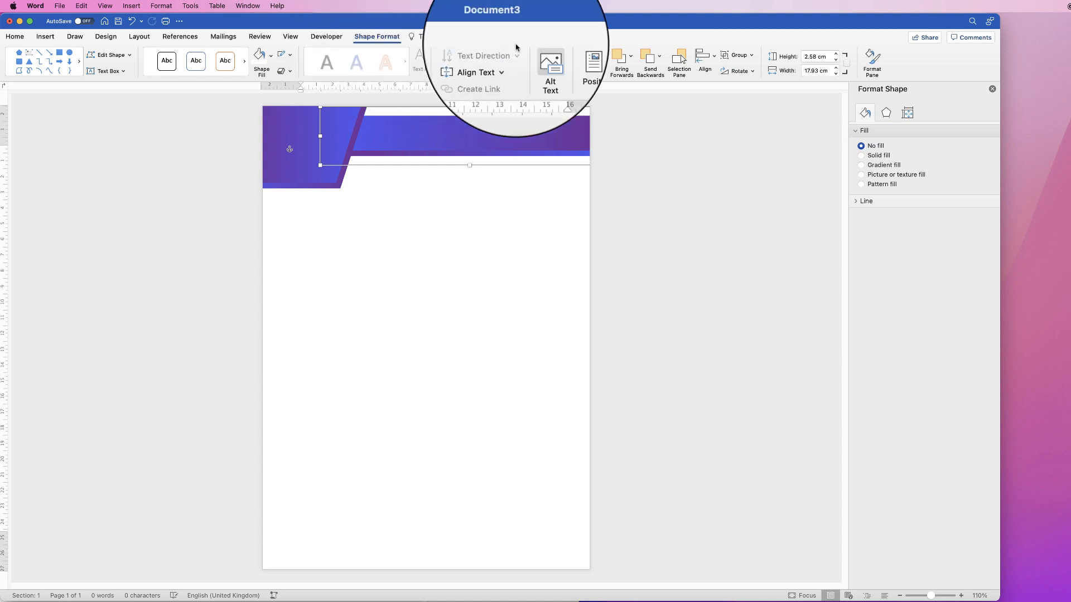
# Ungroup the header rectangles and stretch the front one up to the page's top edge, about 3.18 cm high
pyautogui.click(751, 55)
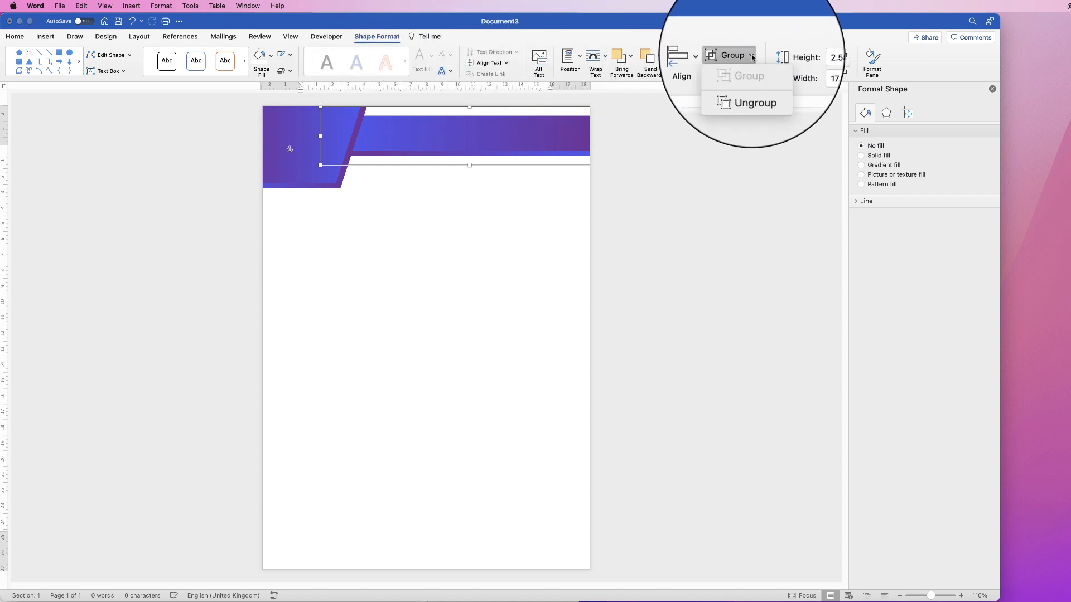
pyautogui.click(747, 83)
pyautogui.click(491, 136)
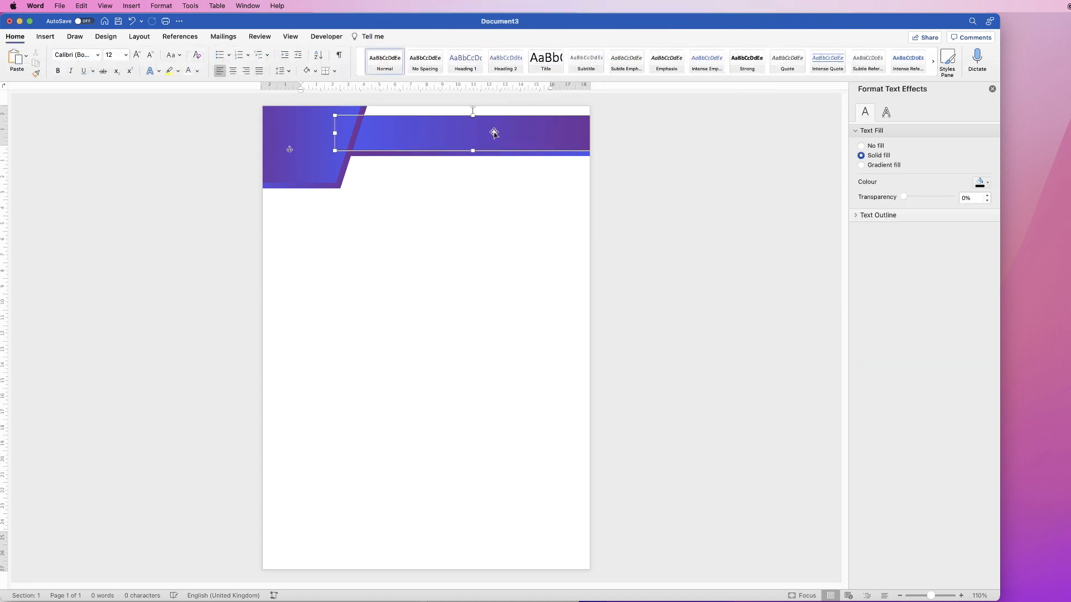
pyautogui.click(472, 113)
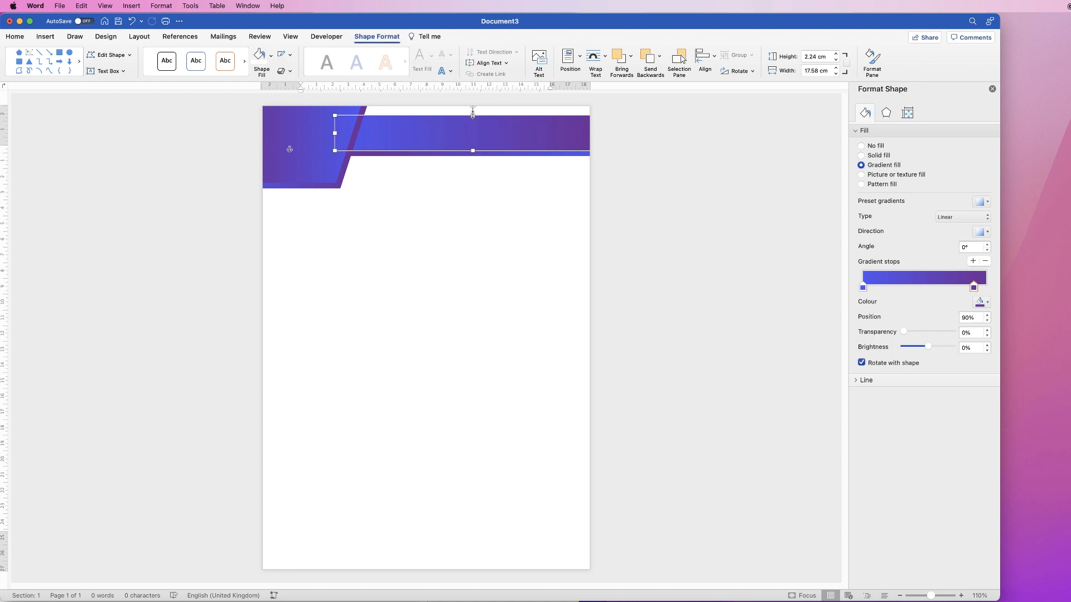
pyautogui.moveTo(473, 111); pyautogui.dragTo(474, 100)
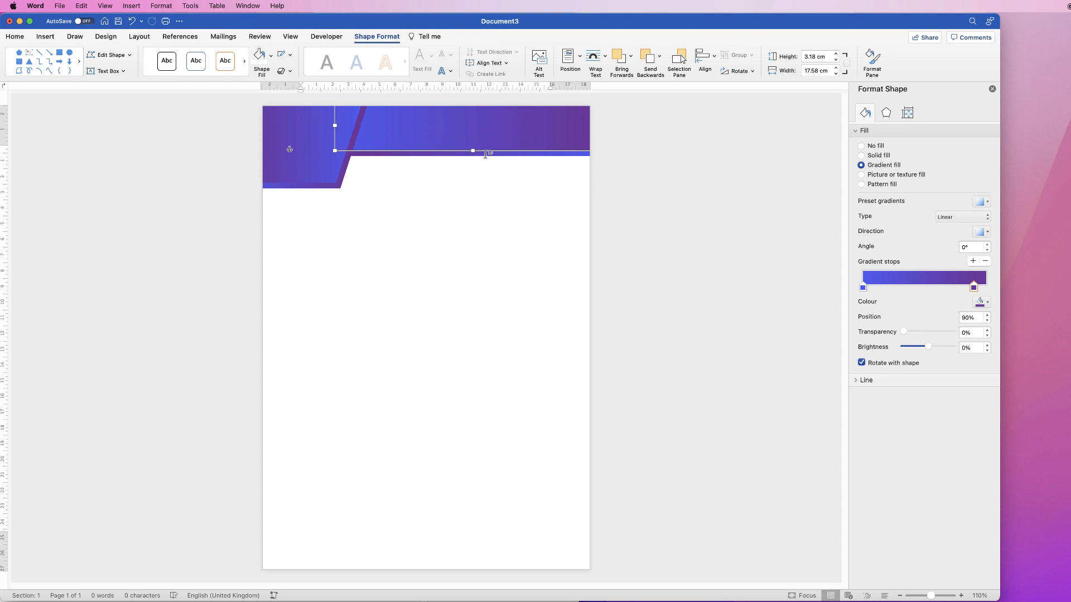
# Group the two header rectangles again and deselect them
pyautogui.click(482, 154)
pyautogui.click(484, 142)
pyautogui.click(484, 156)
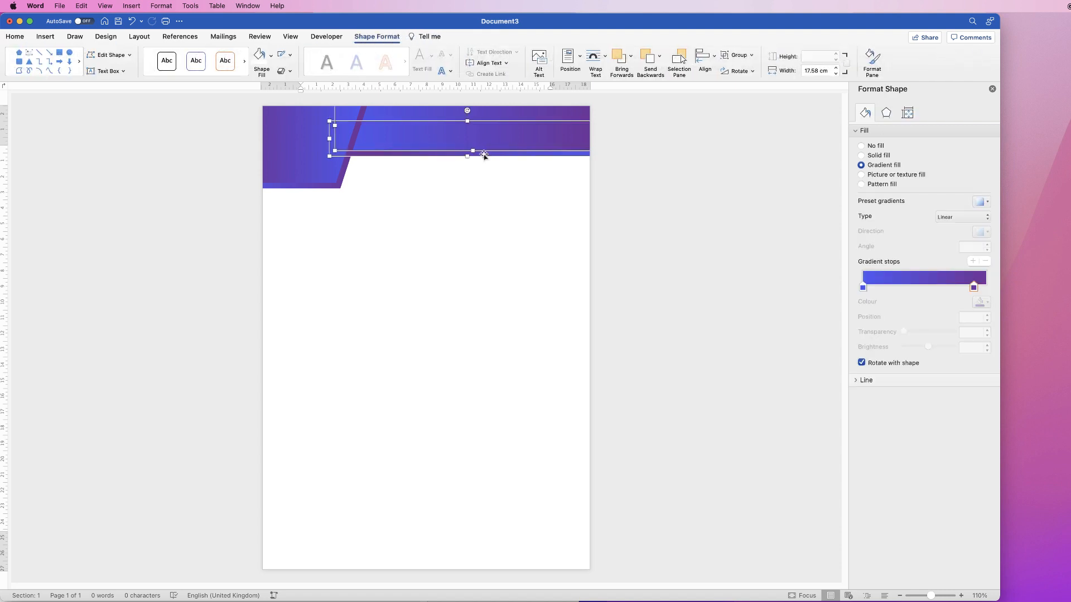
pyautogui.click(739, 55)
pyautogui.click(747, 72)
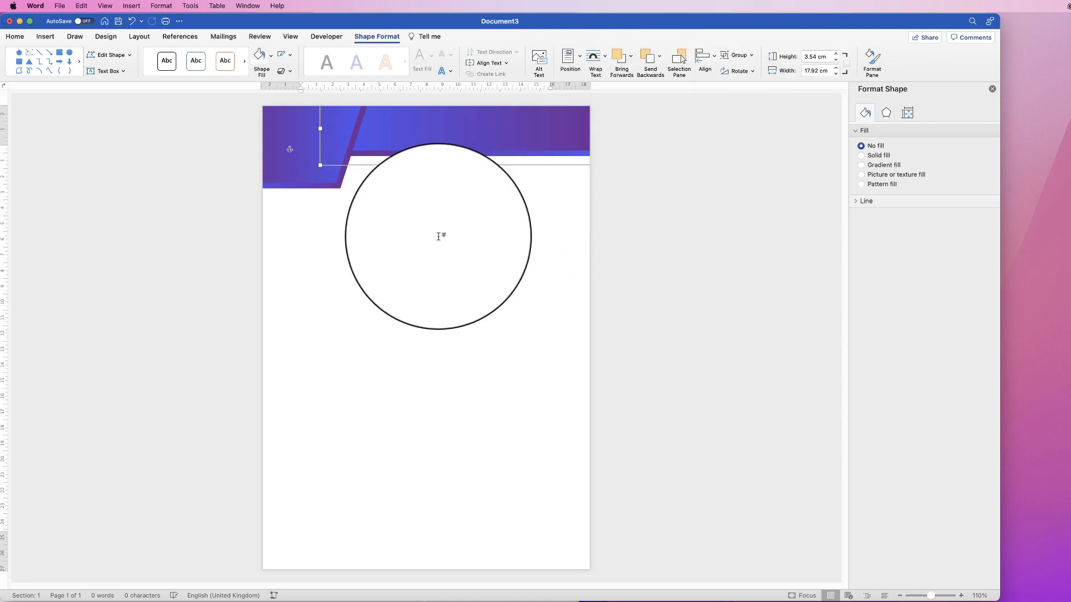
pyautogui.click(446, 249)
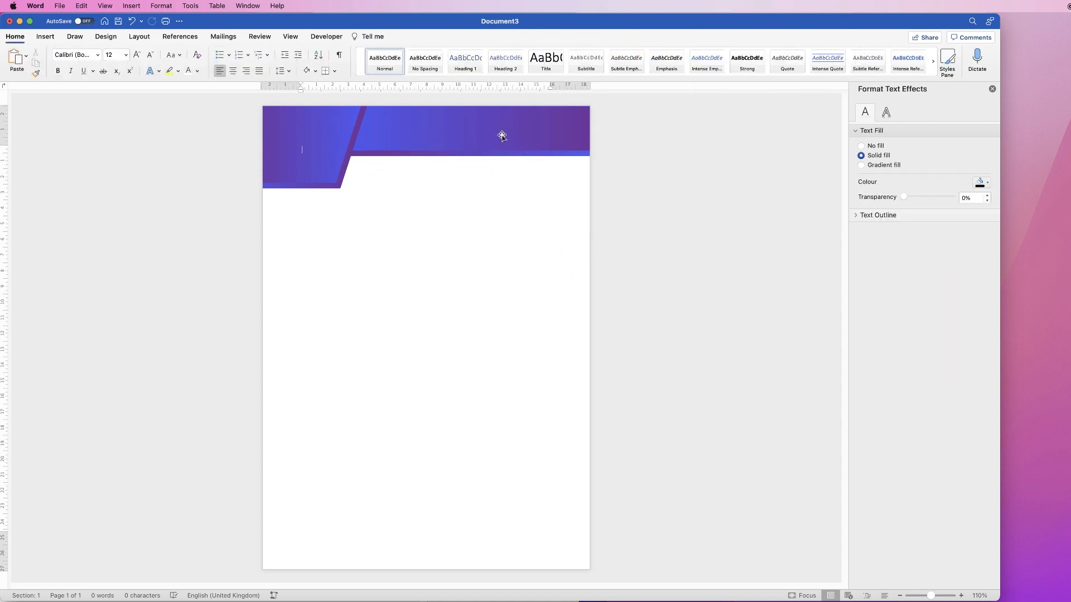
# Duplicate the header rectangle group and place the copy in the lower part of the page
pyautogui.click(503, 134)
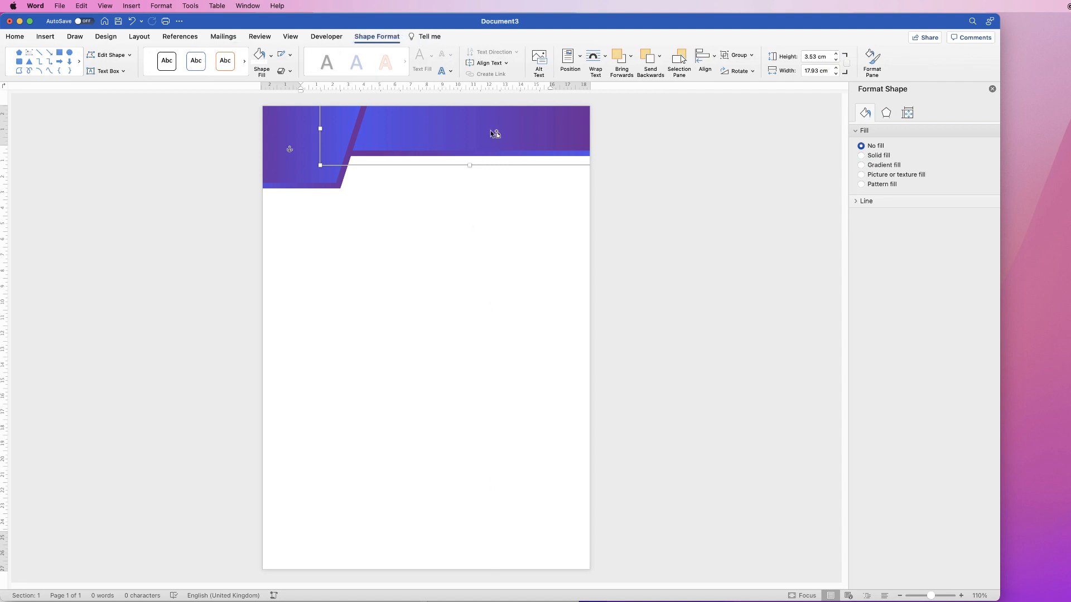
pyautogui.moveTo(494, 134); pyautogui.dragTo(444, 429)
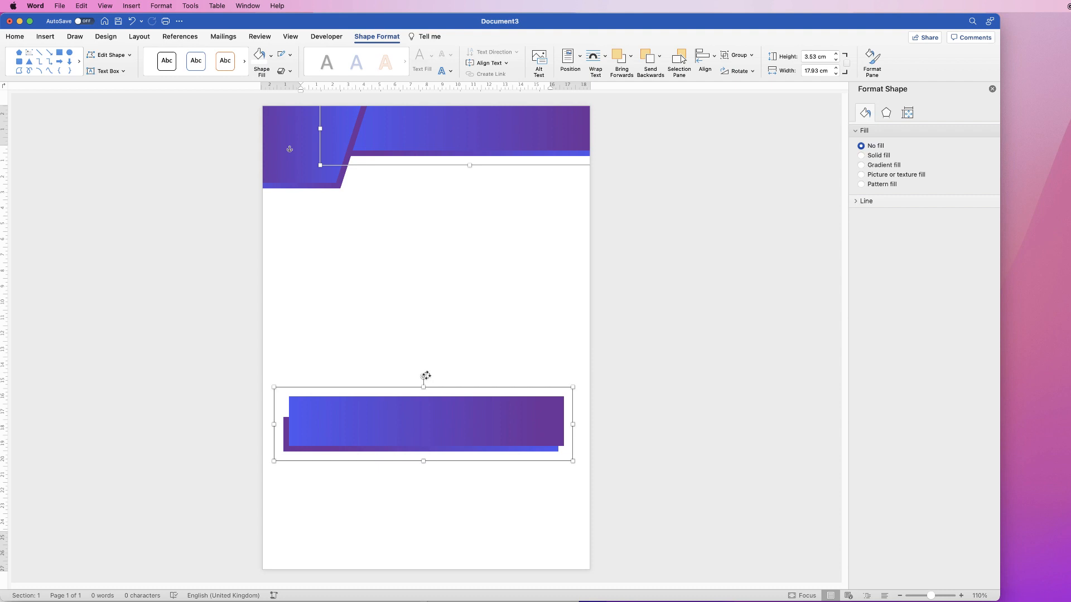
pyautogui.moveTo(426, 376); pyautogui.dragTo(430, 376)
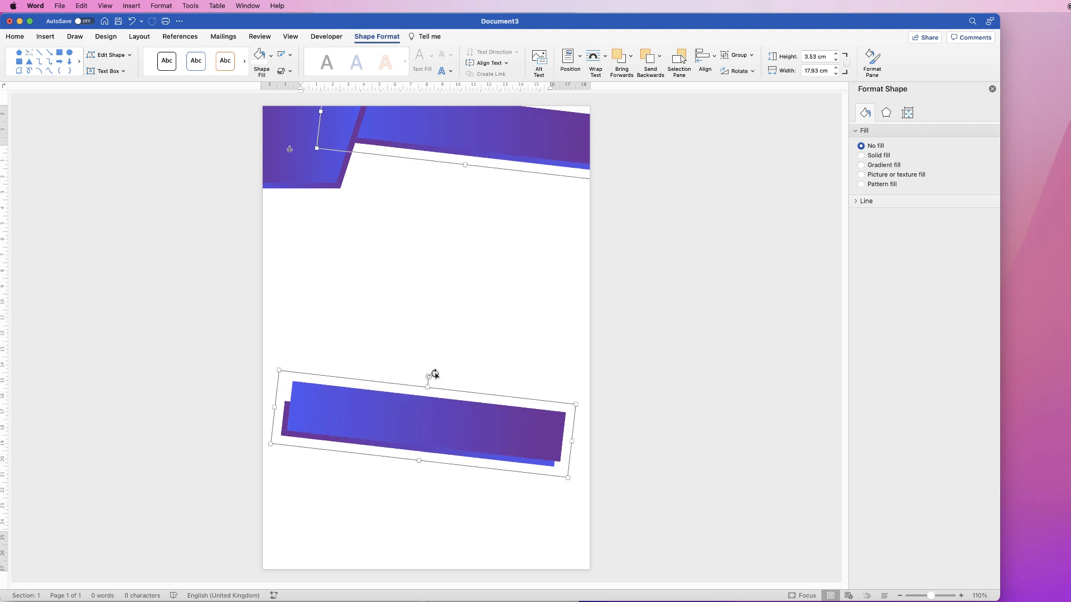
pyautogui.press('super+z')
pyautogui.click(454, 295)
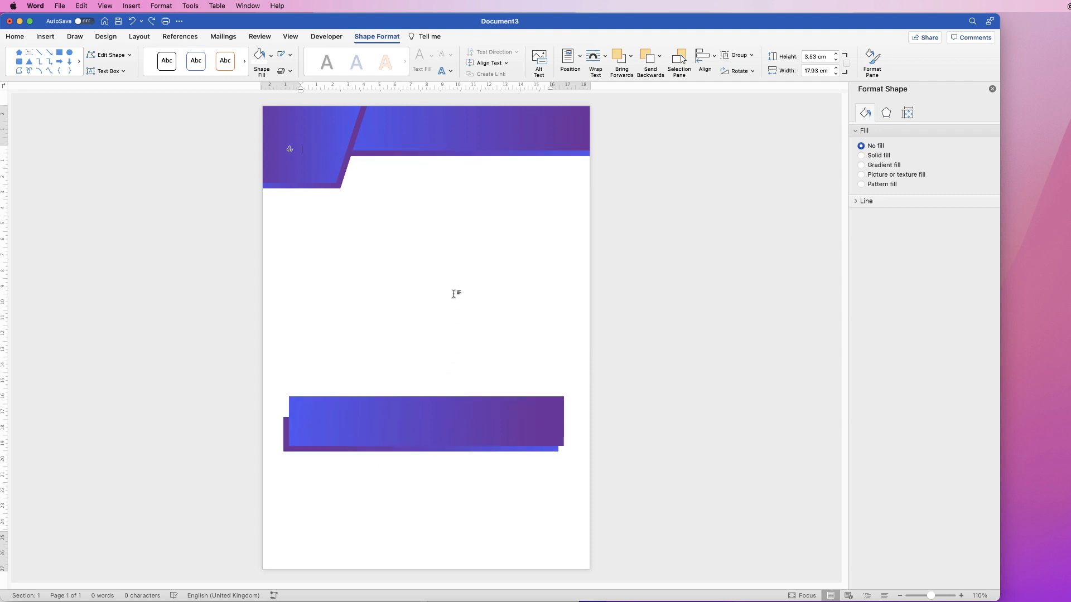
# Rotate the copied rectangle group upside down by 180° and position it above the page's bottom edge, toward the right
pyautogui.click(442, 421)
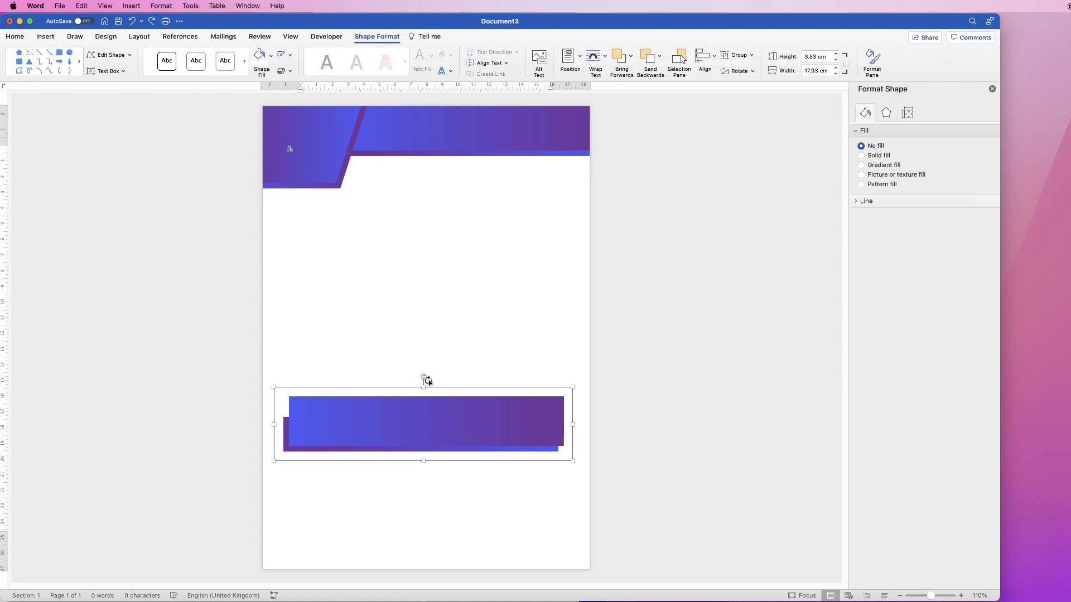
pyautogui.moveTo(423, 378); pyautogui.dragTo(424, 449)
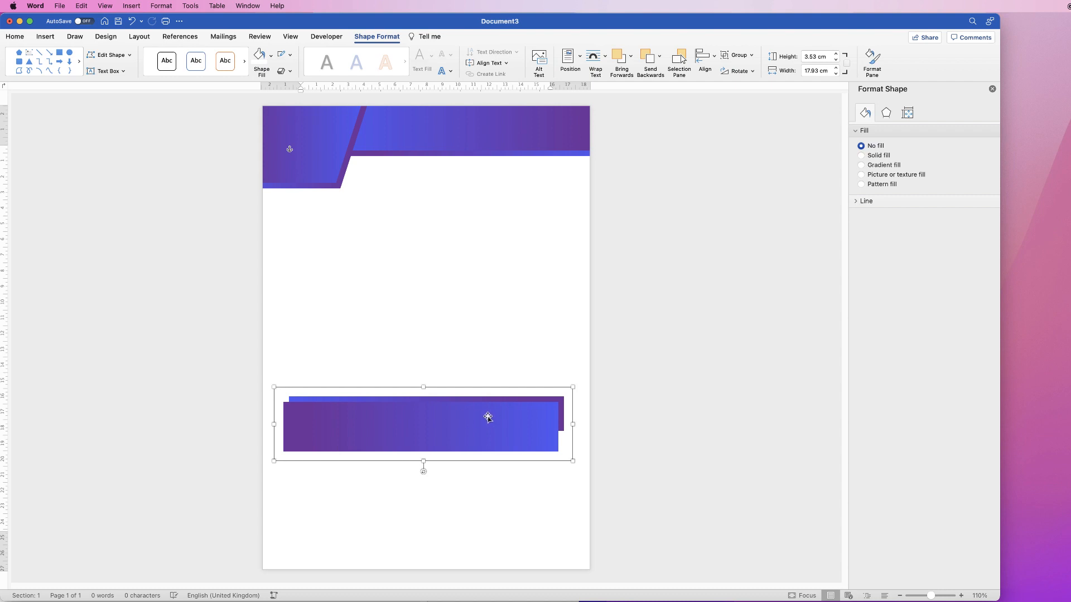
pyautogui.moveTo(427, 426); pyautogui.dragTo(525, 558)
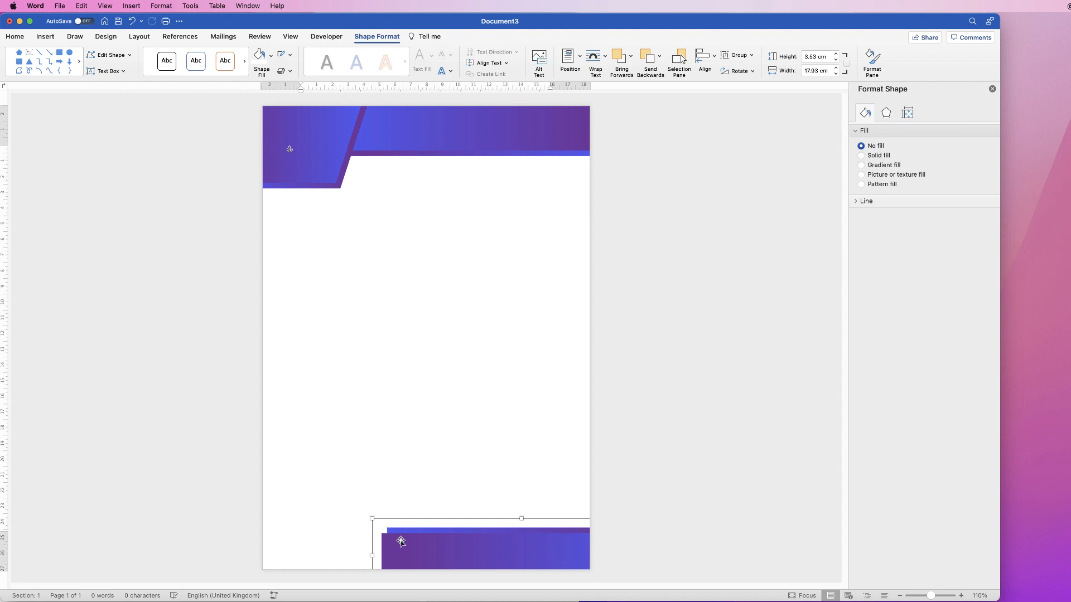
pyautogui.moveTo(428, 548); pyautogui.dragTo(369, 462)
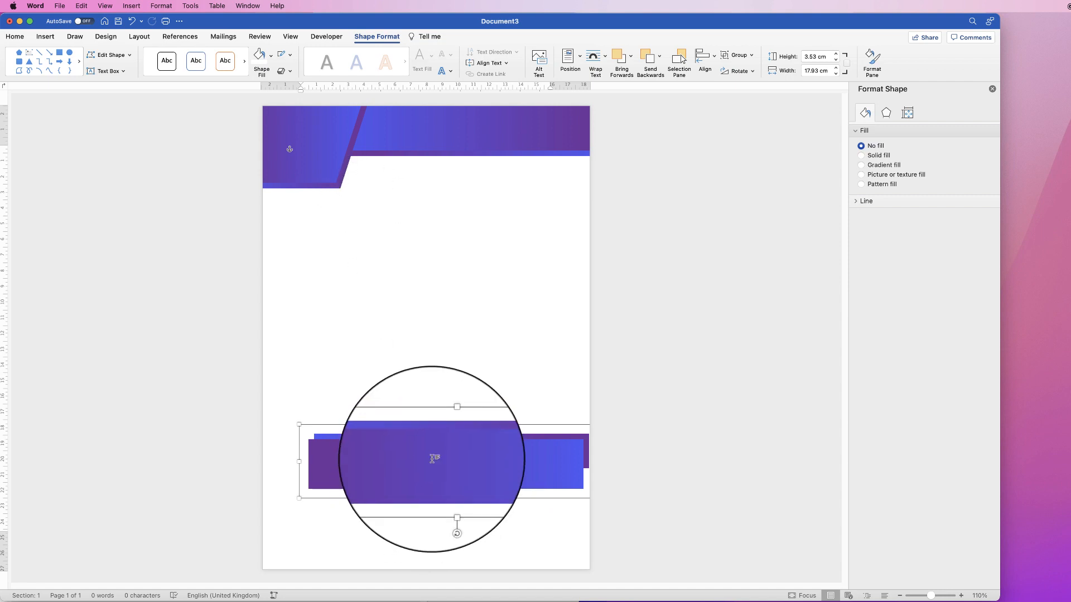
# Ungroup the lower copy, shift its back rectangle left and stretch it downward to about 3.63 cm high
pyautogui.click(751, 55)
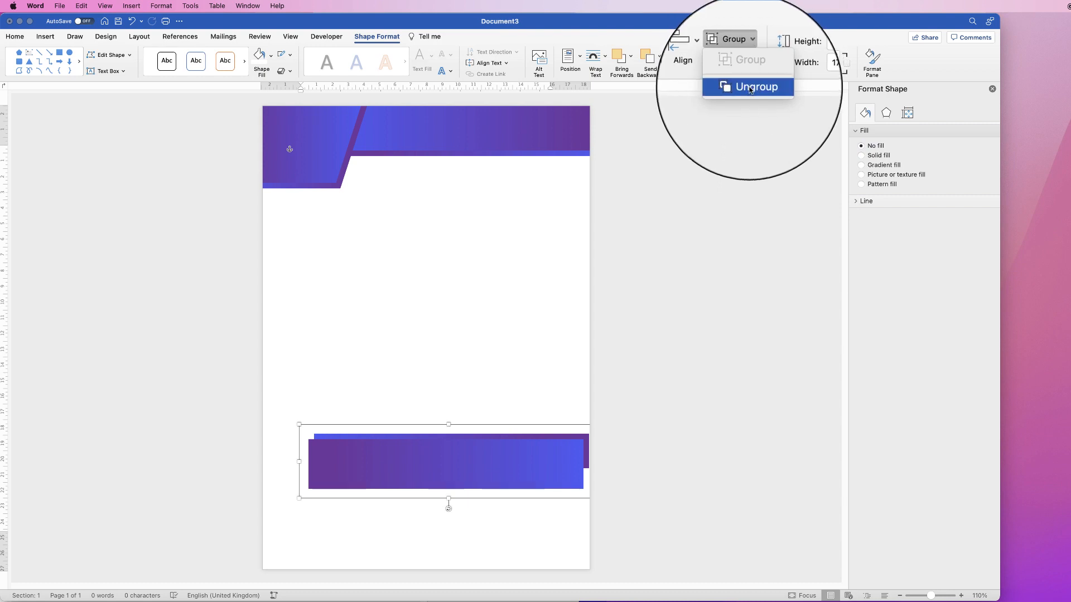
pyautogui.click(747, 81)
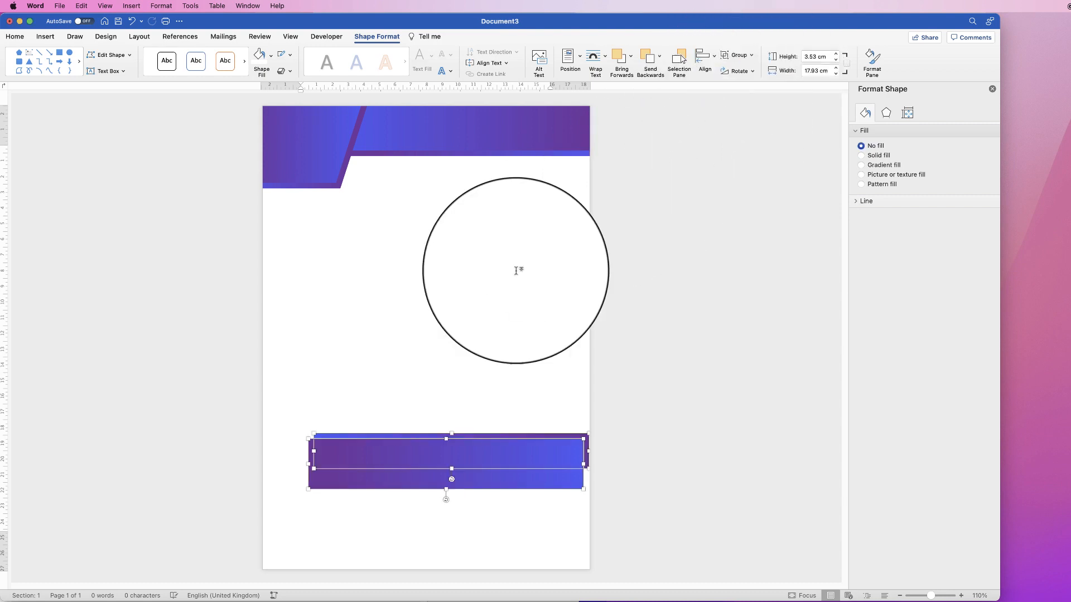
pyautogui.click(381, 434)
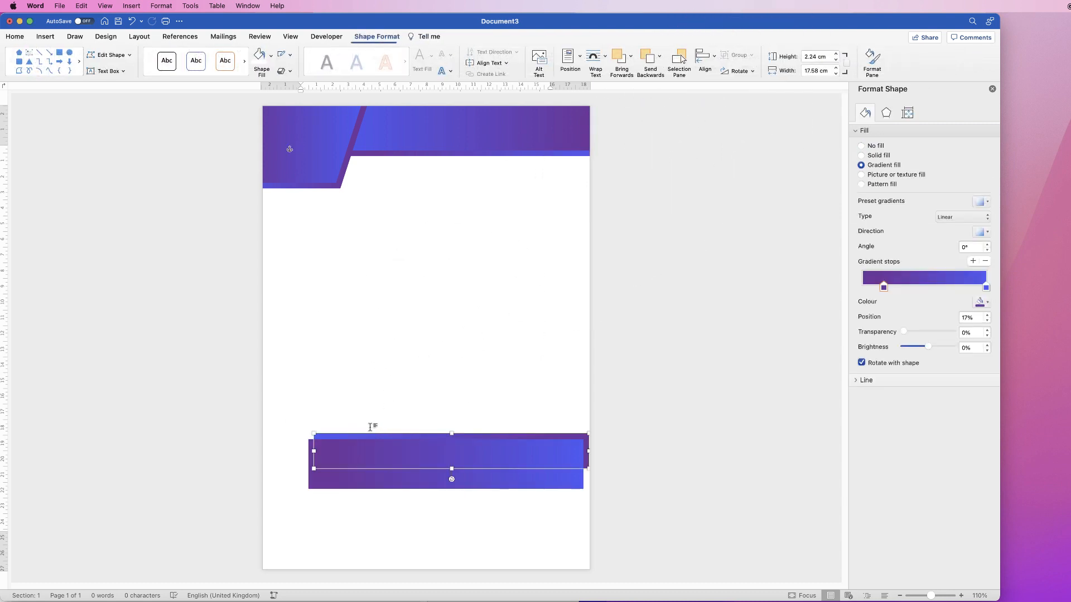
pyautogui.moveTo(368, 435); pyautogui.dragTo(362, 435)
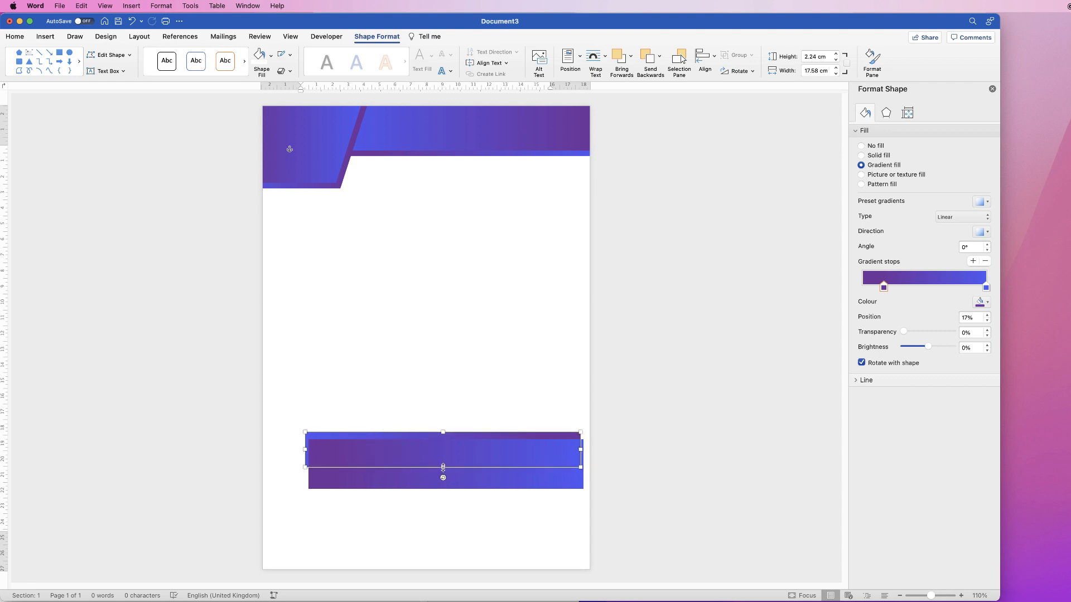
pyautogui.moveTo(443, 467); pyautogui.dragTo(443, 489)
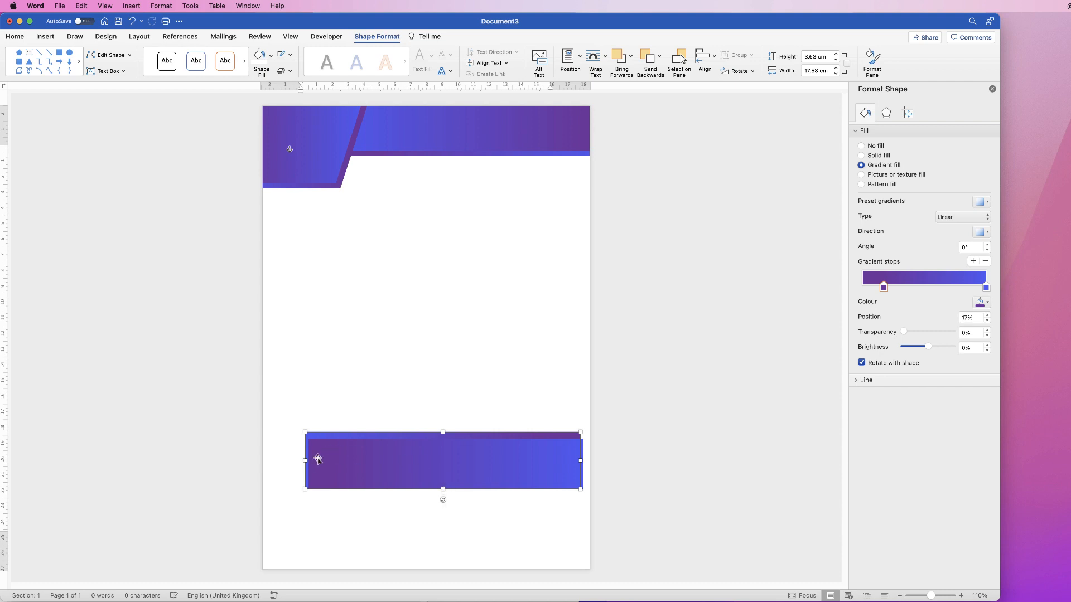
# Nudge the lower back rectangle slightly left and down so it frames the front one's left and upper edges
pyautogui.press('Left')
pyautogui.press('Left')
pyautogui.press('Left')
pyautogui.press('Left')
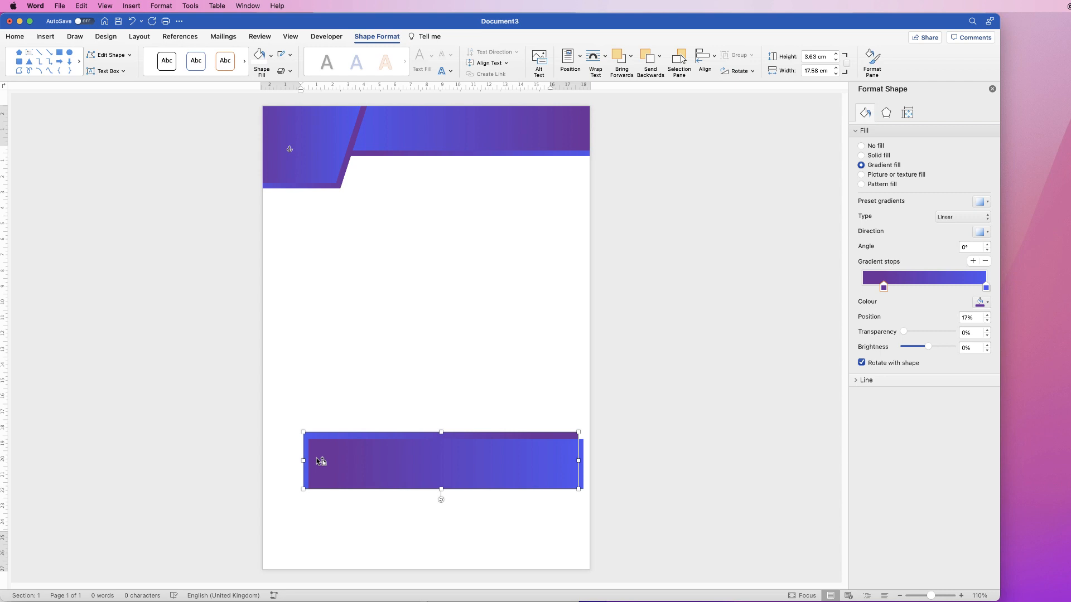
pyautogui.press('Down')
pyautogui.press('Down')
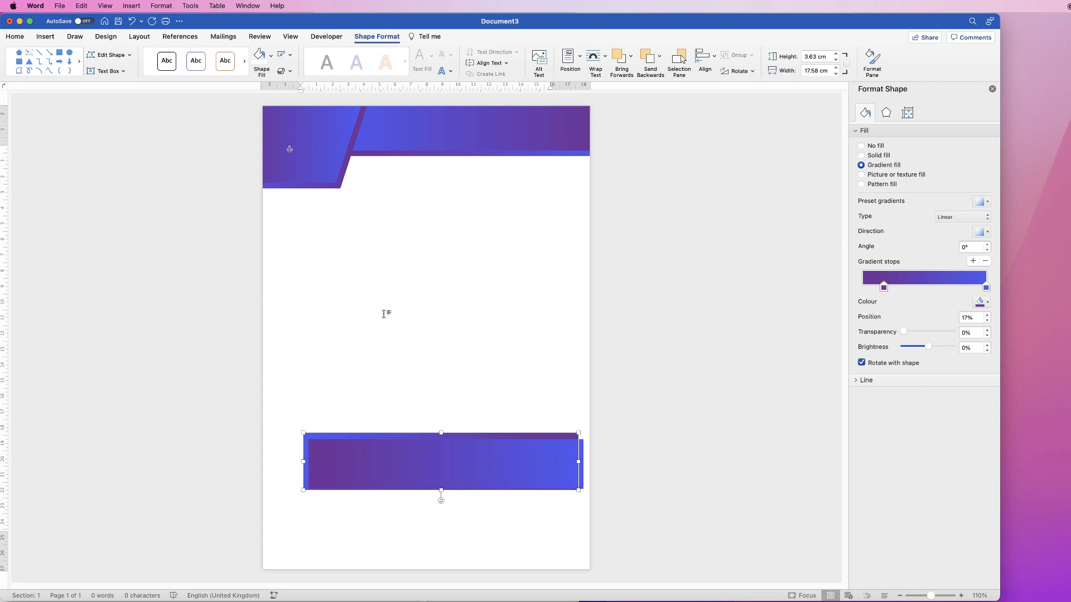
# Group the two lower rectangles, place the group in the page's bottom-right corner running off the edges, and deselect it
pyautogui.keyDown('shift'); pyautogui.click(382, 460); pyautogui.keyUp('shift')
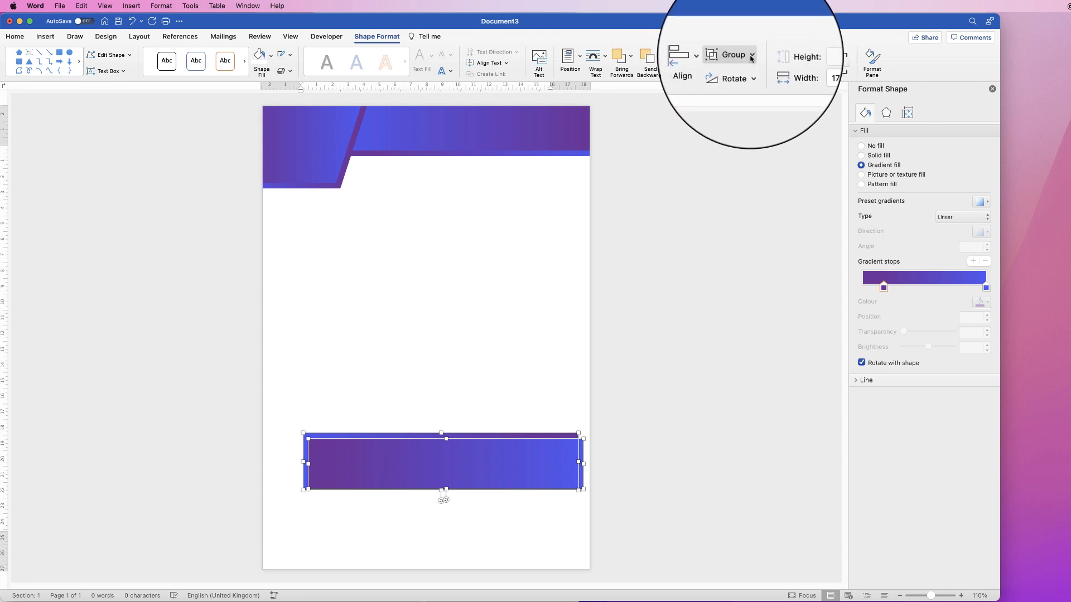
pyautogui.click(747, 54)
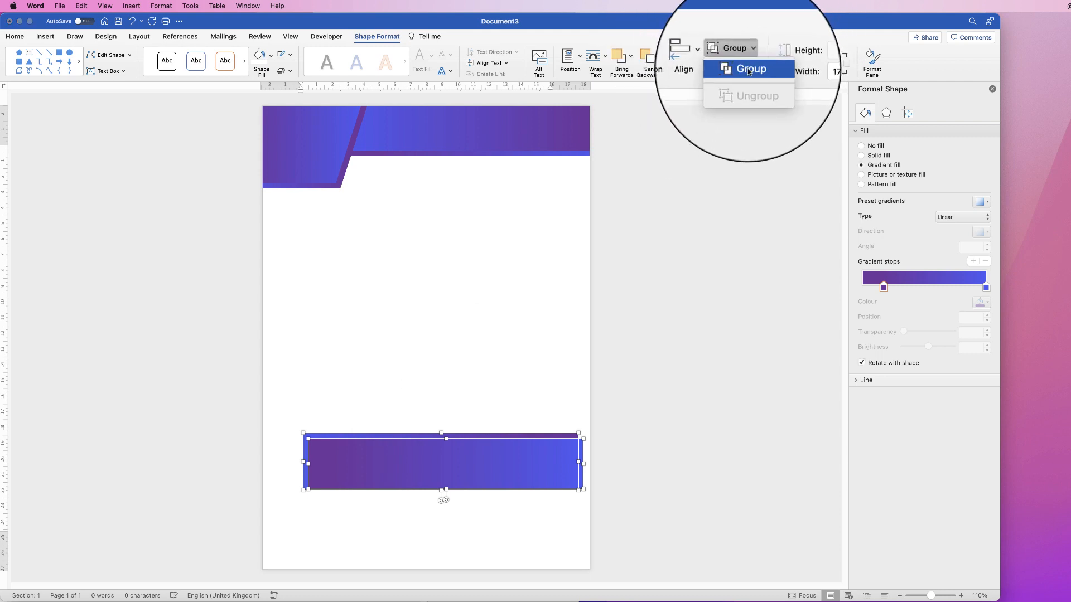
pyautogui.click(745, 67)
pyautogui.moveTo(445, 467); pyautogui.dragTo(476, 551)
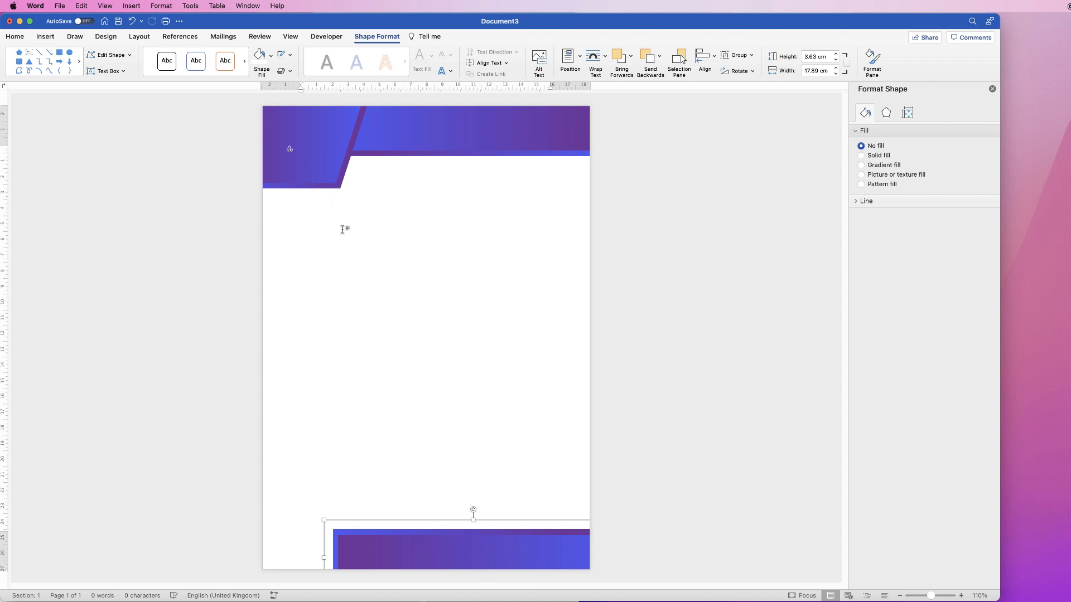
pyautogui.moveTo(436, 548); pyautogui.dragTo(441, 547)
pyautogui.click(471, 430)
# Draw a vertical guide line about 21.29 cm long from the pentagon's lower right corner down to the footer, and undo its last shift
pyautogui.click(45, 36)
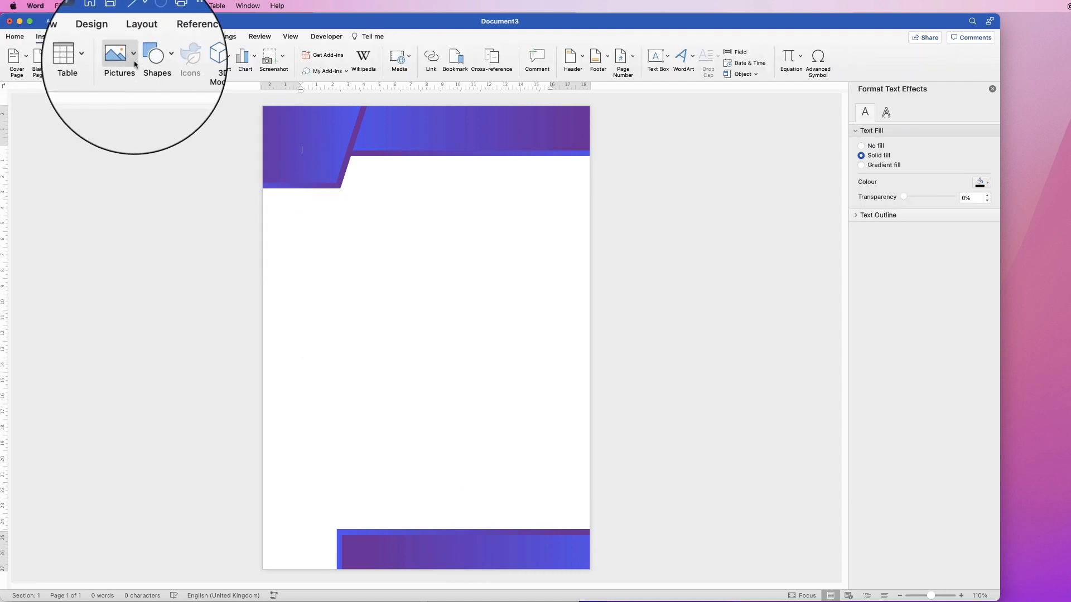
pyautogui.click(159, 56)
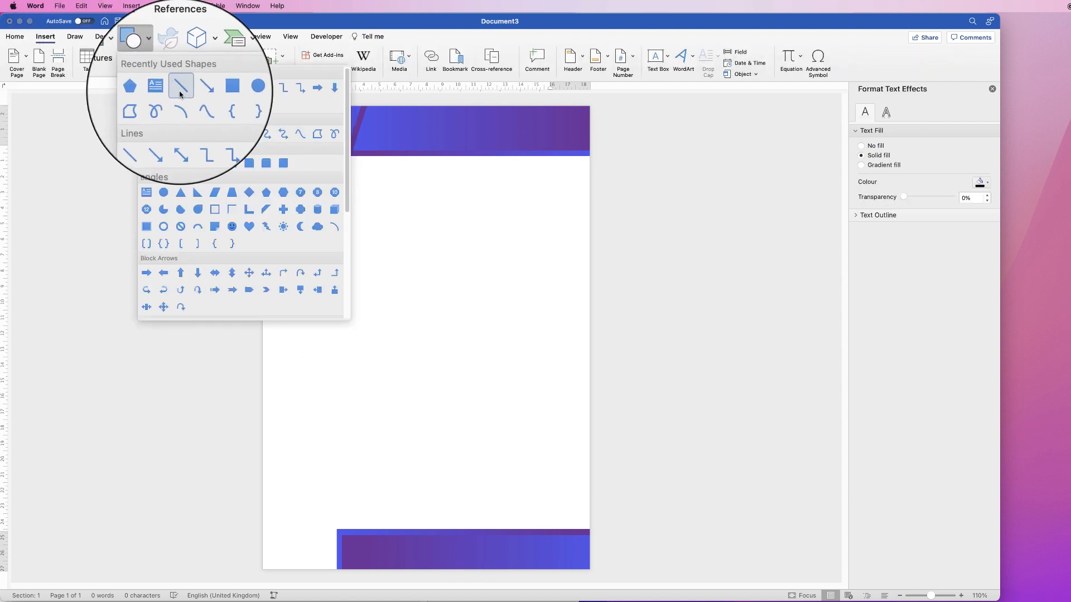
pyautogui.click(184, 95)
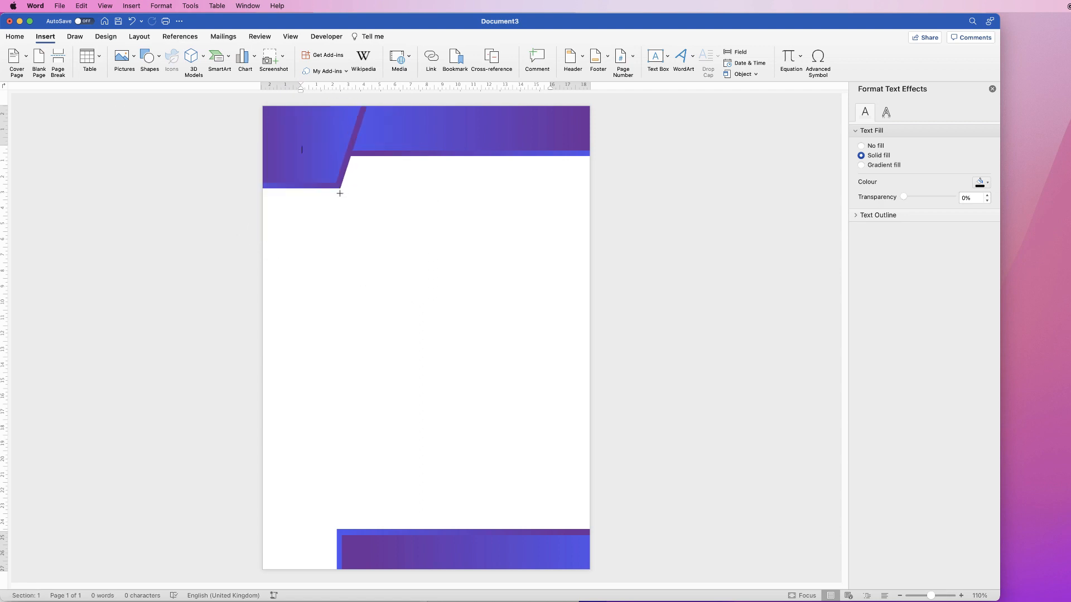
pyautogui.moveTo(340, 194); pyautogui.dragTo(368, 531)
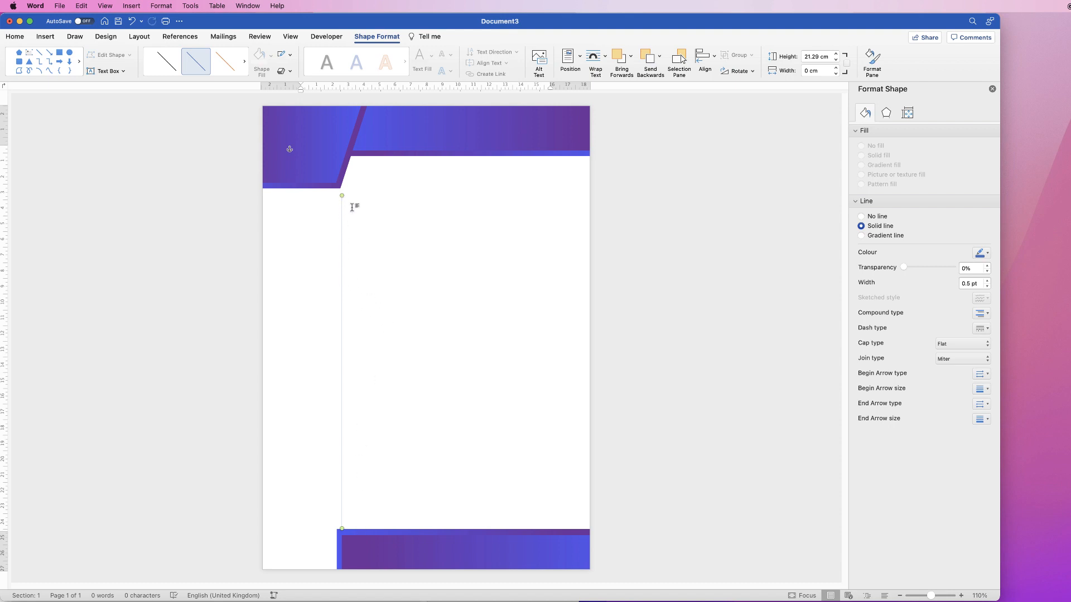
pyautogui.press('super+z')
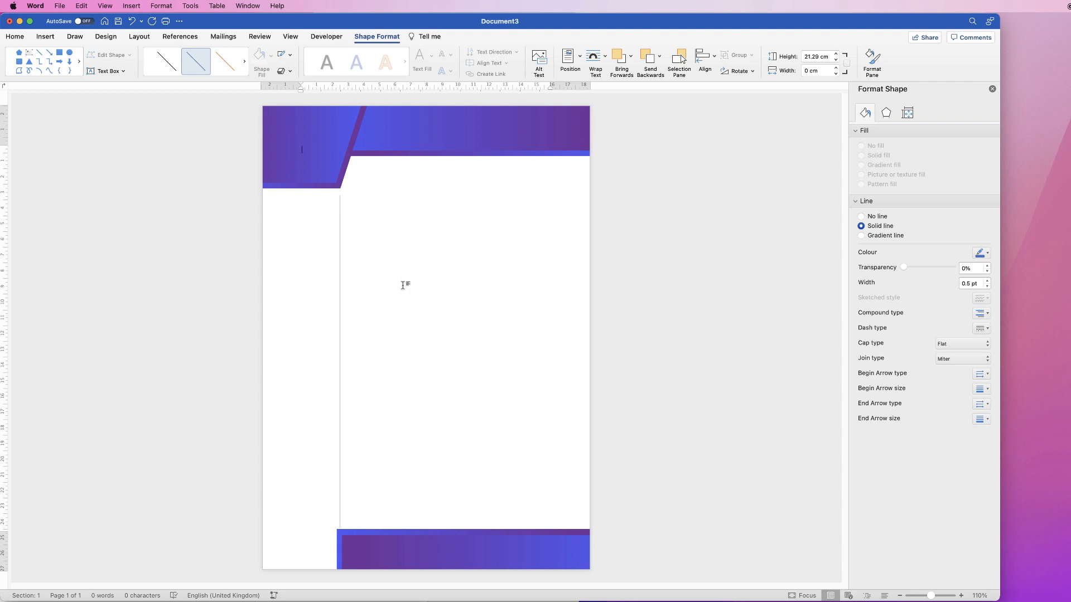
# Shift the footer rectangle group right until its left edge meets the guide line, and delete the line
pyautogui.click(387, 550)
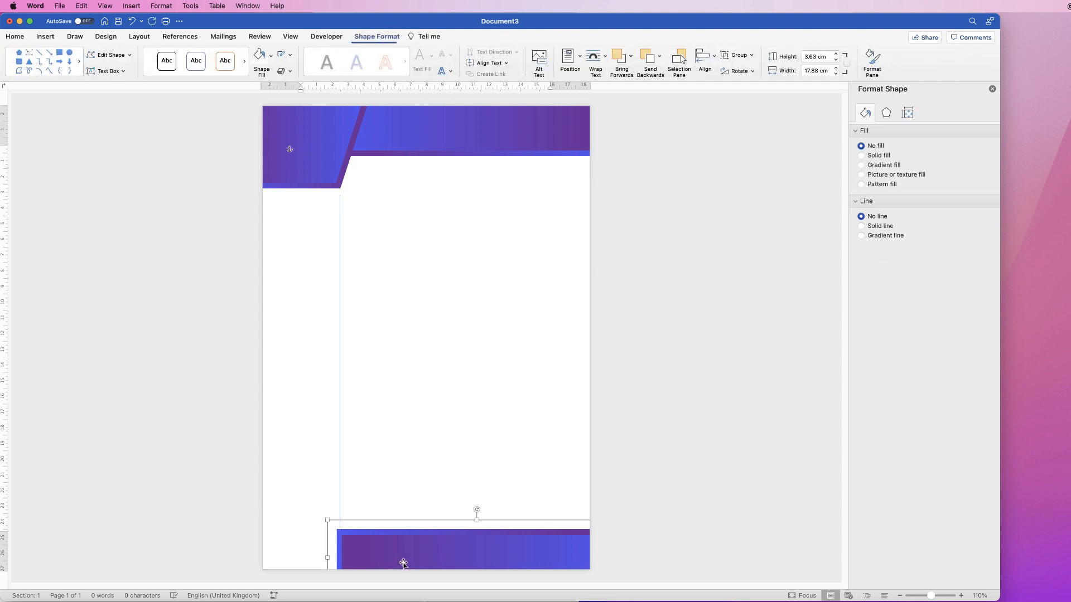
pyautogui.moveTo(402, 563); pyautogui.dragTo(407, 565)
pyautogui.press('Right')
pyautogui.press('Right')
pyautogui.click(339, 299)
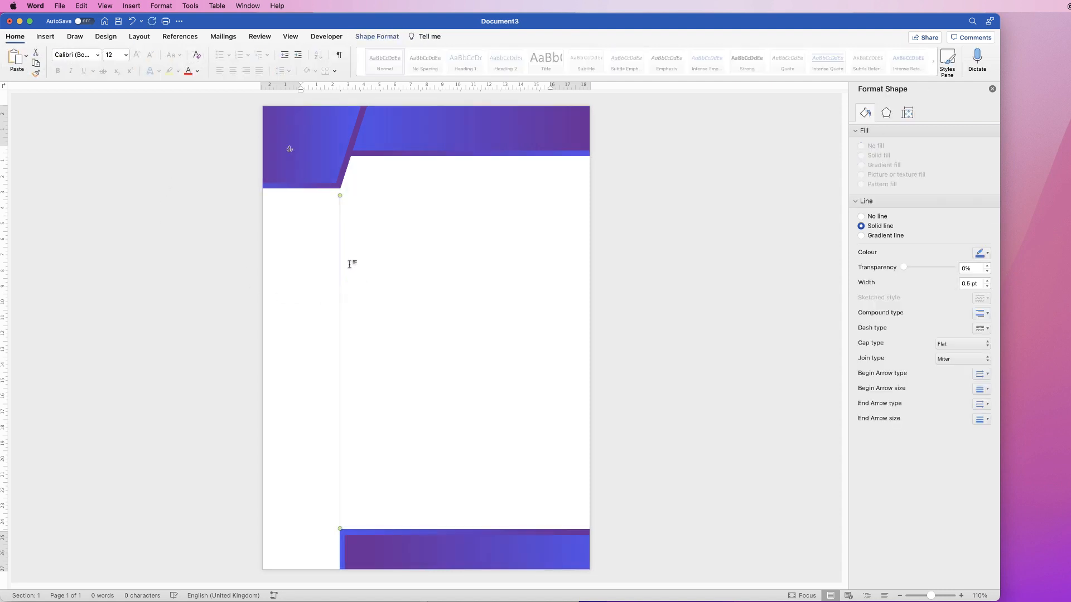
pyautogui.press('Delete')
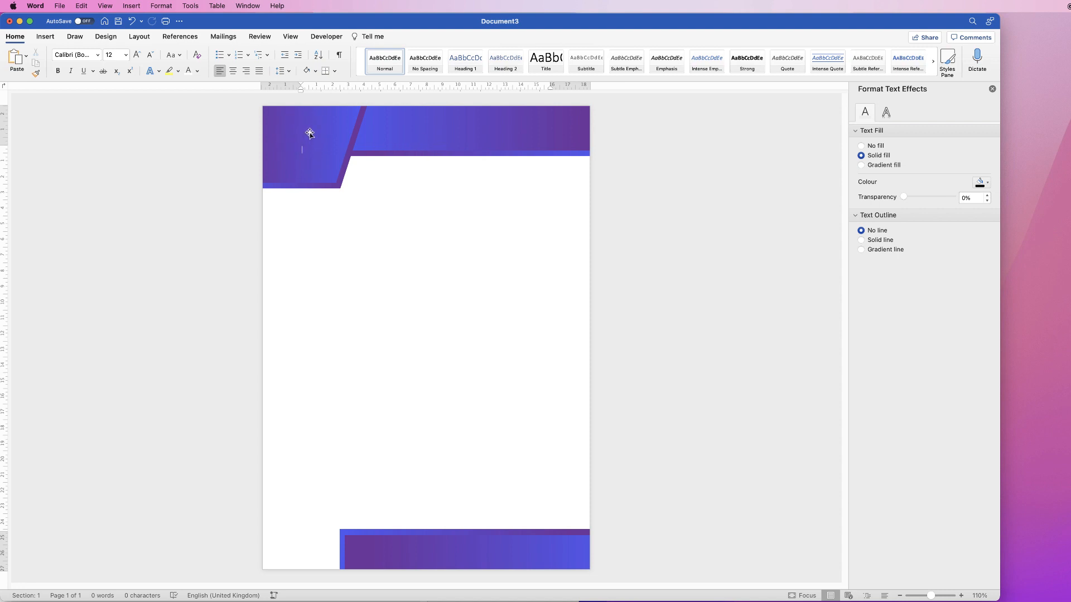
# Search the stock icons for "circle", insert the dashed ring with four solid dots, and set its wrapping to In Front of Text
pyautogui.click(45, 37)
pyautogui.click(134, 57)
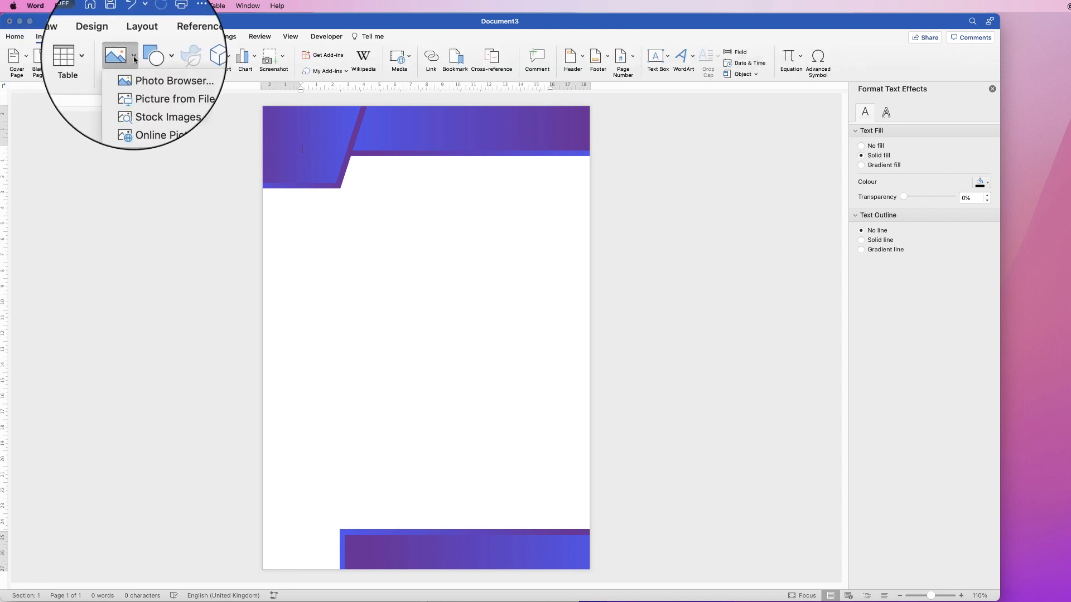
pyautogui.click(144, 95)
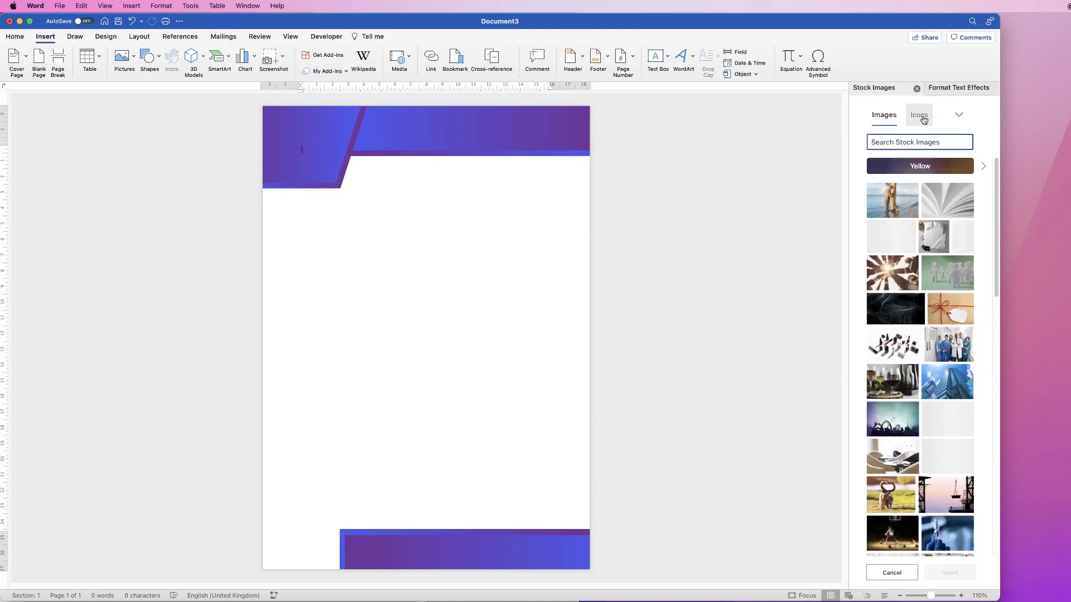
pyautogui.click(923, 120)
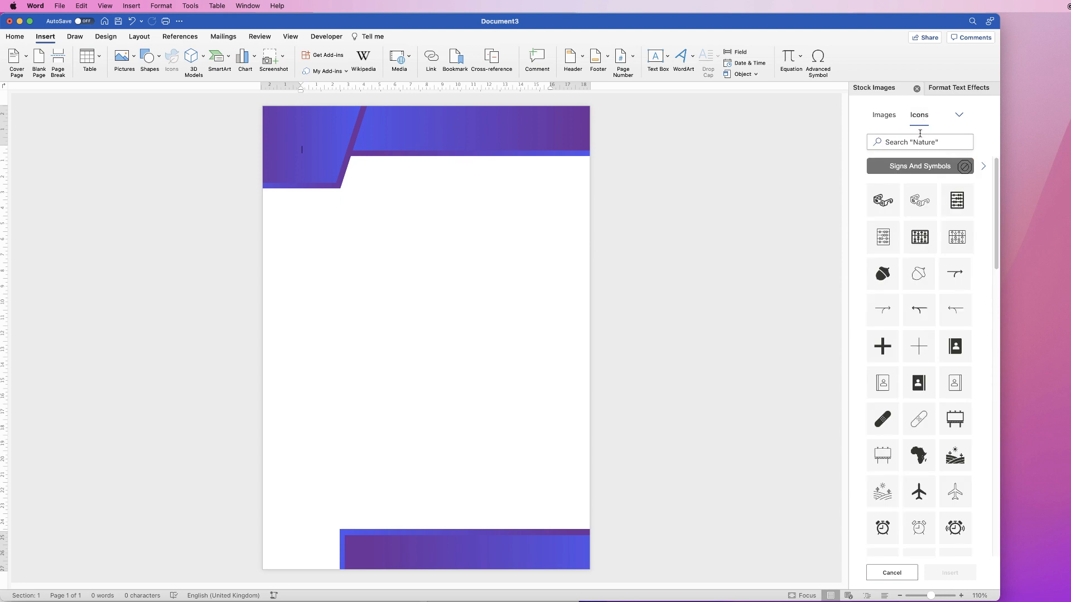
pyautogui.click(916, 143)
pyautogui.write('ci')
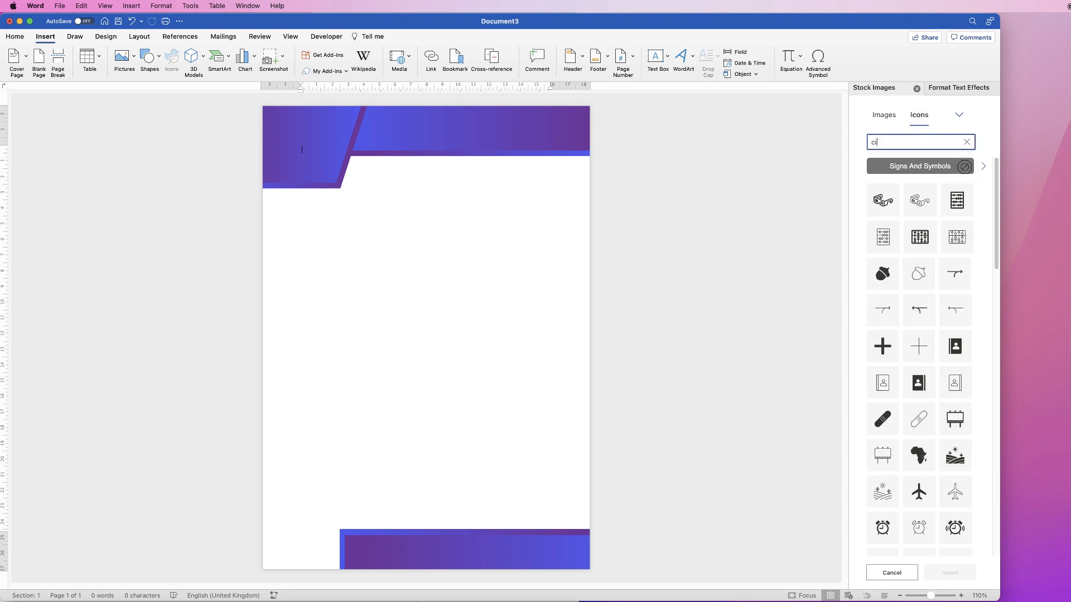
pyautogui.write('rcle')
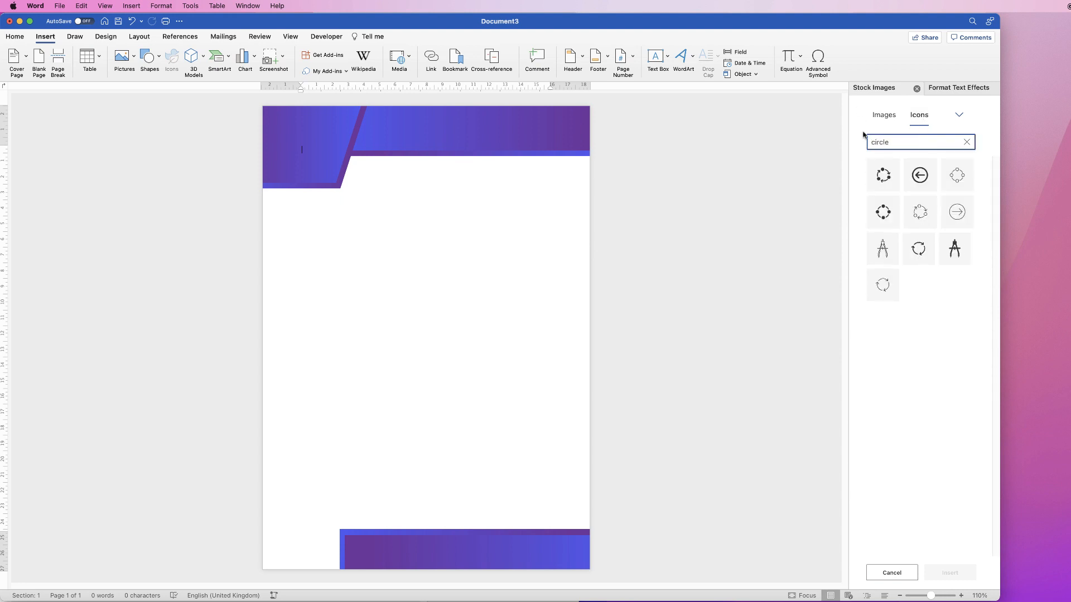
pyautogui.click(892, 204)
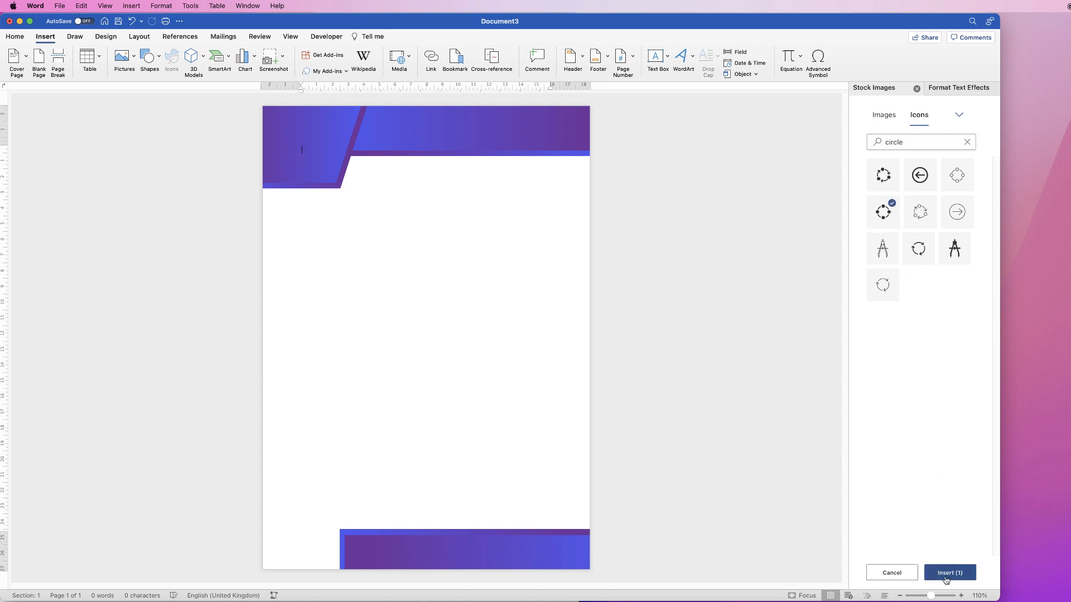
pyautogui.click(948, 573)
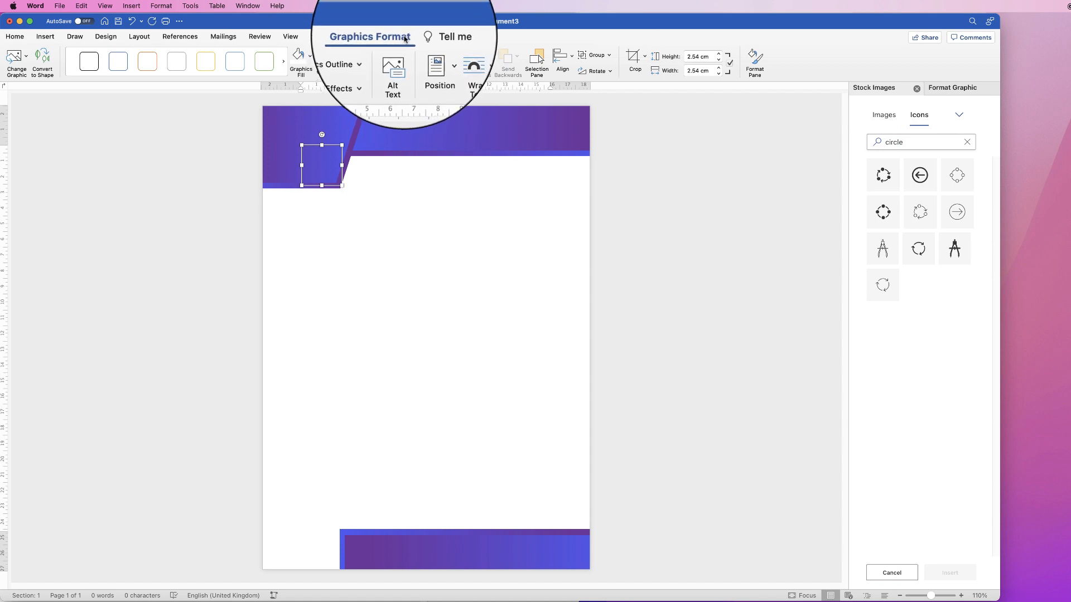
pyautogui.click(461, 55)
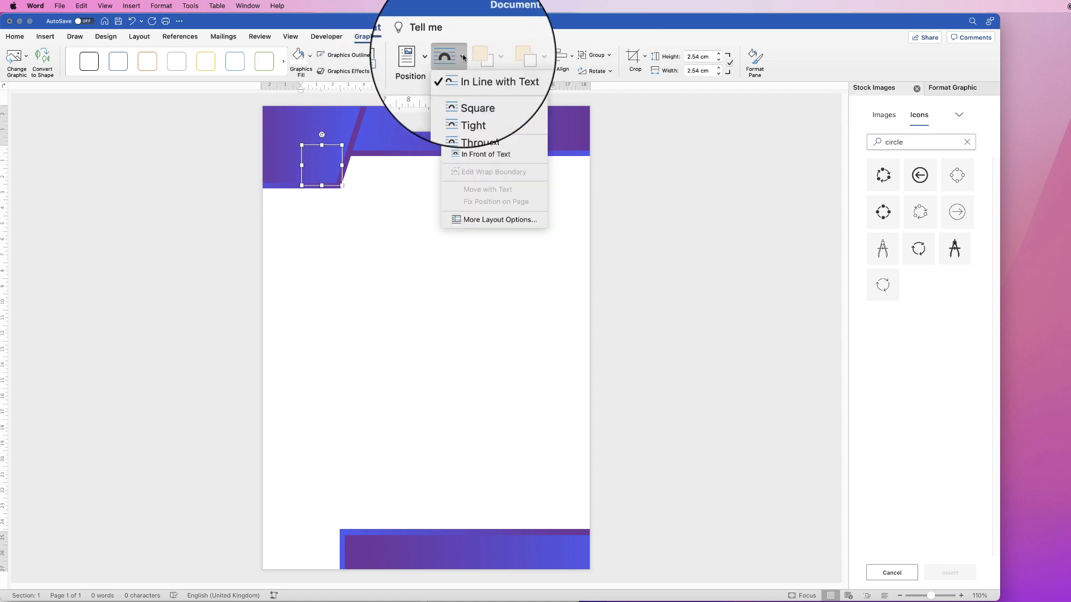
pyautogui.click(459, 144)
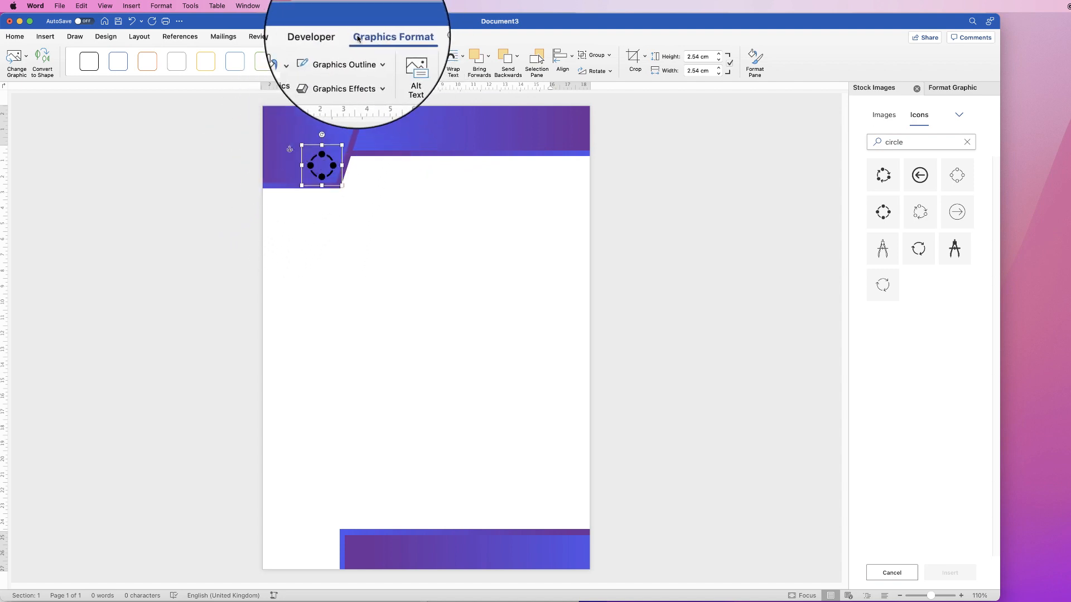
# Fill the ring icon white and move it to the upper middle of the pentagon corner
pyautogui.click(310, 56)
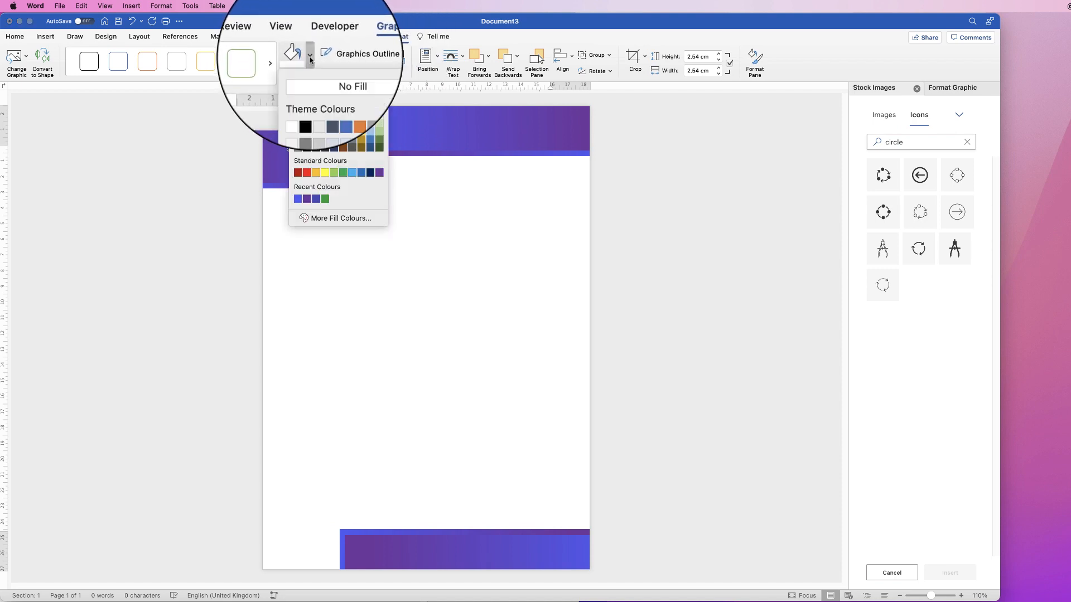
pyautogui.click(297, 107)
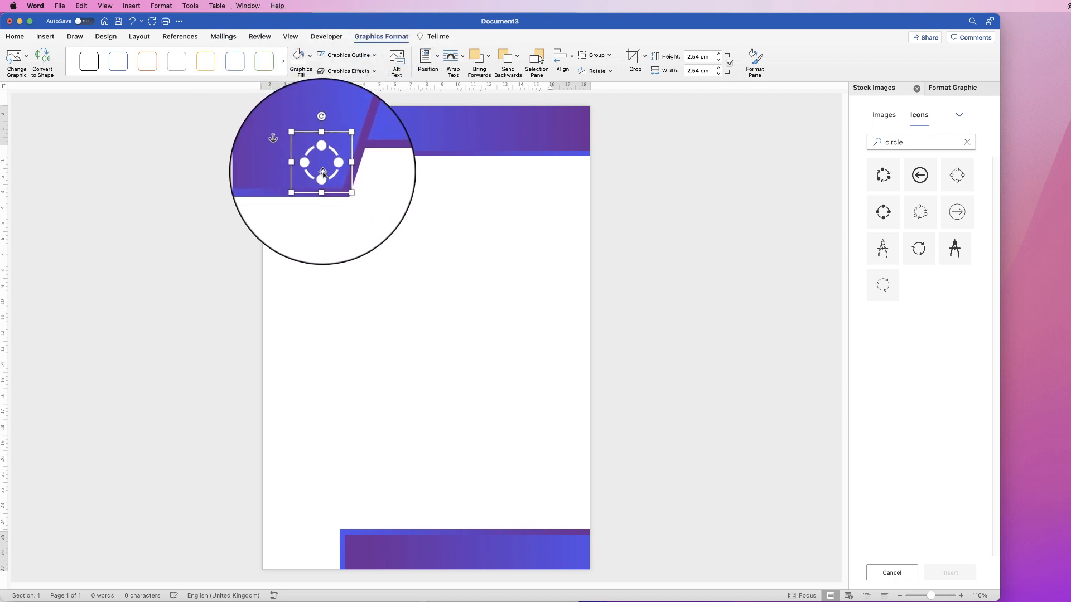
pyautogui.moveTo(319, 171); pyautogui.dragTo(306, 143)
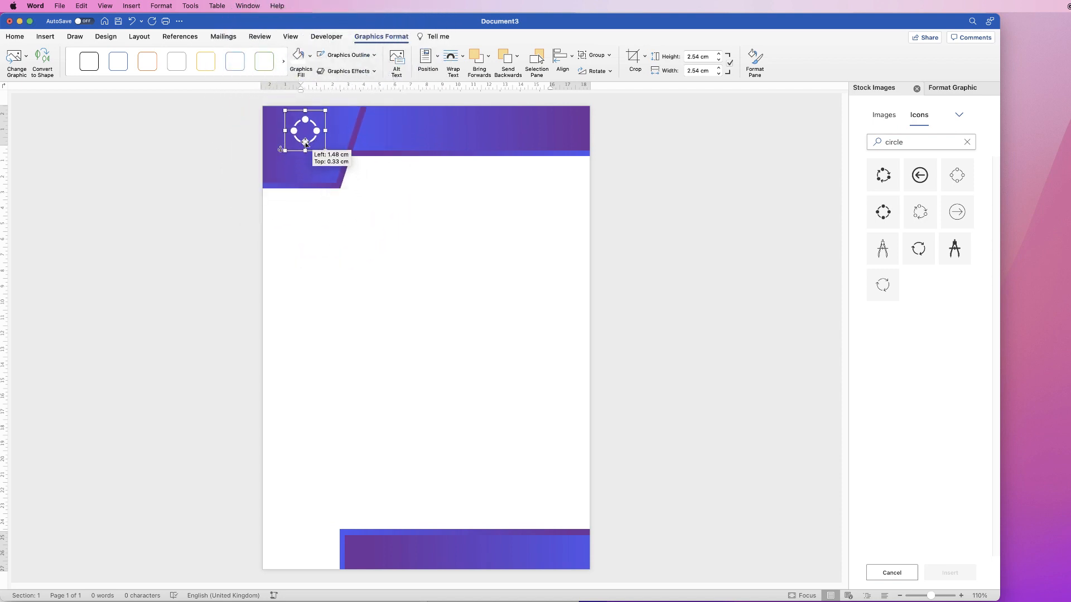
# Draw a text box about 4.24 cm wide and 1.54 cm high beneath the ring icon and enter LABTECHSO in it
pyautogui.click(46, 36)
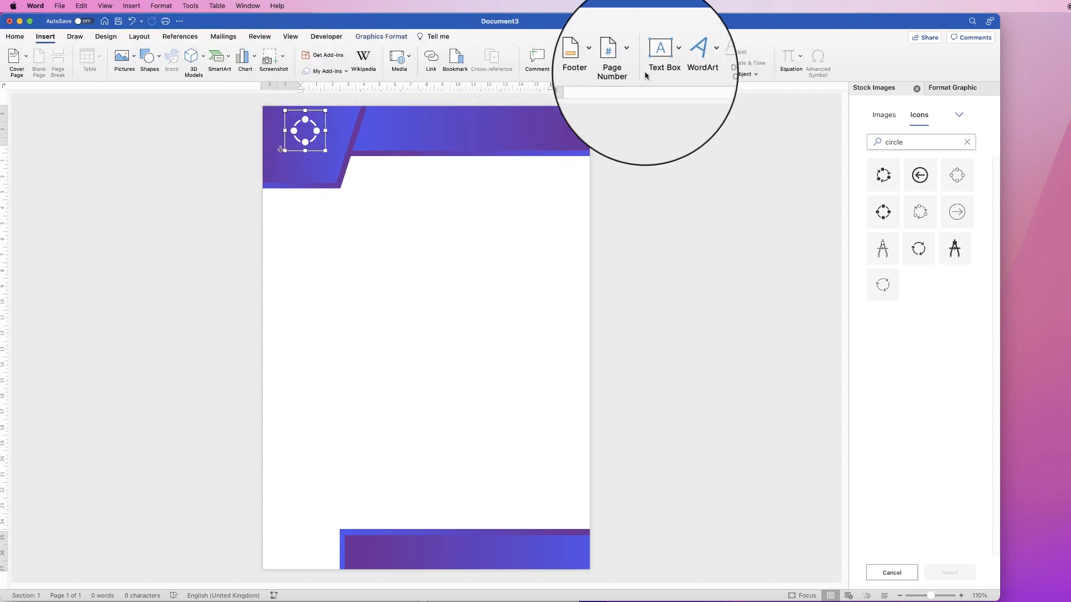
pyautogui.click(669, 61)
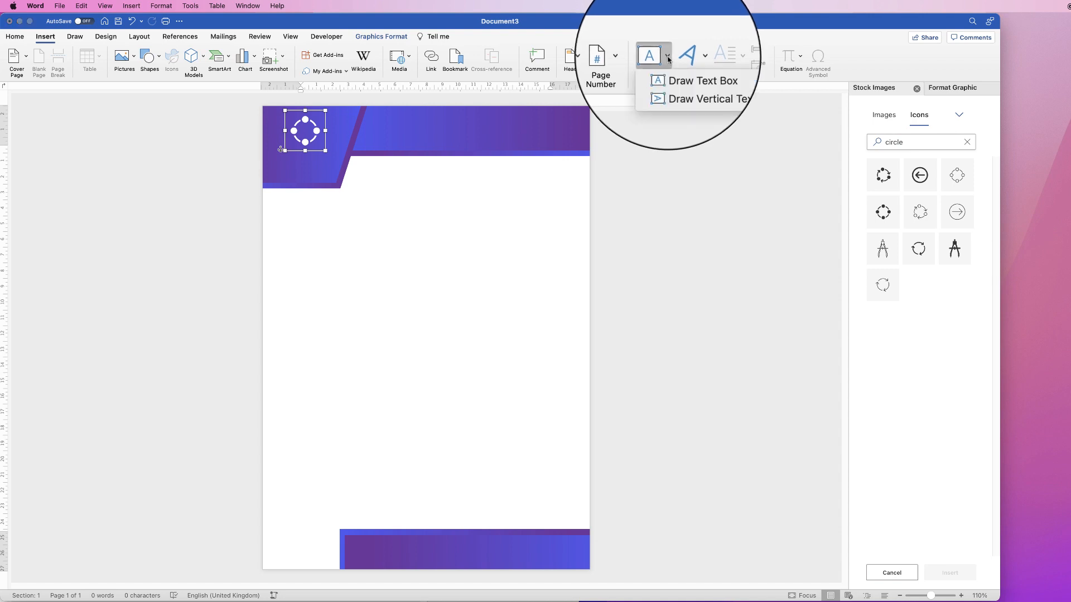
pyautogui.click(685, 70)
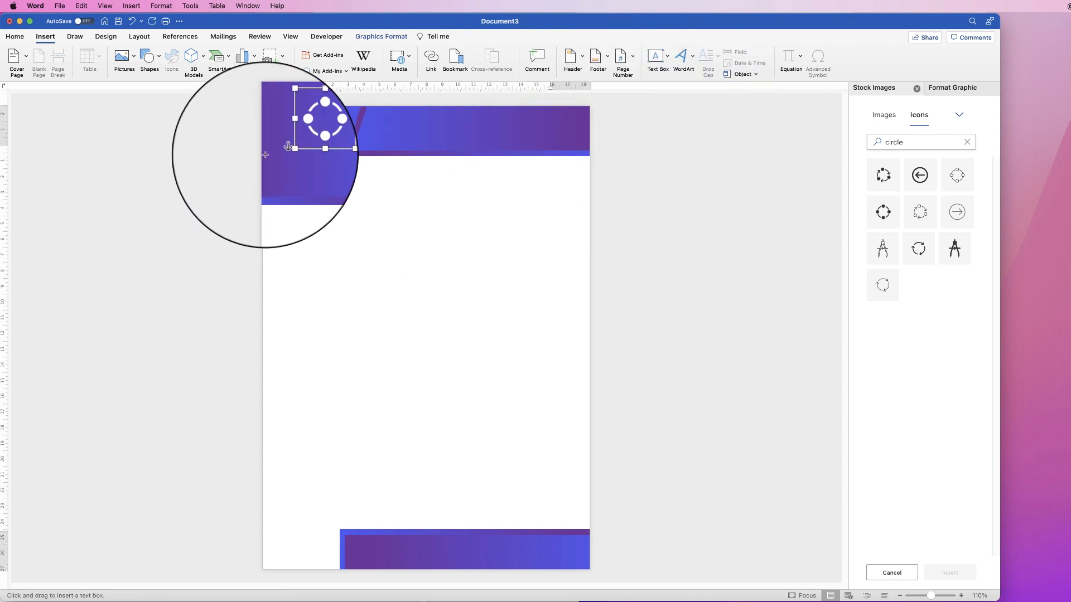
pyautogui.moveTo(270, 153); pyautogui.dragTo(335, 178)
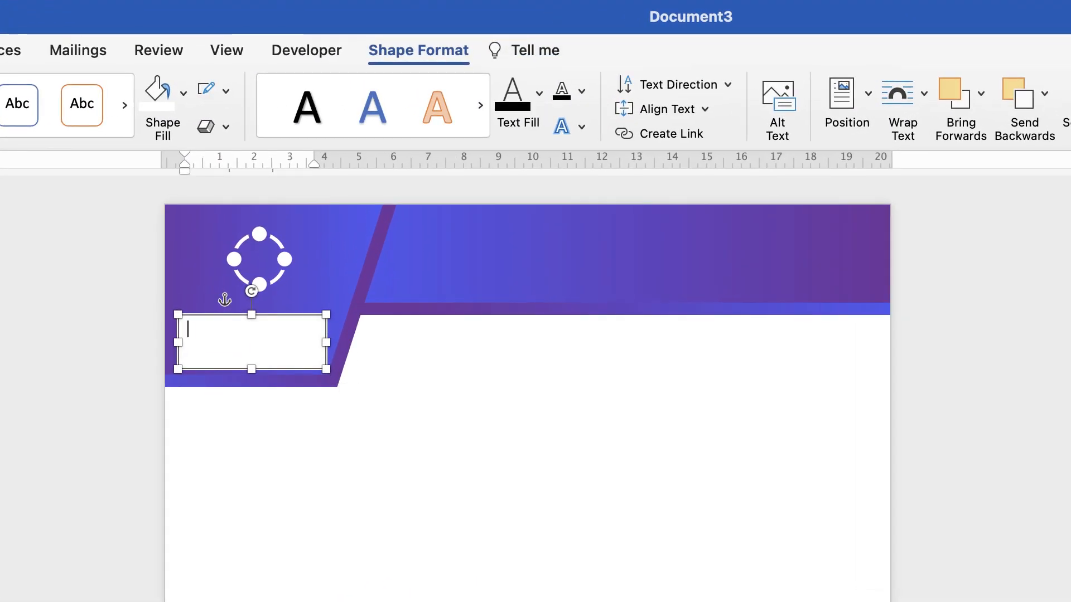
pyautogui.click(349, 251)
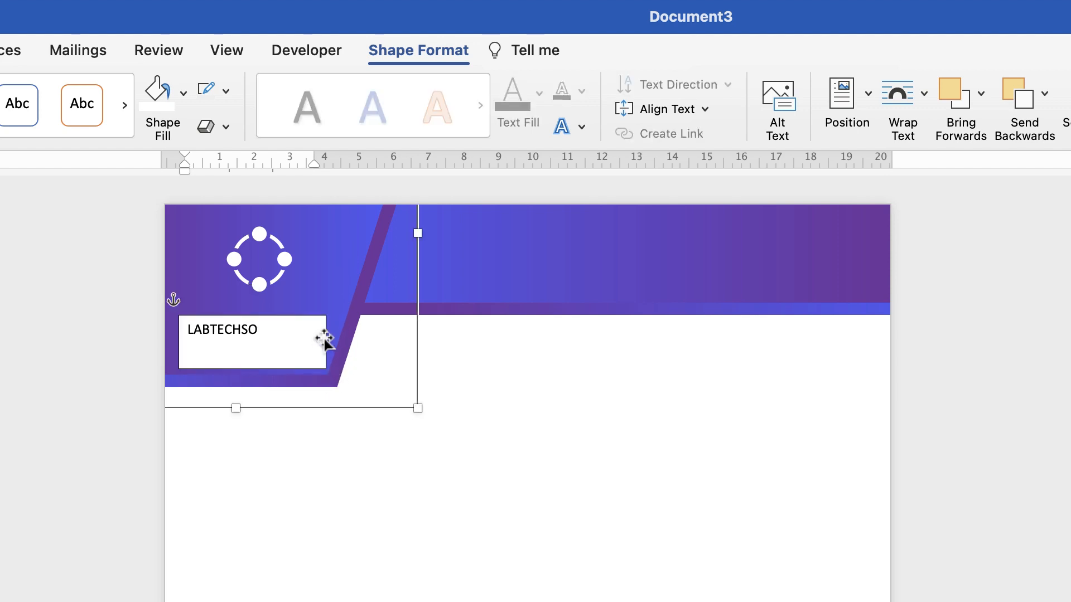
# Remove the fill and the outline from the LABTECHSO text box
pyautogui.click(270, 348)
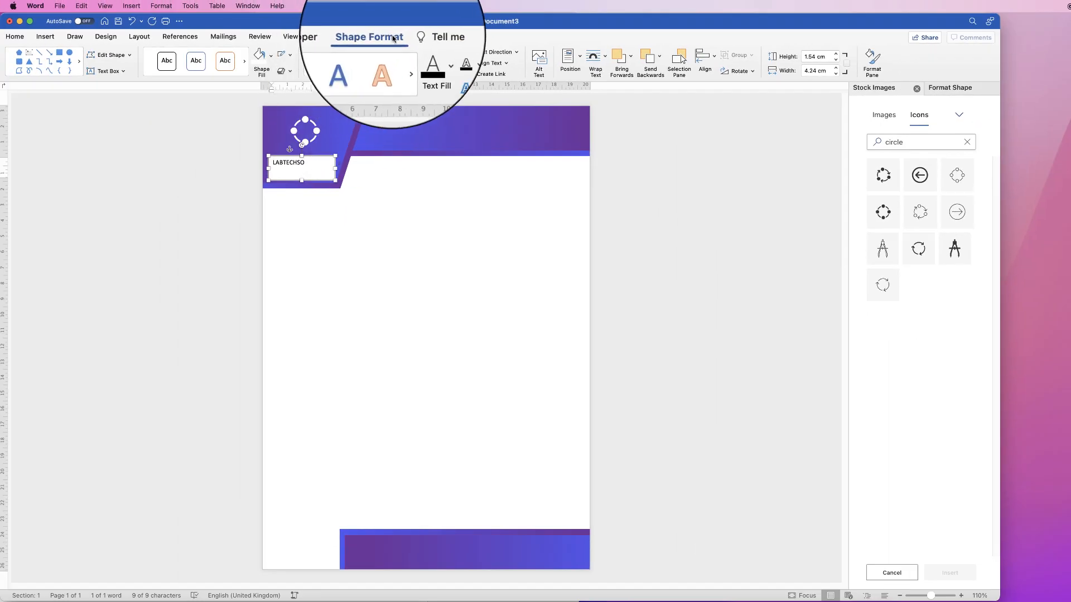
pyautogui.click(270, 58)
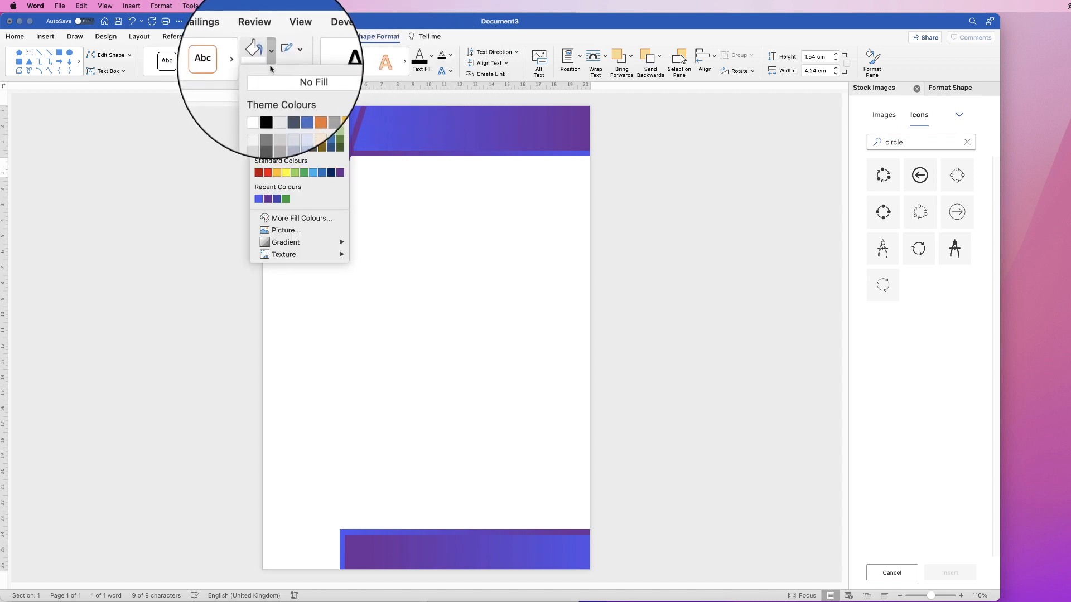
pyautogui.click(270, 77)
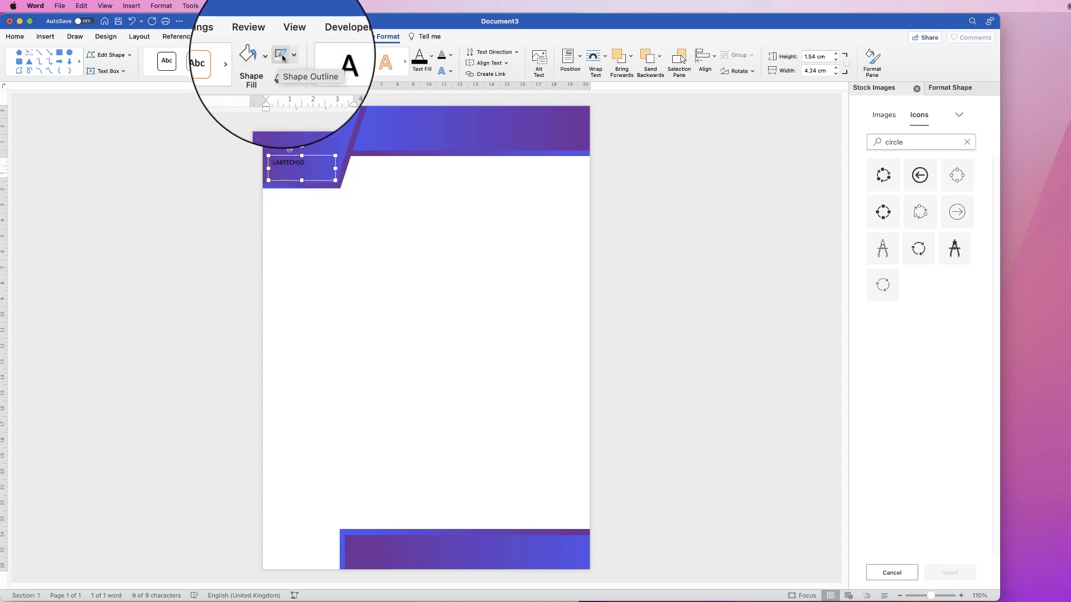
pyautogui.click(290, 57)
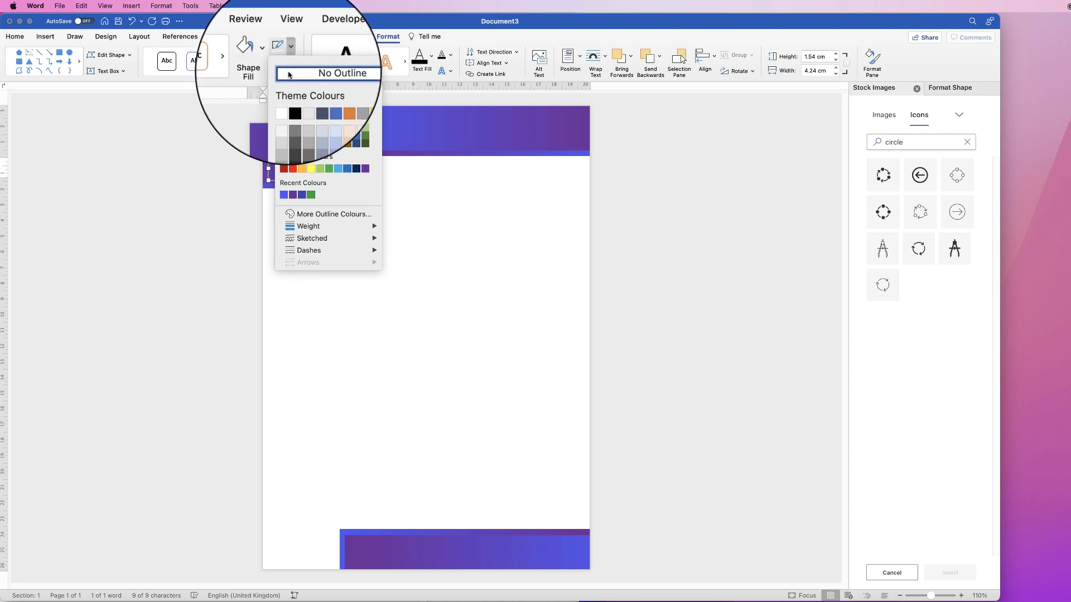
pyautogui.click(290, 73)
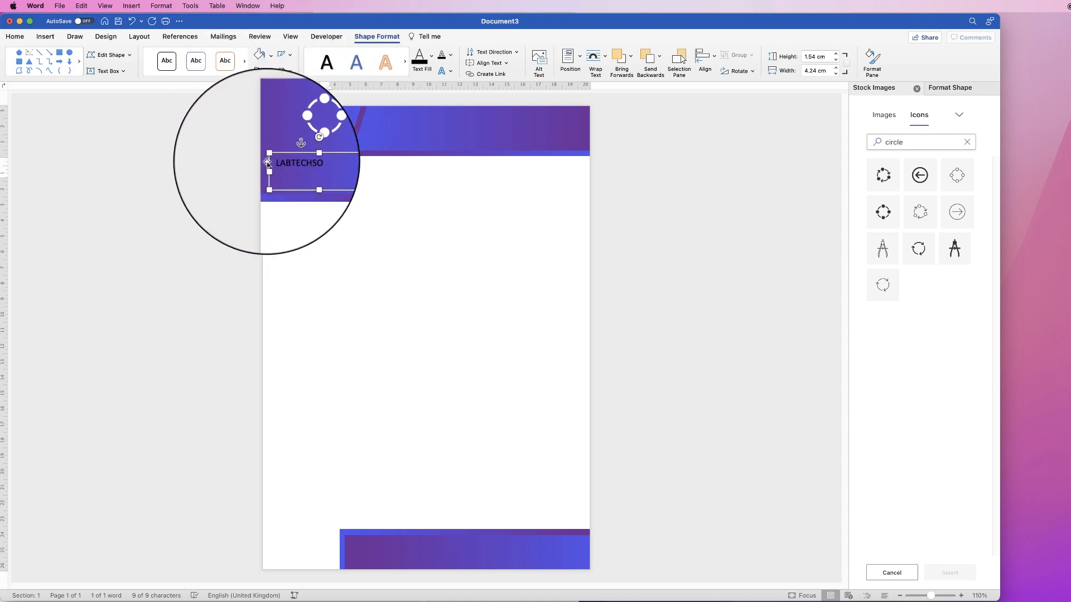
# Colour the LABTECHSO text white and set its font to Elgethy Upper
pyautogui.click(15, 37)
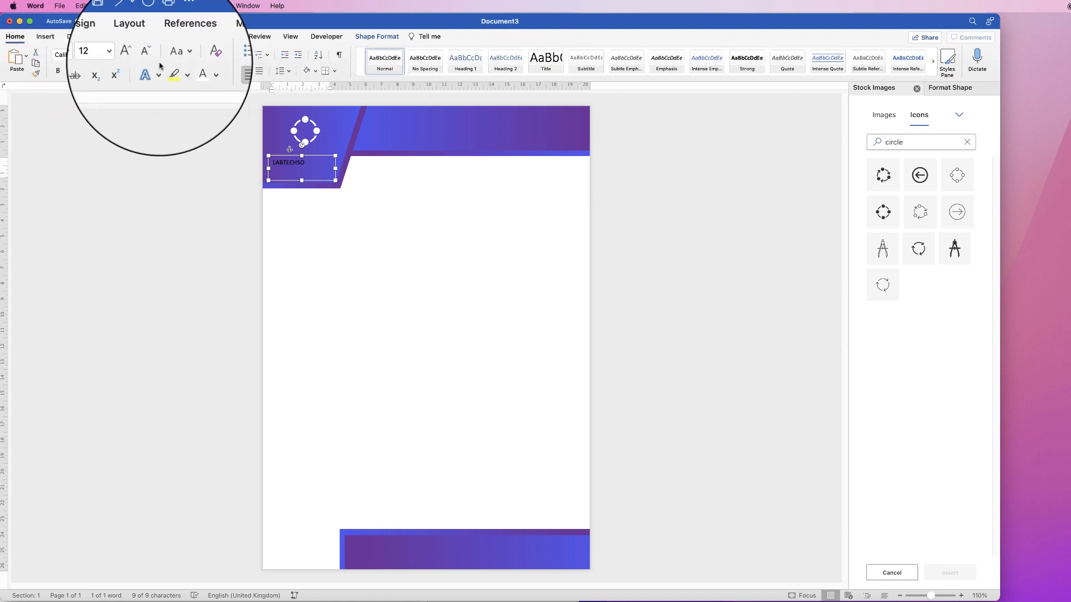
pyautogui.click(193, 71)
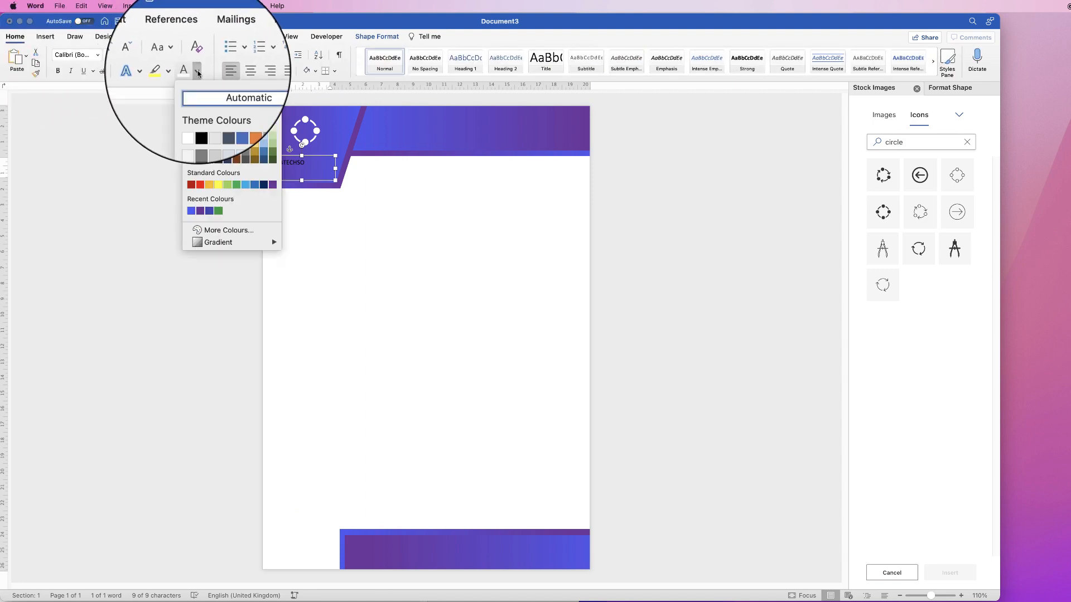
pyautogui.click(196, 92)
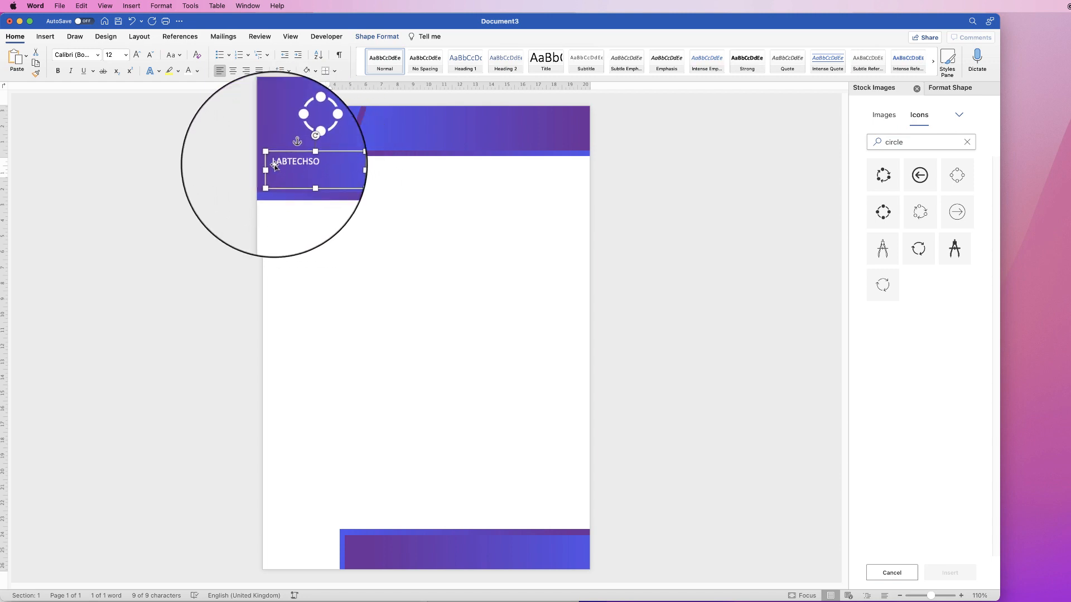
pyautogui.click(99, 55)
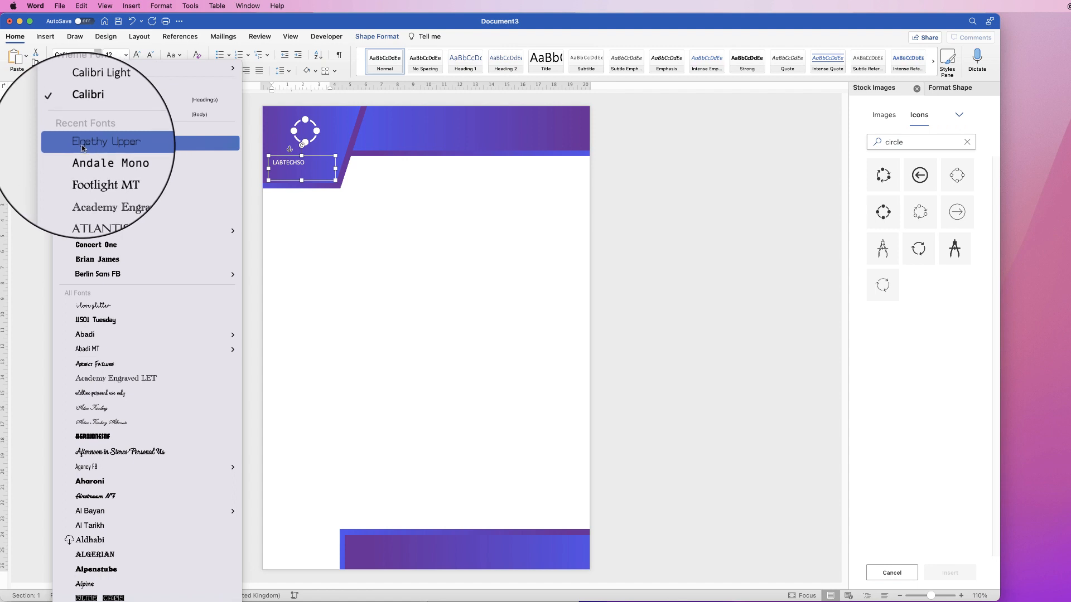
pyautogui.click(92, 149)
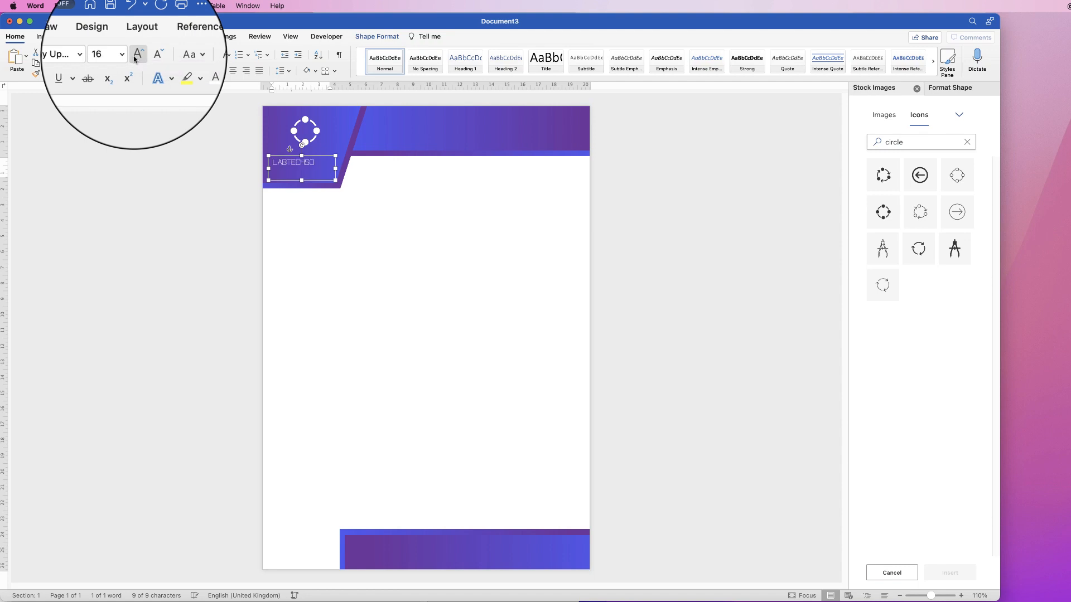
# Set the LABTECHSO text to bold at font size 20 and centre it within its text box
pyautogui.click(135, 58)
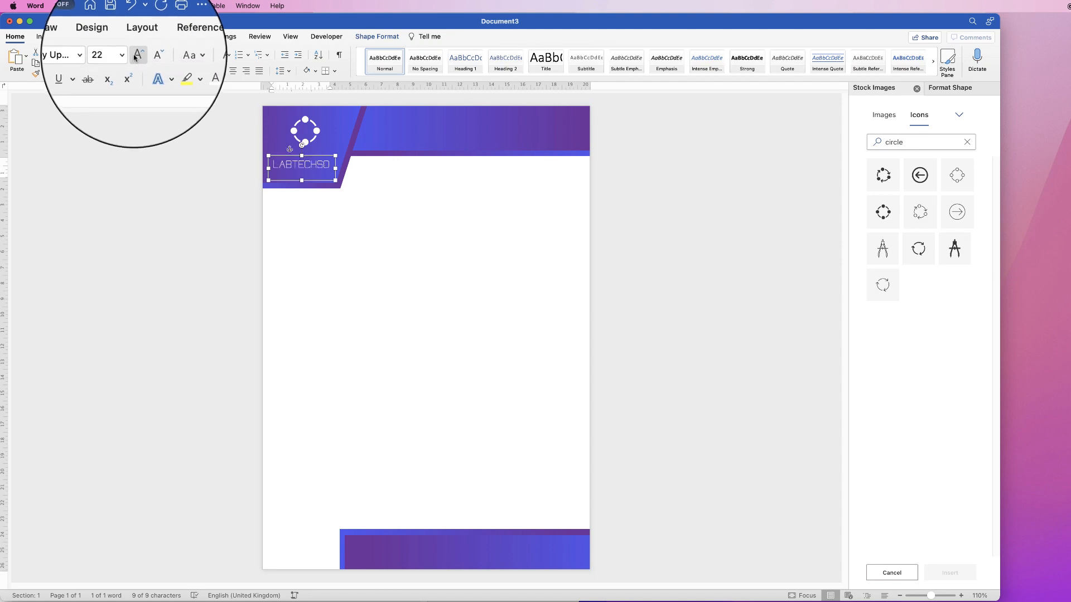
pyautogui.click(60, 73)
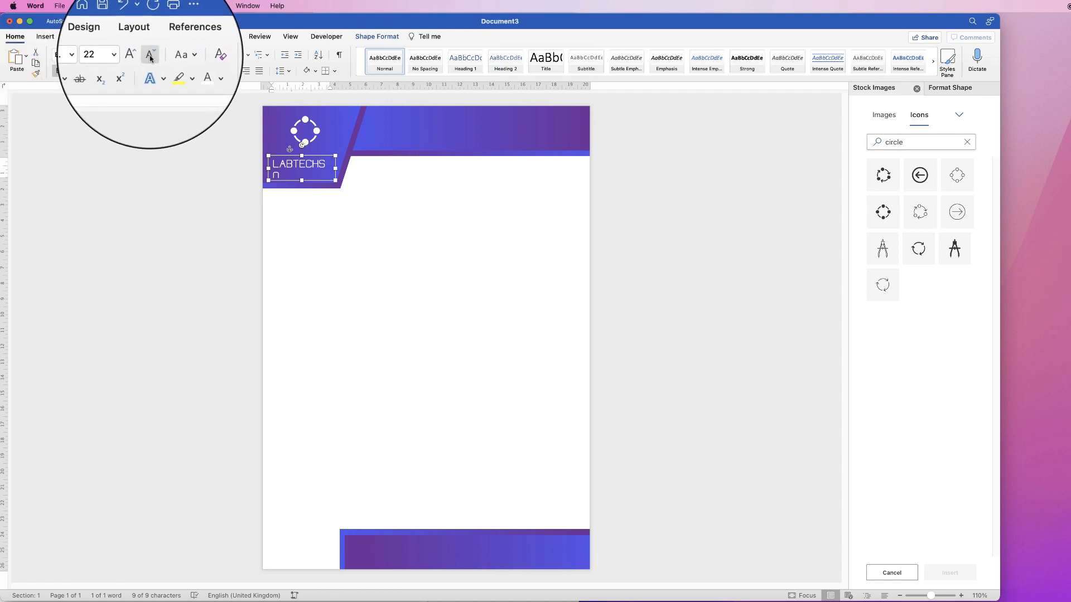
pyautogui.click(149, 58)
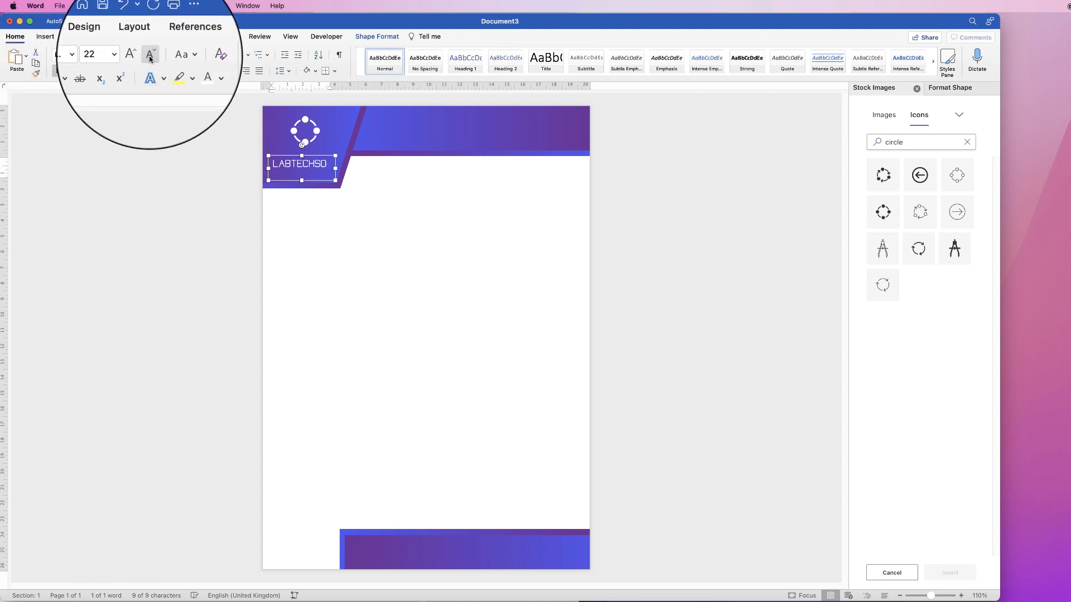
pyautogui.click(149, 58)
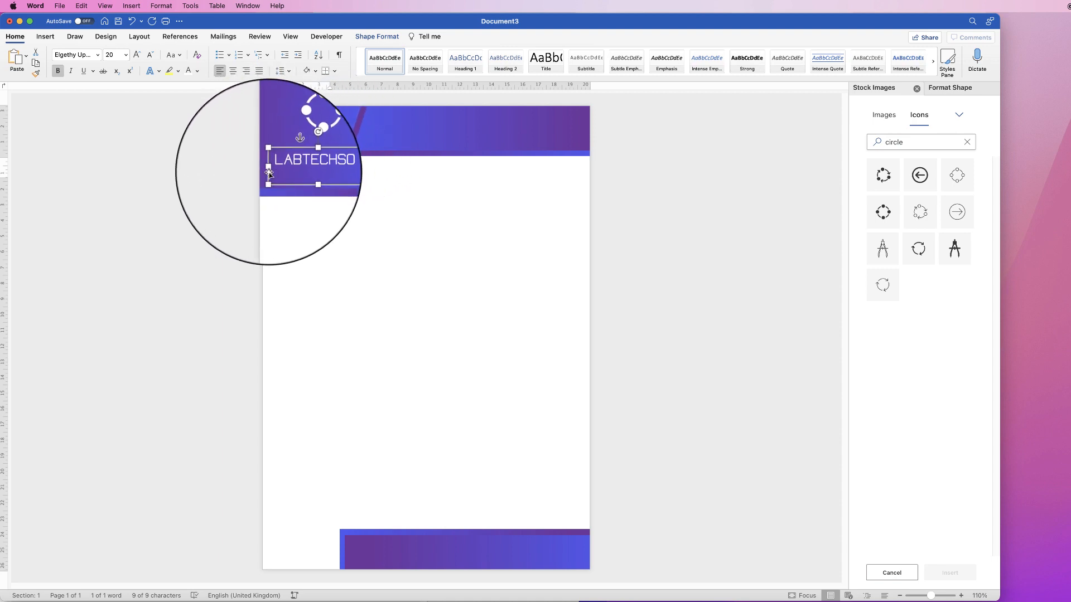
pyautogui.click(234, 72)
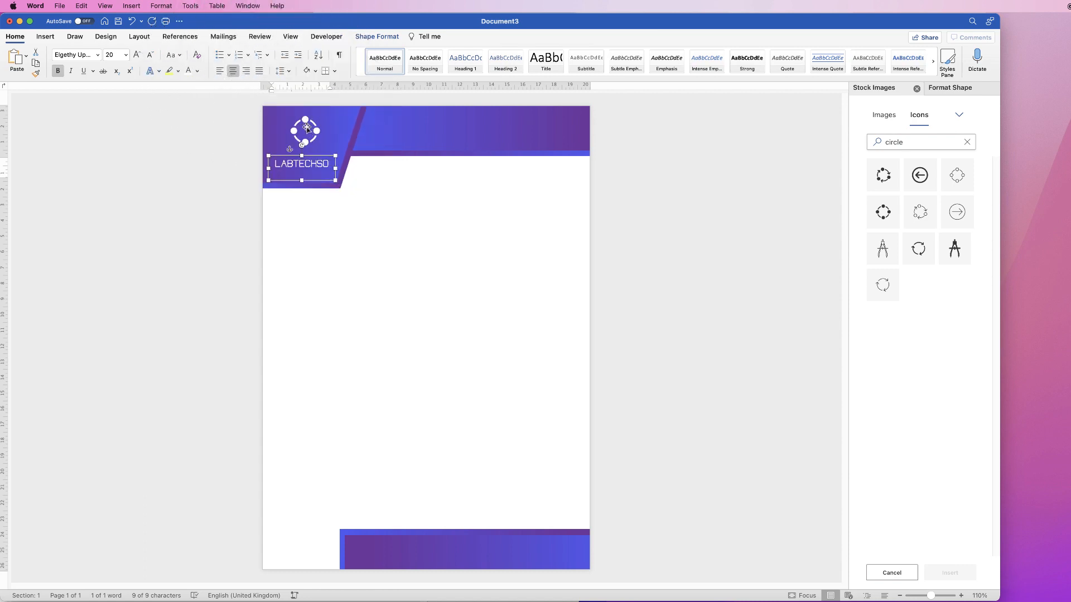
# Align the ring icon centrally with the LABTECHSO text box and move the icon slightly closer to the text
pyautogui.keyDown('shift'); pyautogui.click(305, 121); pyautogui.keyUp('shift')
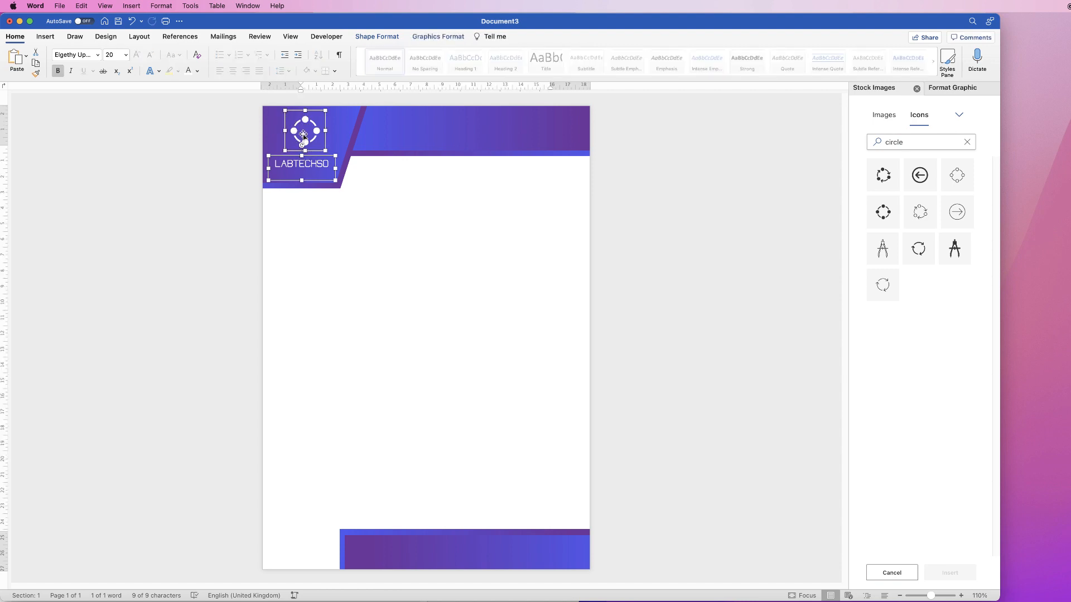
pyautogui.click(394, 40)
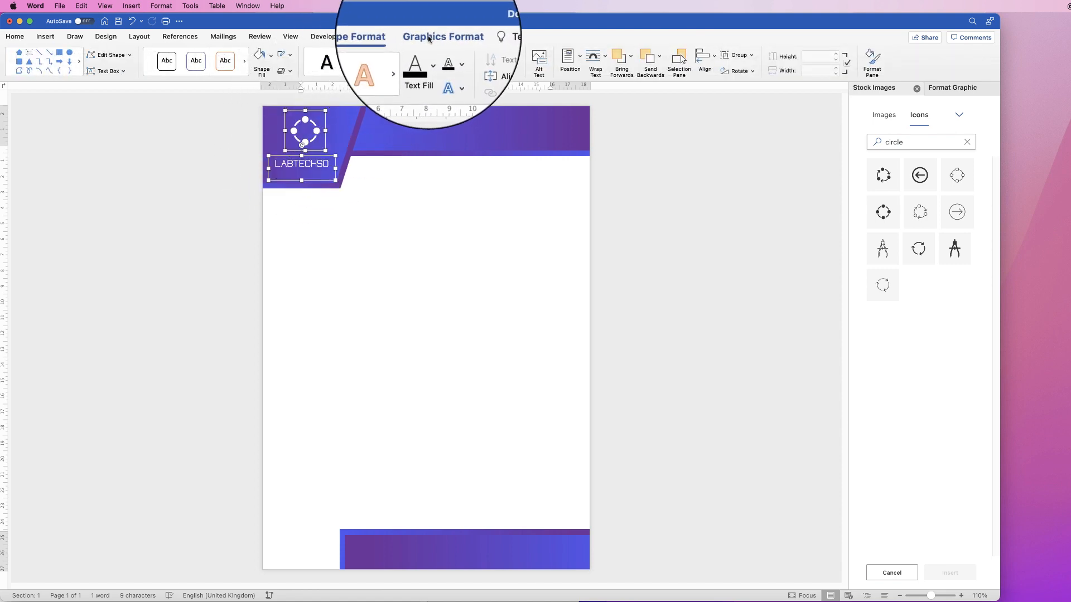
pyautogui.click(706, 58)
pyautogui.click(720, 97)
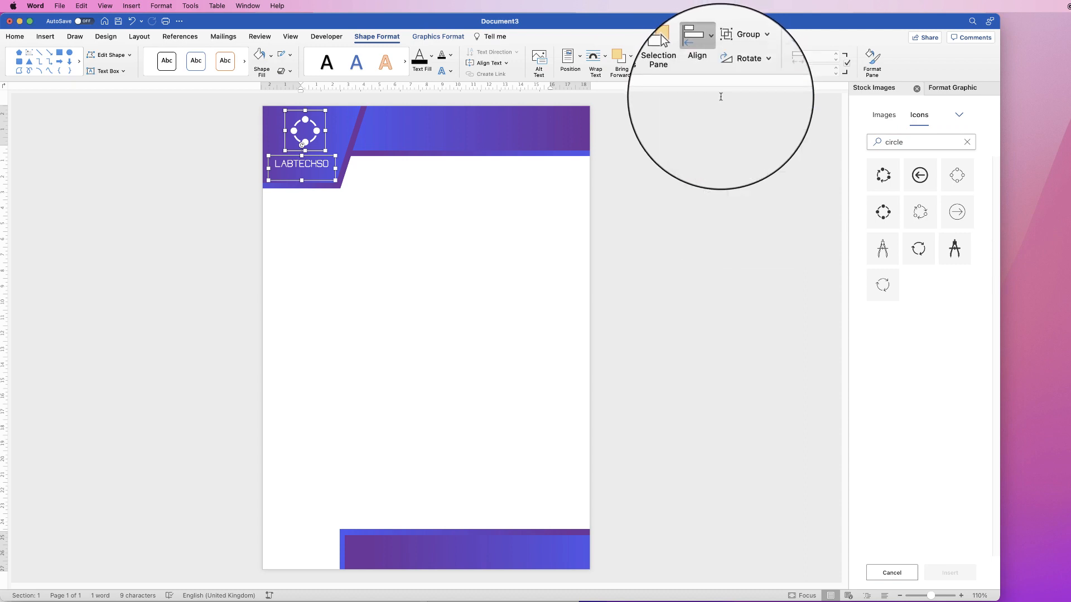
pyautogui.click(400, 196)
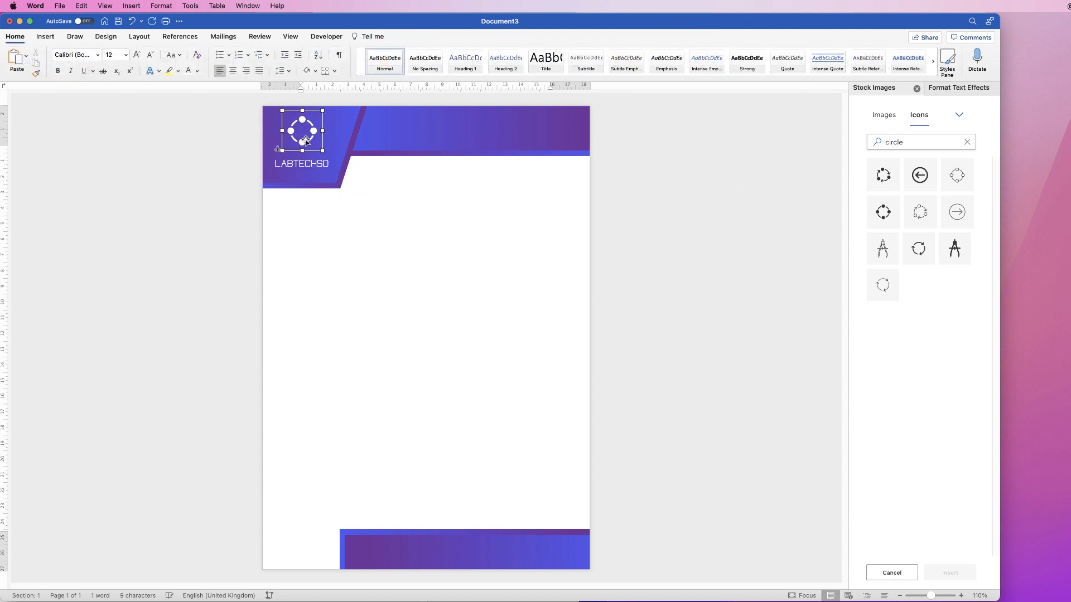
pyautogui.moveTo(308, 144); pyautogui.dragTo(310, 146)
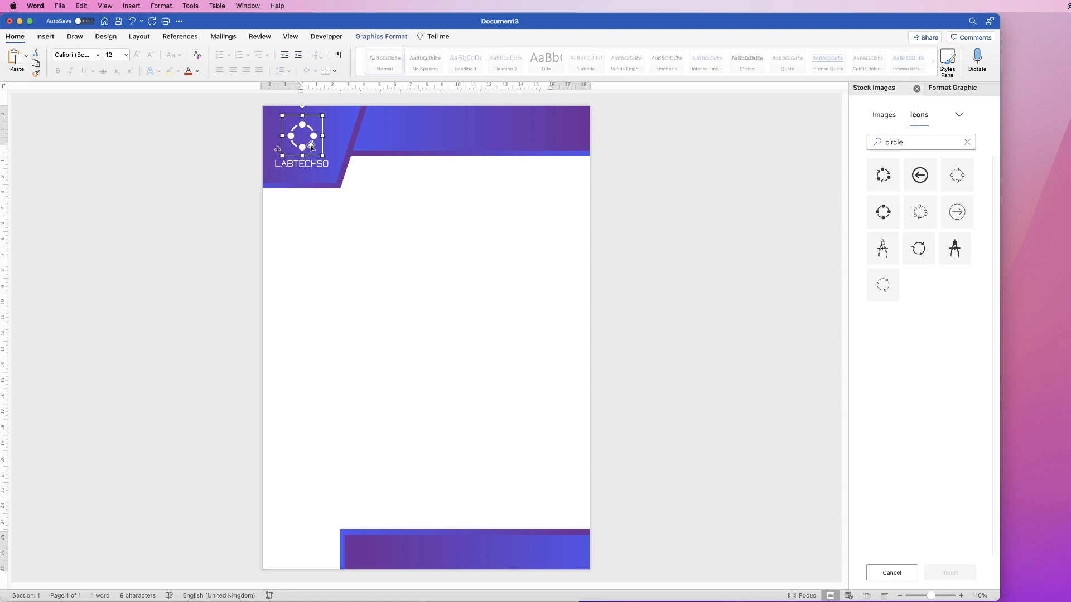
pyautogui.click(403, 218)
# Group the ring icon and the LABTECHSO text box into one logo object
pyautogui.click(312, 137)
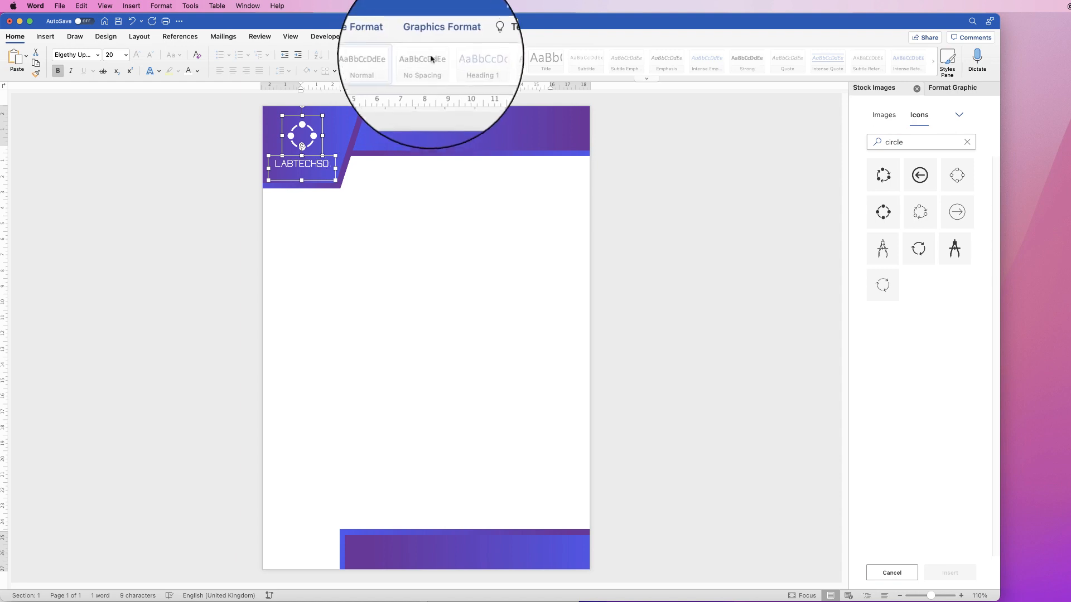
pyautogui.click(381, 36)
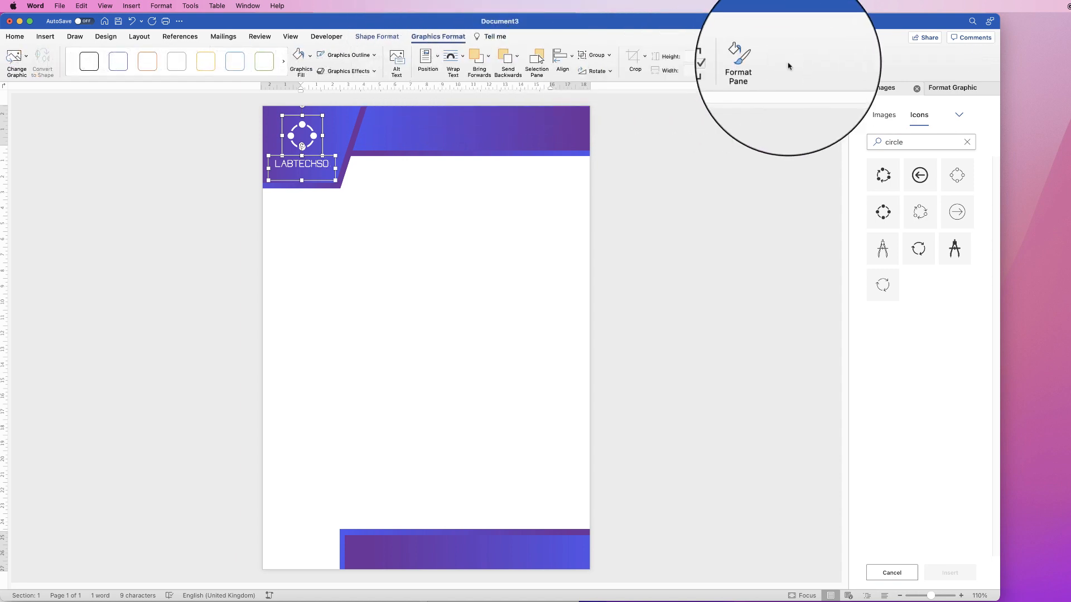
pyautogui.click(600, 55)
pyautogui.click(610, 74)
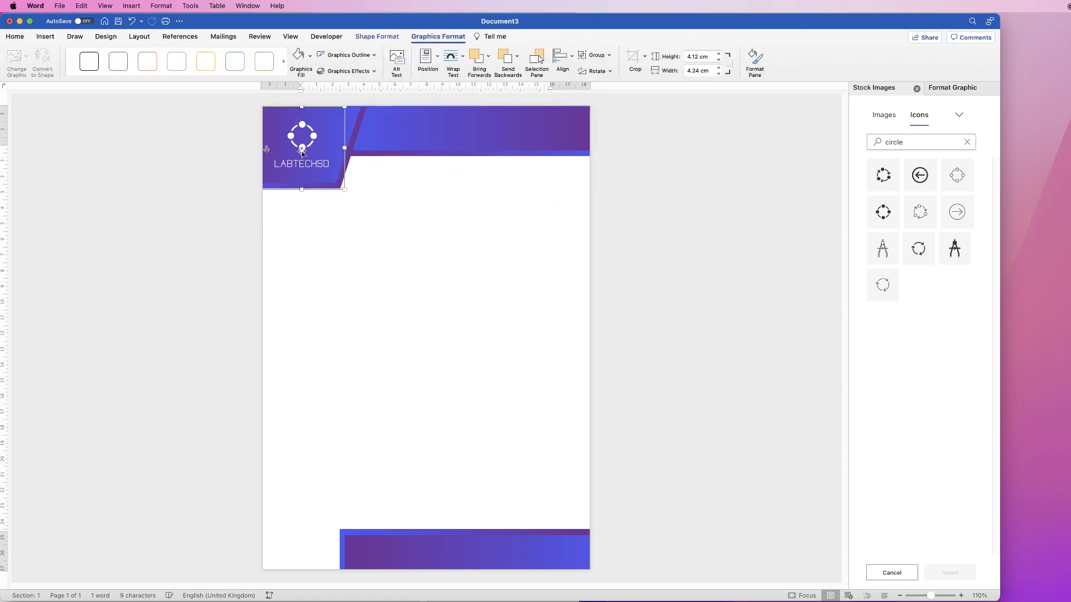
# Nudge the grouped logo so it sits centred inside the pentagon corner
pyautogui.moveTo(302, 146)
pyautogui.mouseDown()
pyautogui.moveTo(318, 156)
pyautogui.moveTo(294, 151)
pyautogui.moveTo(307, 151)
pyautogui.mouseUp()
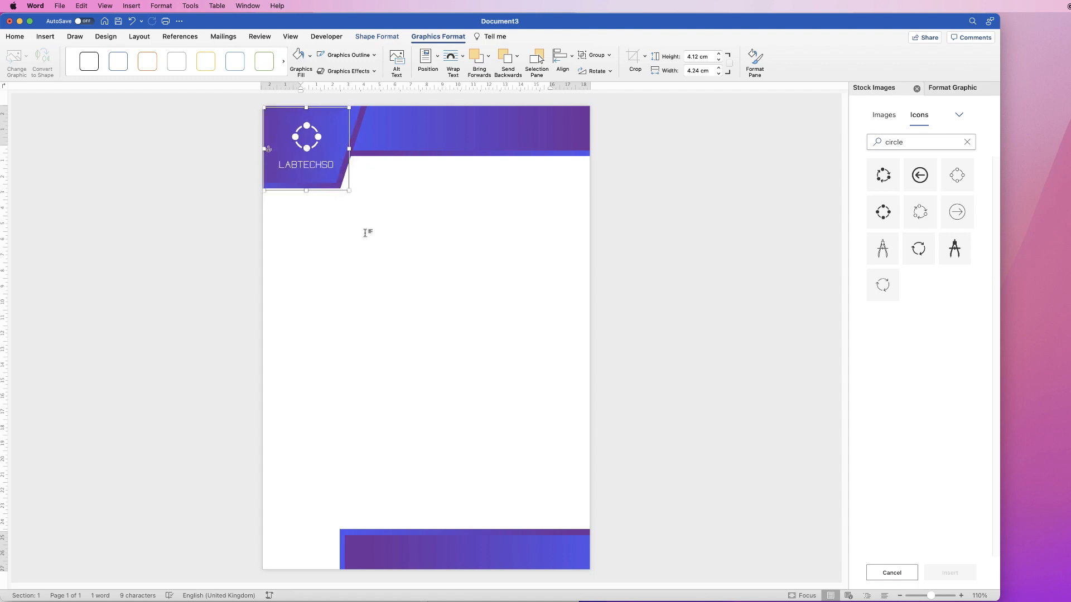
pyautogui.press('Left')
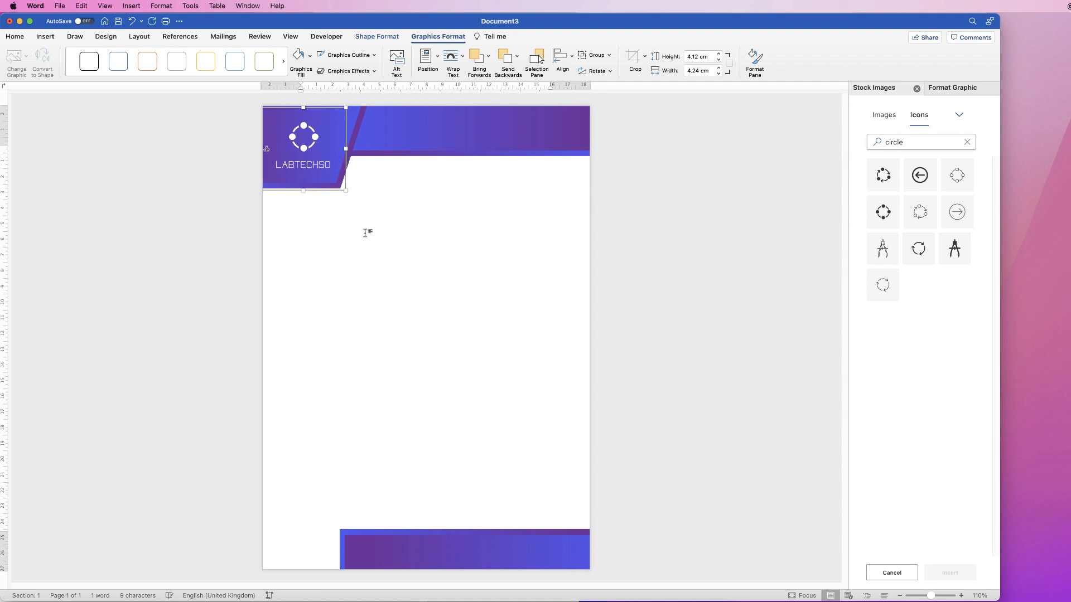
pyautogui.press('Up')
pyautogui.click(366, 233)
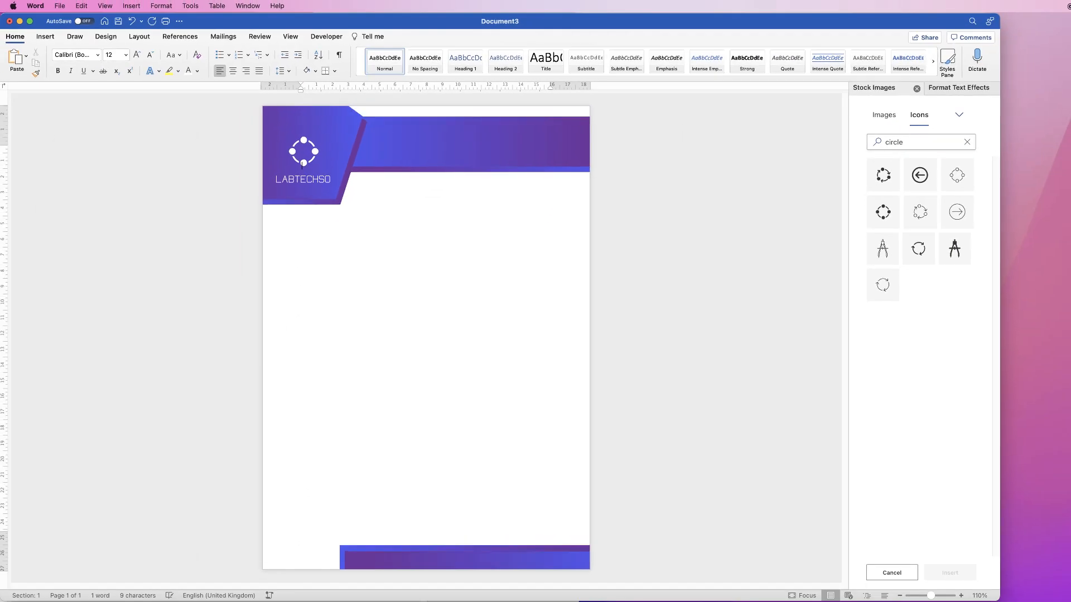
pyautogui.press('Return')
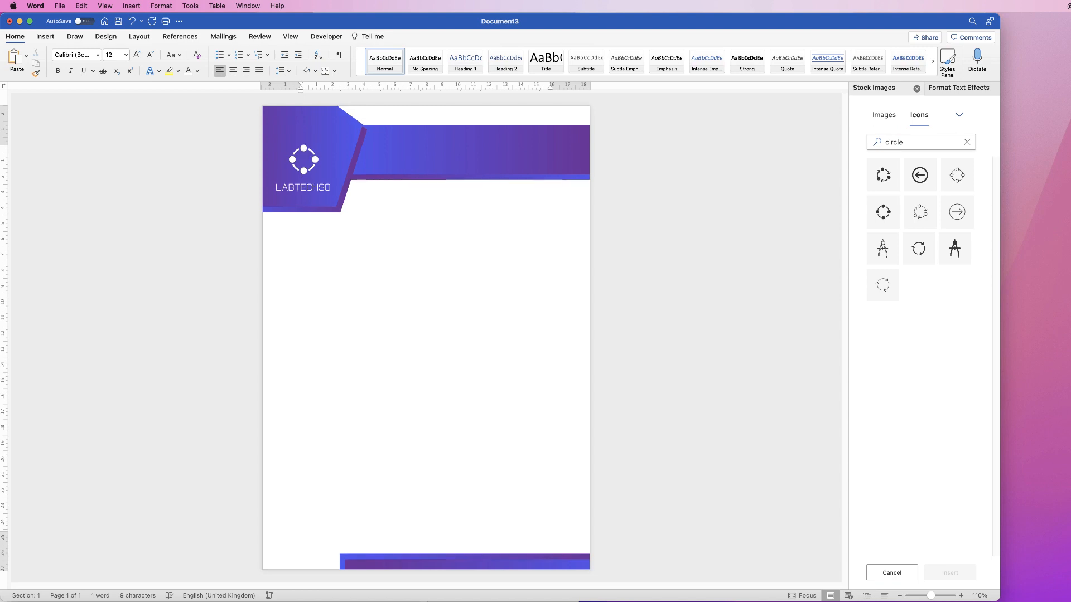
pyautogui.press('super+z')
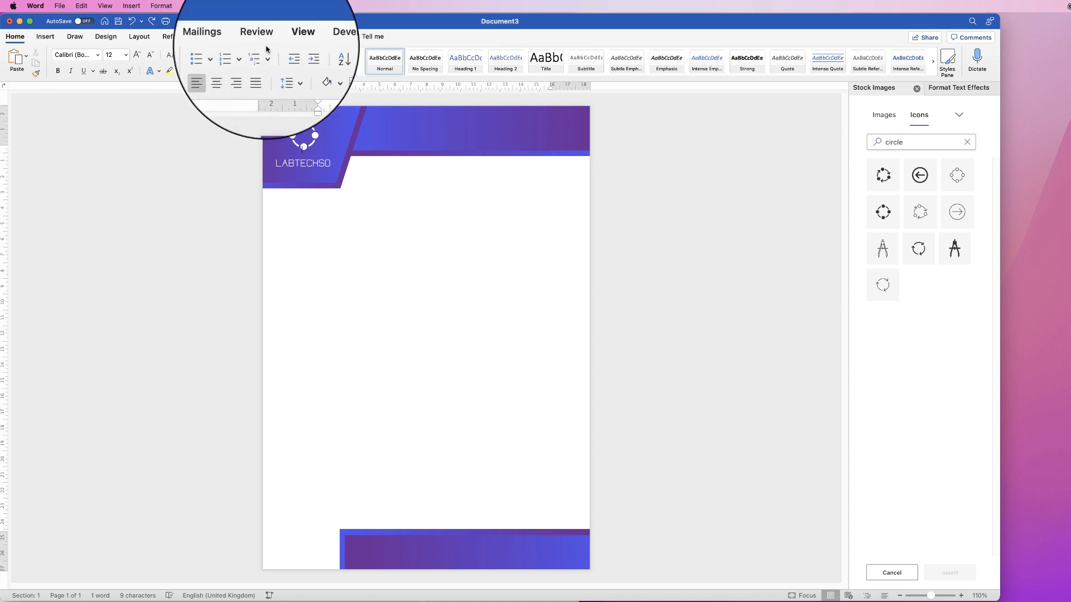
# Increase the page's top margin so the body text starts below the logo text
pyautogui.click(290, 36)
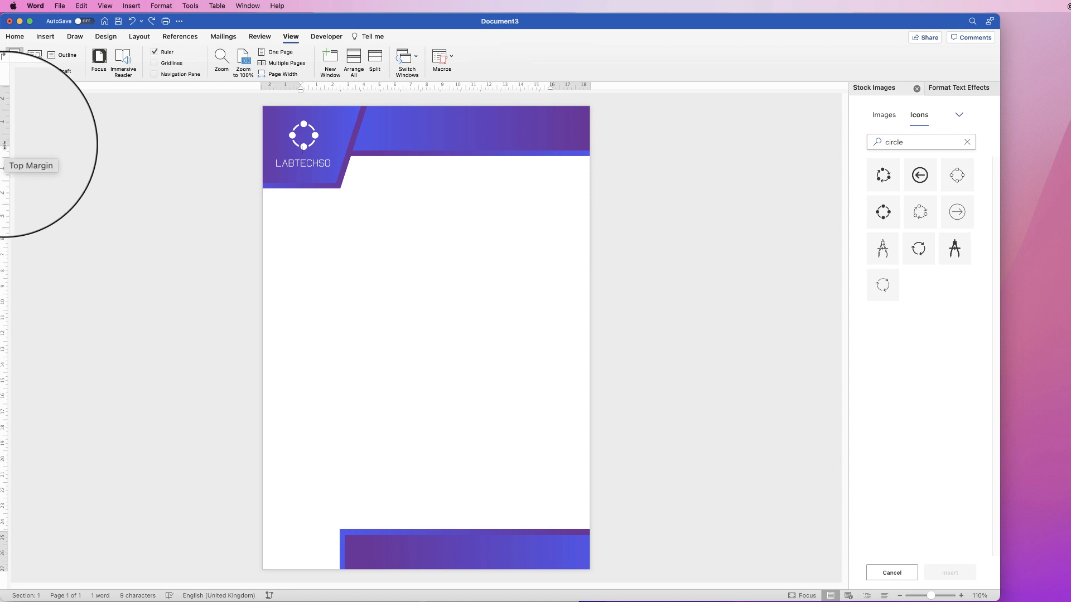
pyautogui.moveTo(5, 145); pyautogui.dragTo(4, 145)
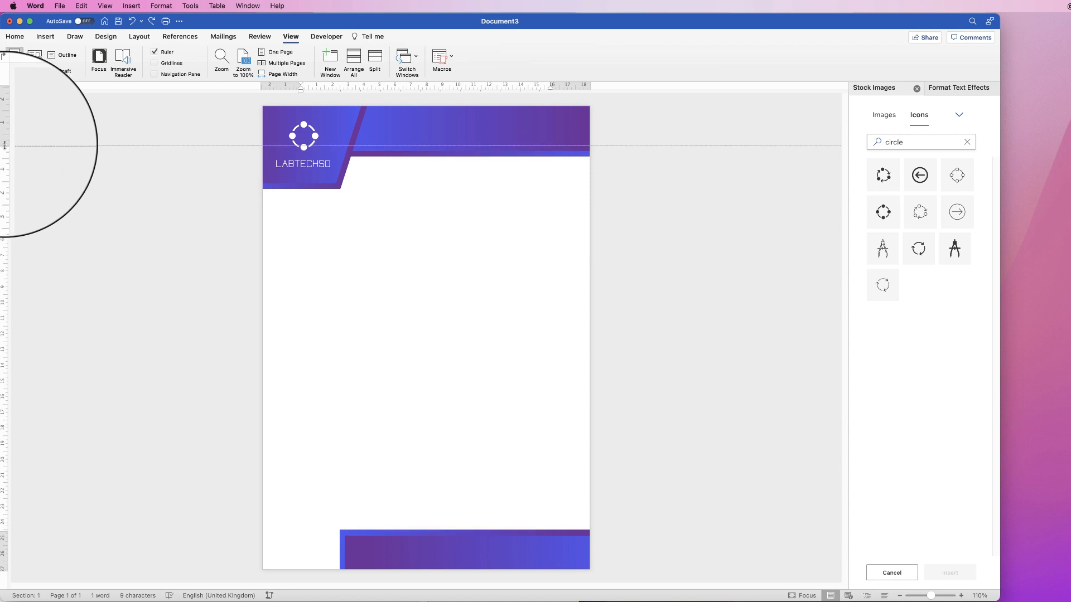
pyautogui.moveTo(5, 147)
pyautogui.mouseDown()
pyautogui.moveTo(4, 179)
pyautogui.moveTo(15, 179)
pyautogui.mouseUp()
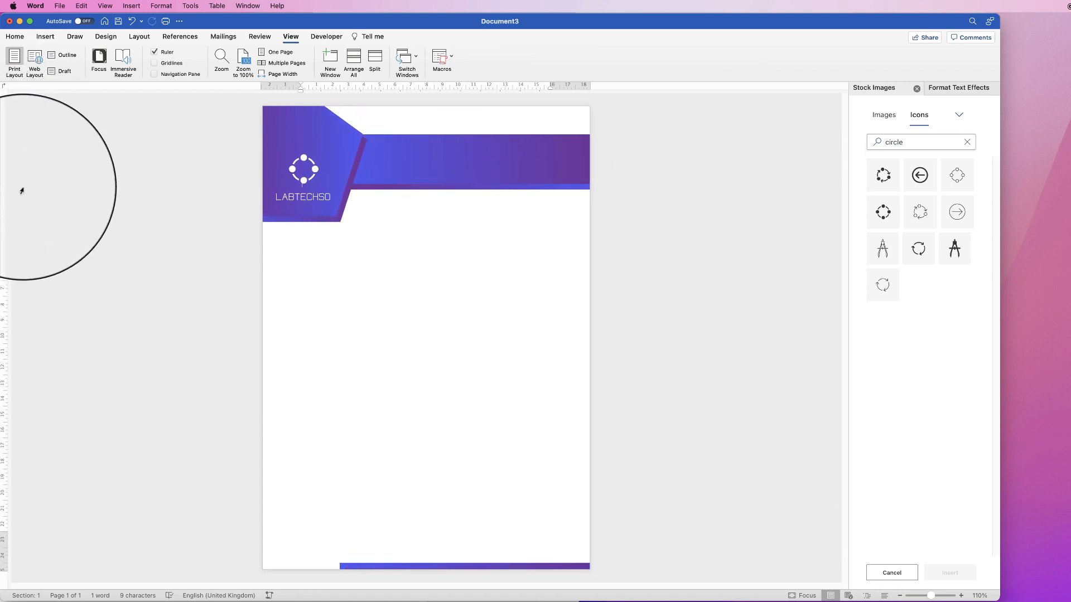
# Select the header banner, logo, pentagon and footer together and move them up until header and footer meet the page edges
pyautogui.click(418, 169)
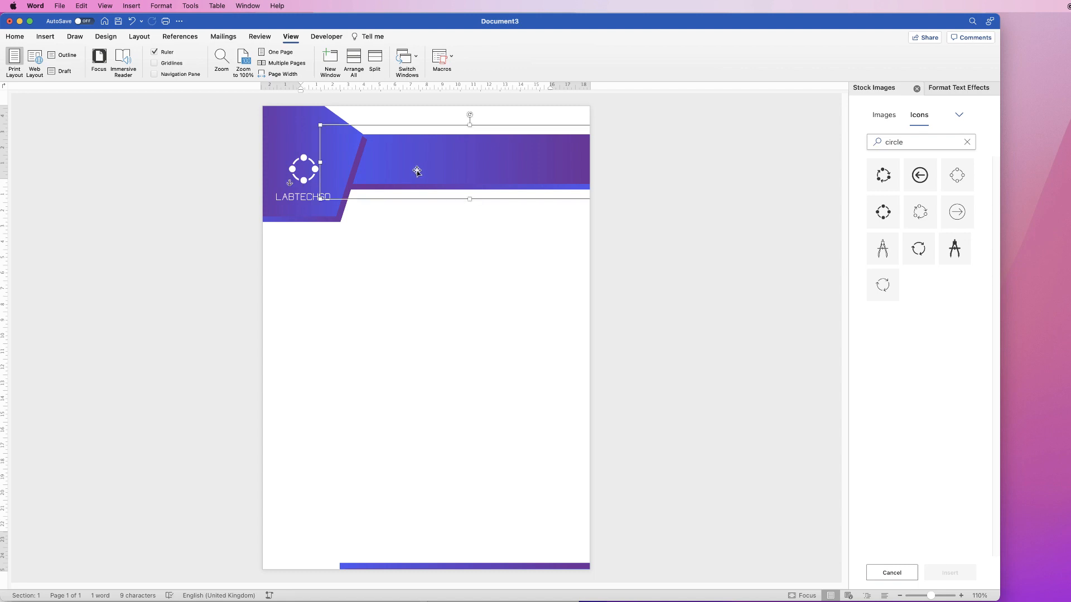
pyautogui.keyDown('shift'); pyautogui.click(326, 215); pyautogui.keyUp('shift')
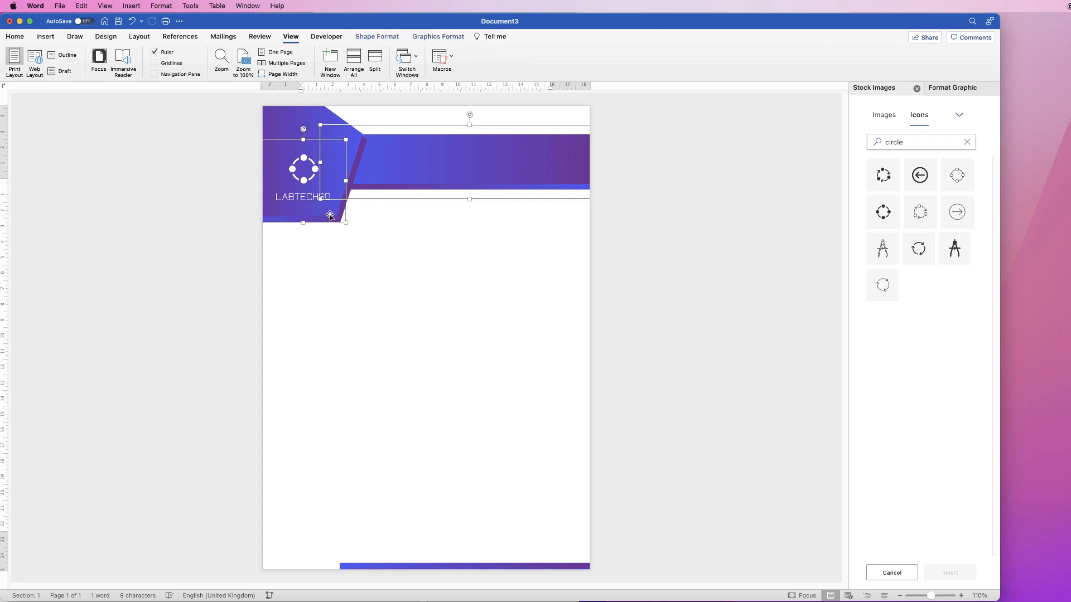
pyautogui.keyDown('shift'); pyautogui.click(356, 162); pyautogui.keyUp('shift')
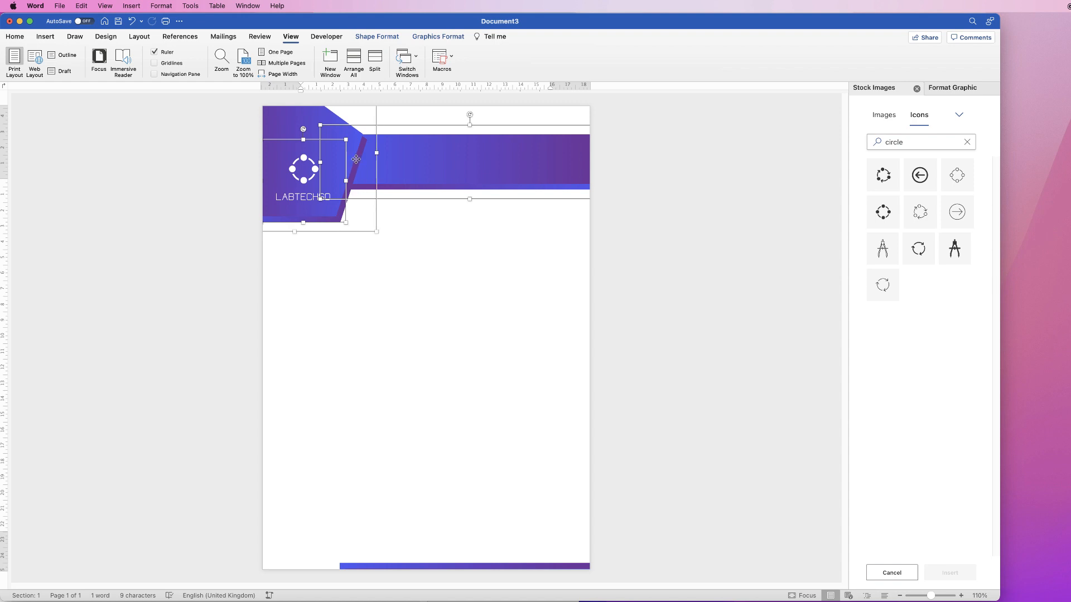
pyautogui.keyDown('shift'); pyautogui.click(447, 566); pyautogui.keyUp('shift')
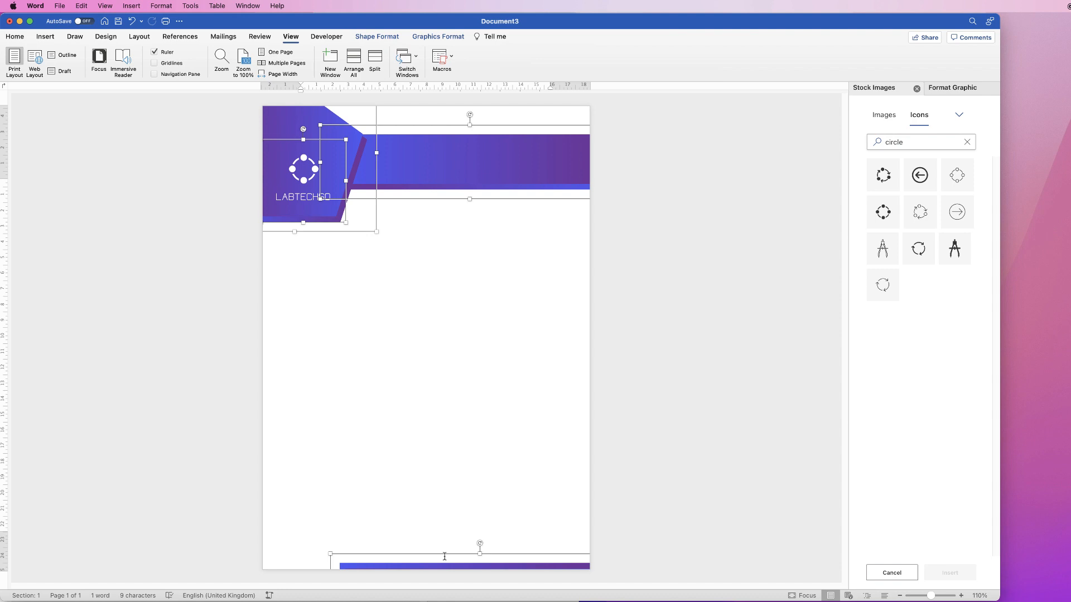
pyautogui.press('Up')
pyautogui.press('Up')
pyautogui.press('Up')
pyautogui.press('Up')
pyautogui.press('Up')
pyautogui.press('Up')
pyautogui.press('Up')
pyautogui.press('Up')
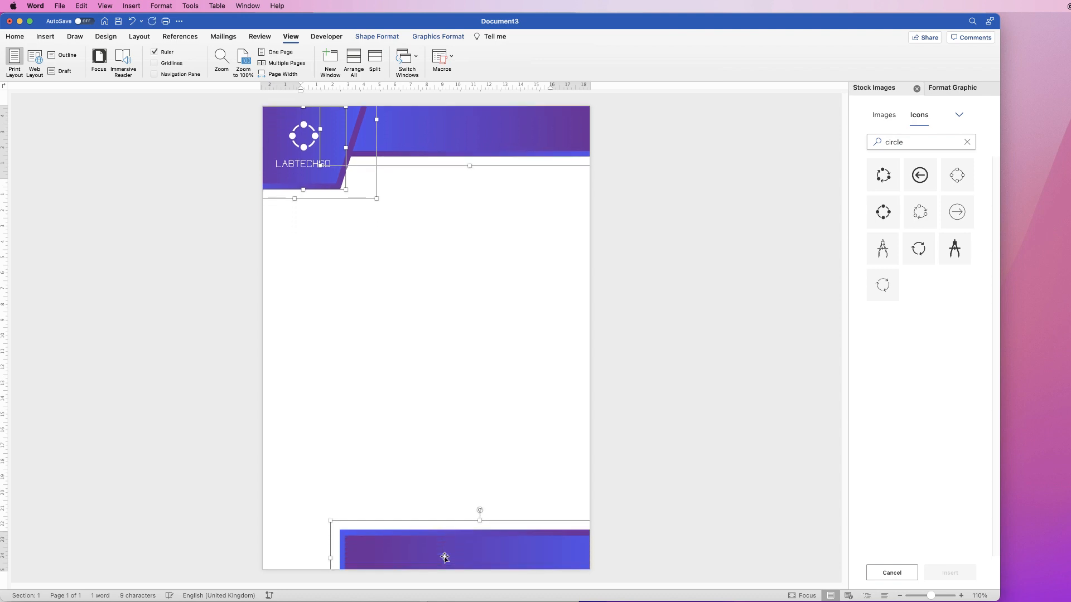
pyautogui.press('Up')
pyautogui.press('Up')
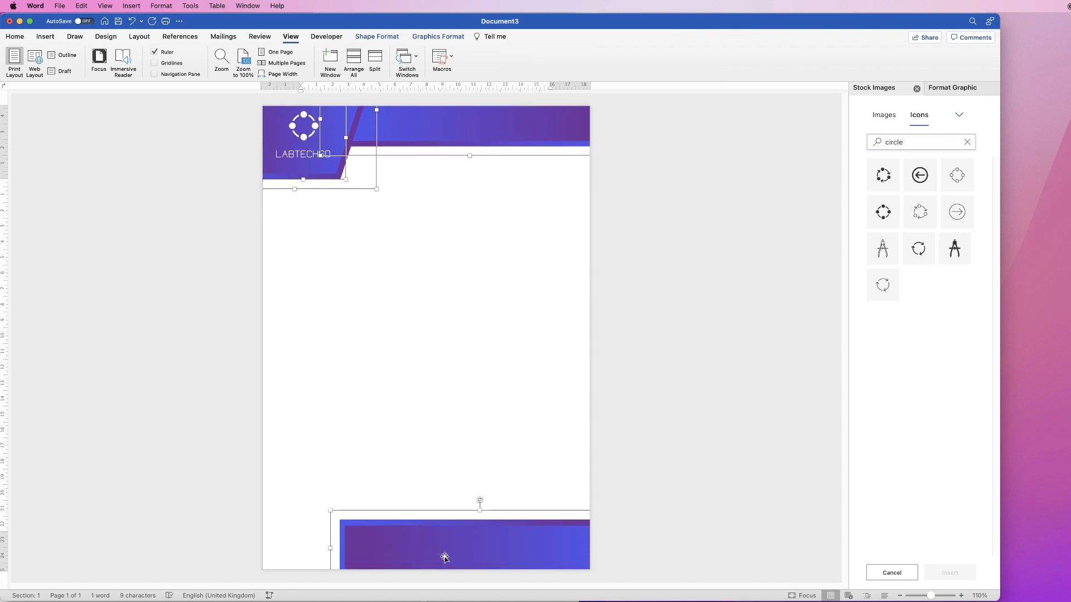
pyautogui.press('Down')
pyautogui.press('Down')
pyautogui.click(358, 256)
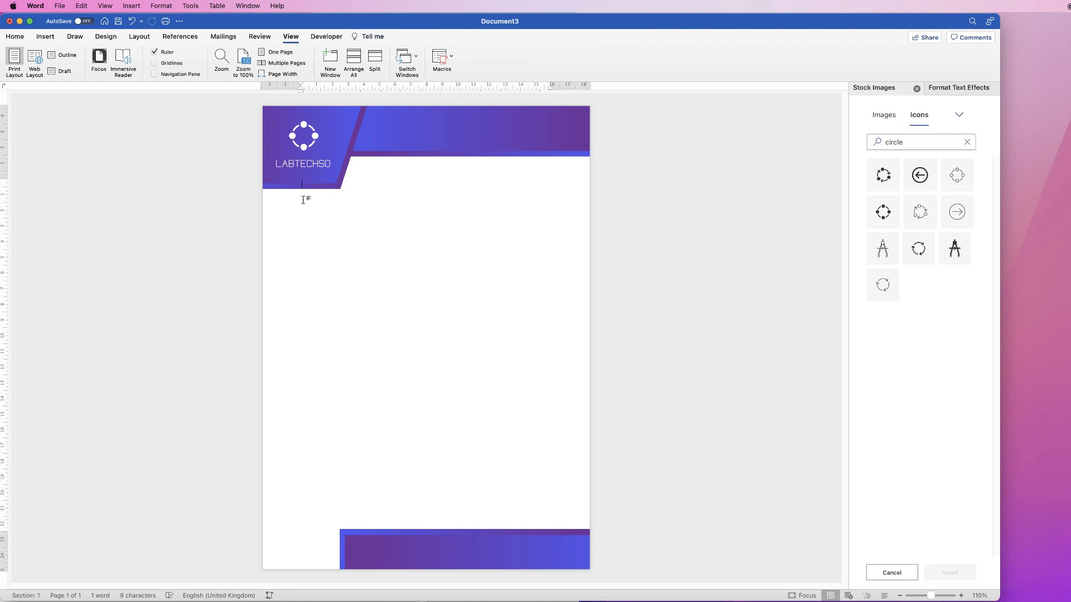
# Increase the top margin further so body text starts beneath the pentagon, and move the header, logo and footer shapes back up into place
pyautogui.moveTo(4, 179); pyautogui.dragTo(5, 207)
pyautogui.click(390, 153)
pyautogui.keyDown('shift'); pyautogui.click(323, 150); pyautogui.keyUp('shift')
pyautogui.keyDown('shift'); pyautogui.click(304, 165); pyautogui.keyUp('shift')
pyautogui.keyDown('shift'); pyautogui.click(430, 559); pyautogui.keyUp('shift')
pyautogui.press('Up')
pyautogui.press('Up')
pyautogui.press('Up')
pyautogui.press('Up')
pyautogui.press('Up')
pyautogui.press('Up')
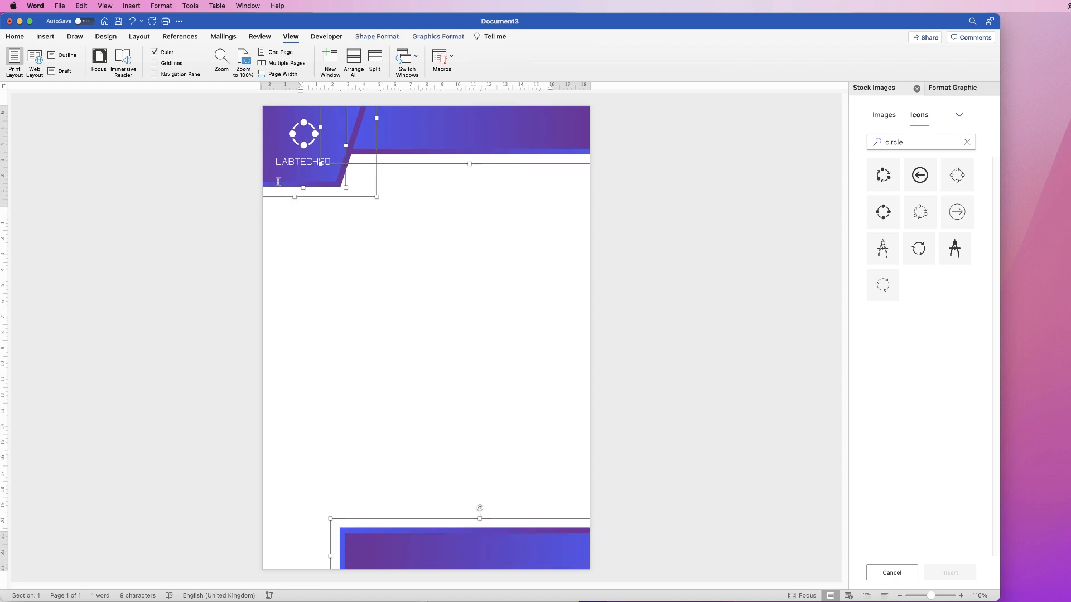
pyautogui.click(328, 223)
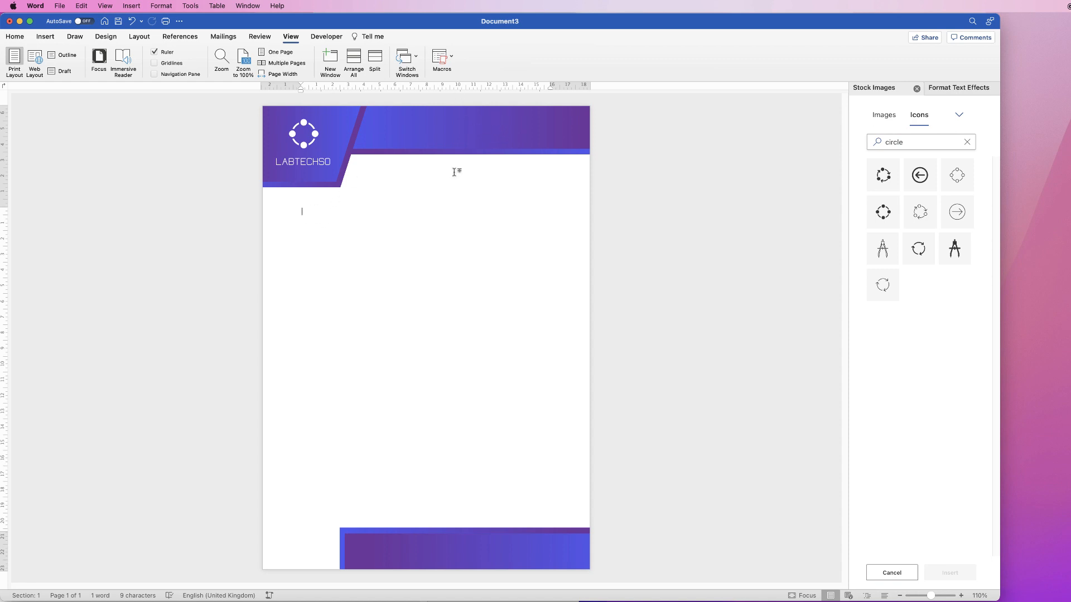
# Ungroup the gradient rectangles that make up the footer
pyautogui.click(475, 546)
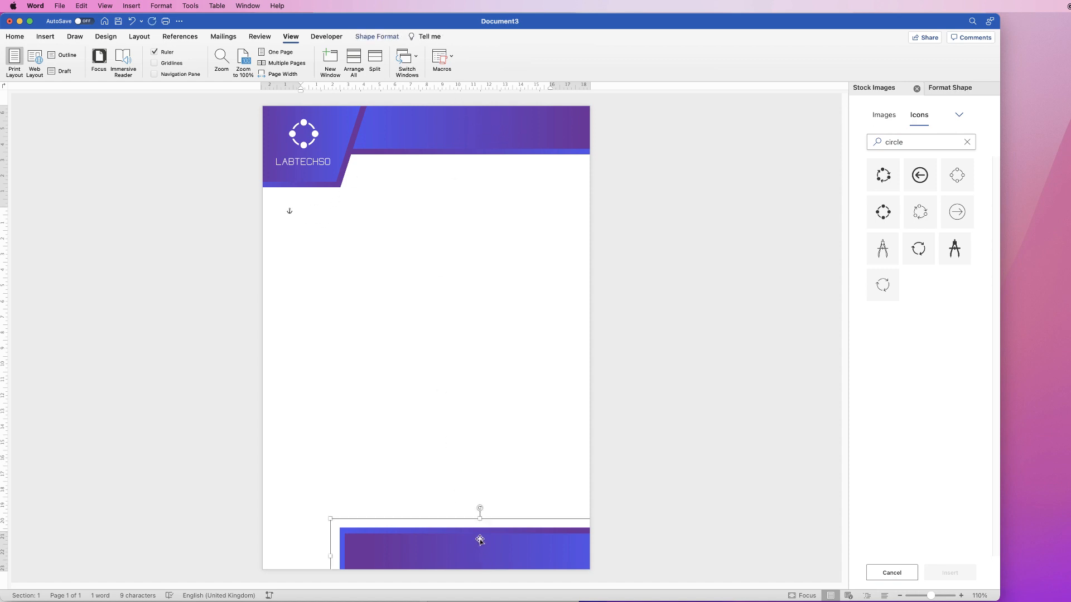
pyautogui.click(377, 36)
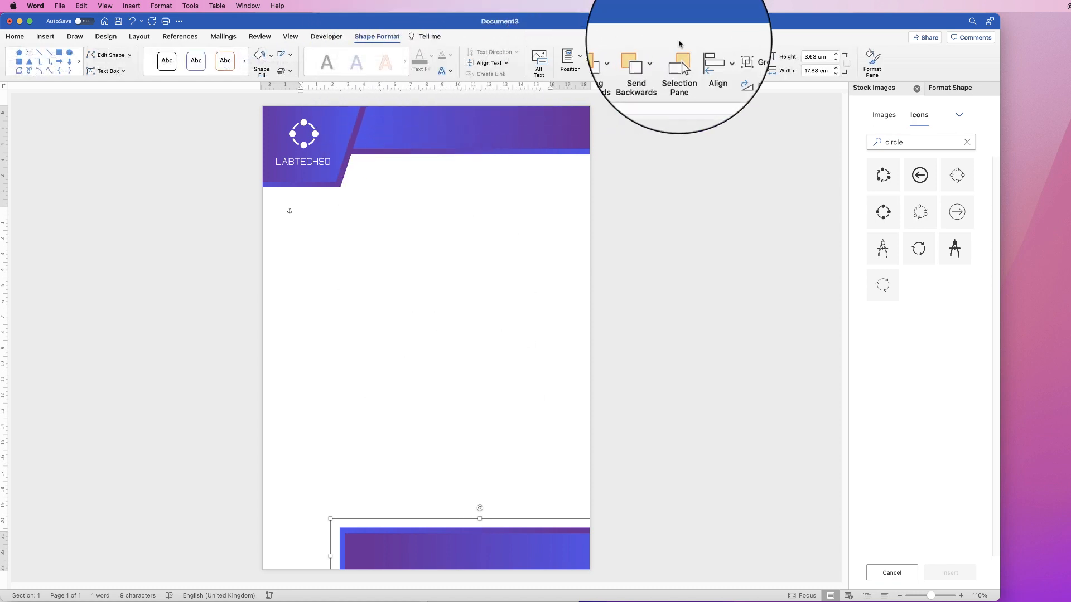
pyautogui.click(750, 56)
pyautogui.click(752, 87)
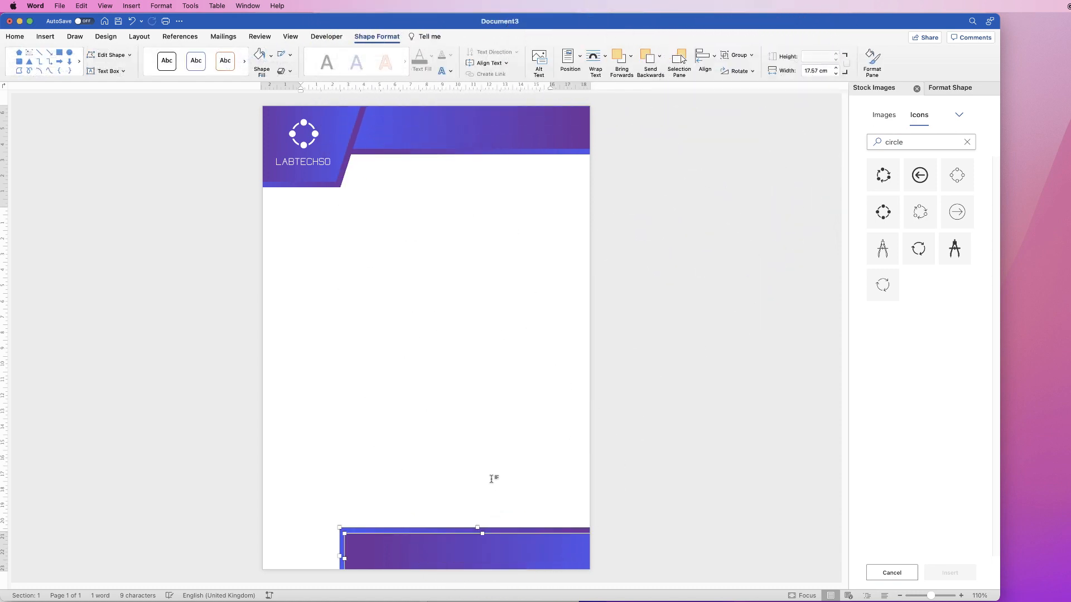
# Duplicate the front gradient rectangle of the footer and place the copy in the middle of the page
pyautogui.click(487, 552)
pyautogui.click(487, 554)
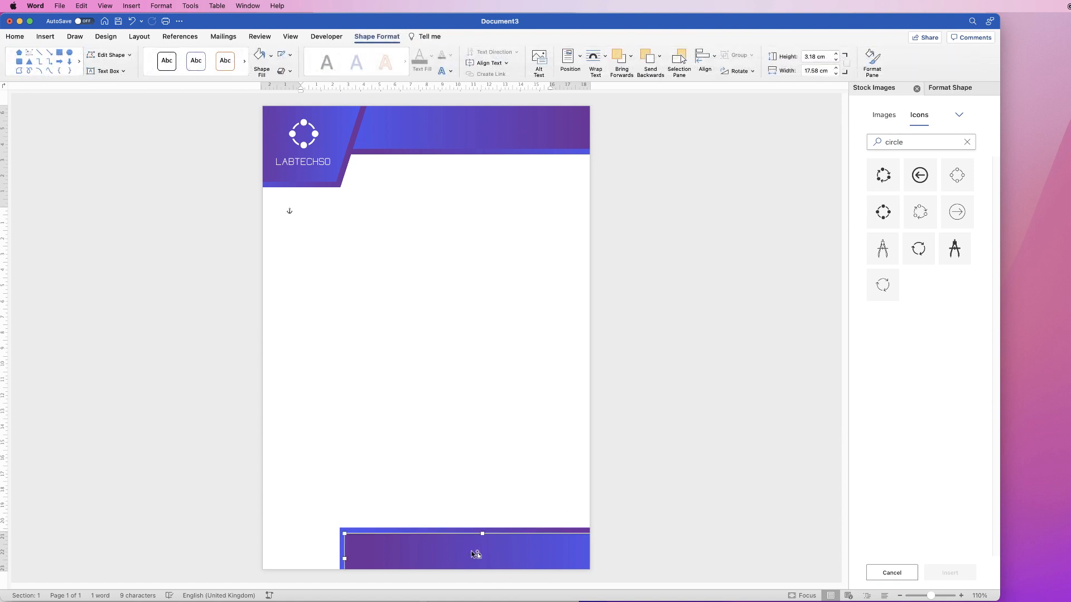
pyautogui.moveTo(473, 552); pyautogui.dragTo(464, 314)
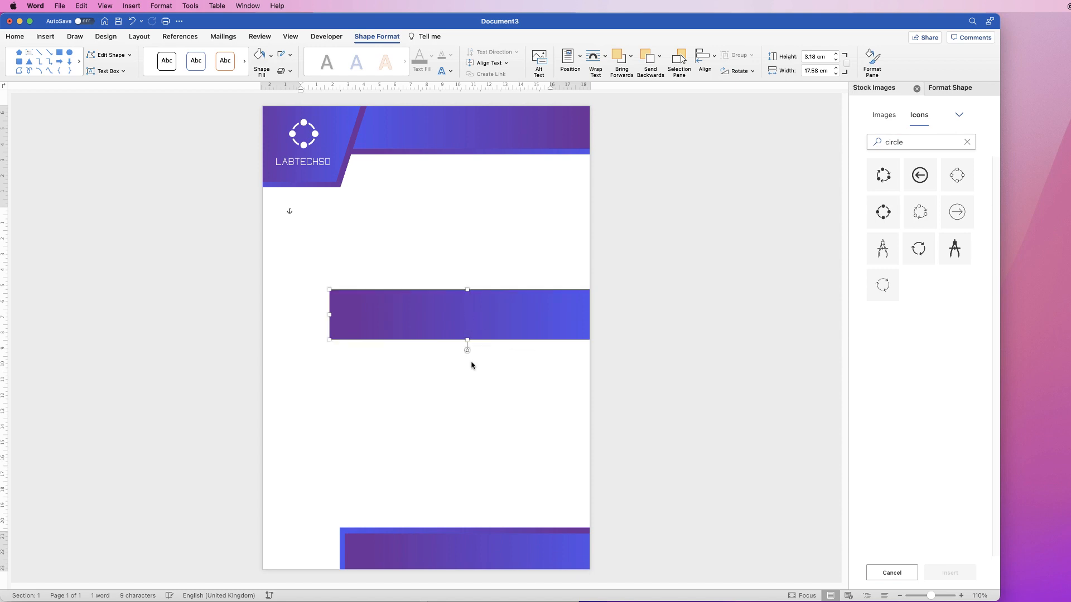
# Group the two gradient rectangles that make up the footer again
pyautogui.click(460, 538)
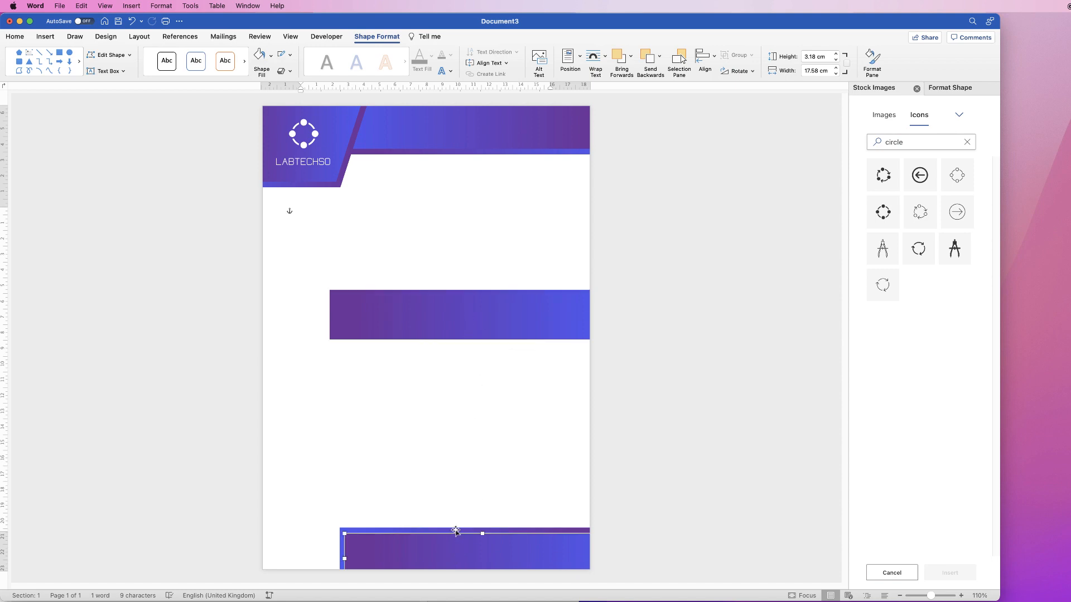
pyautogui.keyDown('shift'); pyautogui.click(454, 530); pyautogui.keyUp('shift')
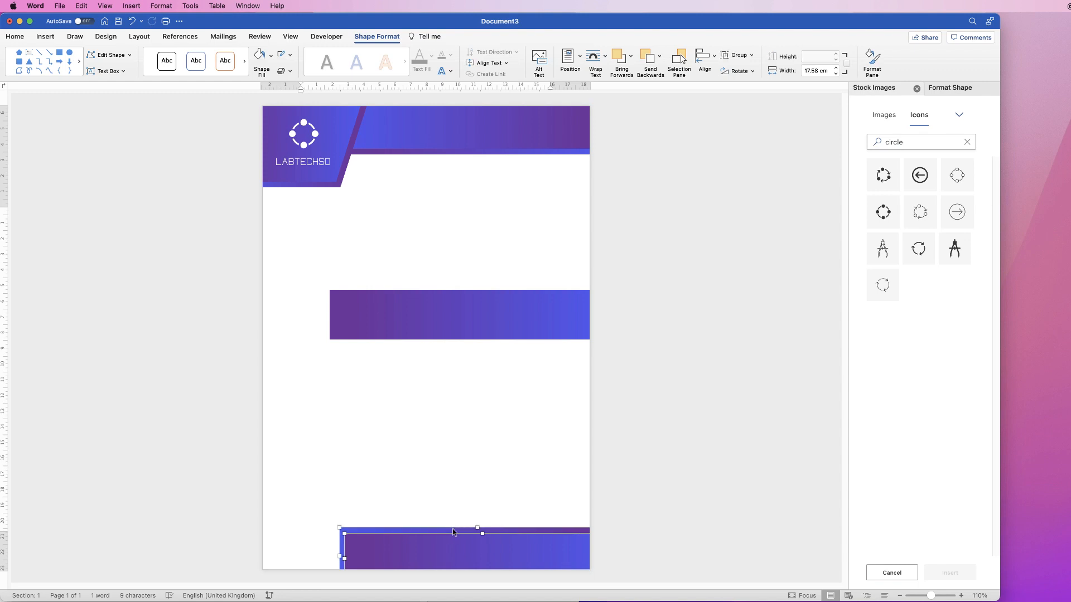
pyautogui.click(751, 55)
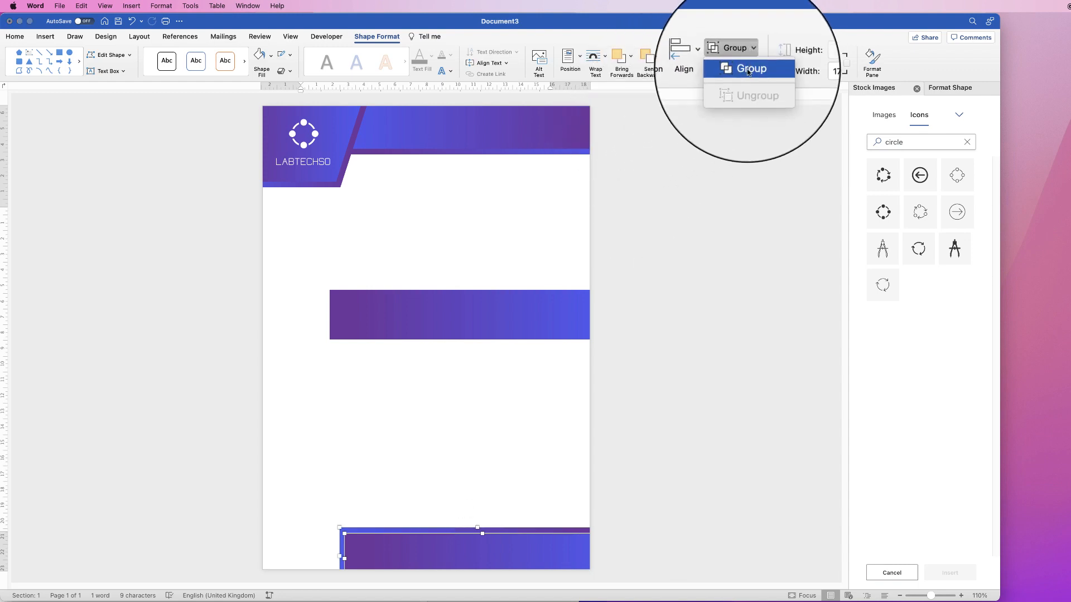
pyautogui.click(743, 75)
# Shrink the copied rectangle to a thin bar about 0.64 cm high and 11.63 cm wide, with its gradient reversed to run blue to purple
pyautogui.moveTo(460, 316); pyautogui.dragTo(426, 282)
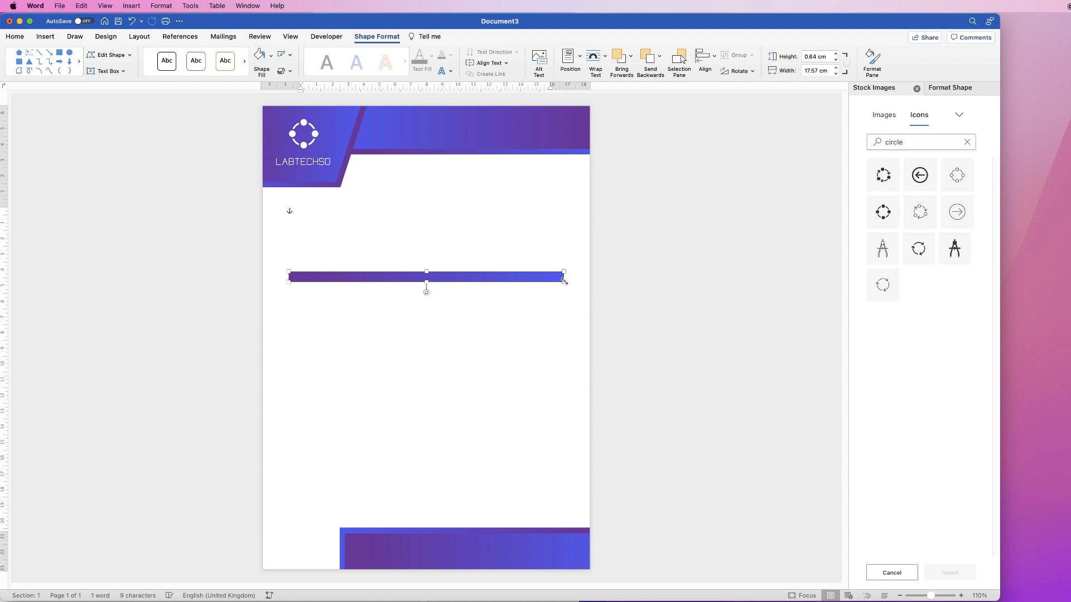
pyautogui.moveTo(564, 281); pyautogui.dragTo(471, 280)
pyautogui.moveTo(382, 282); pyautogui.dragTo(445, 296)
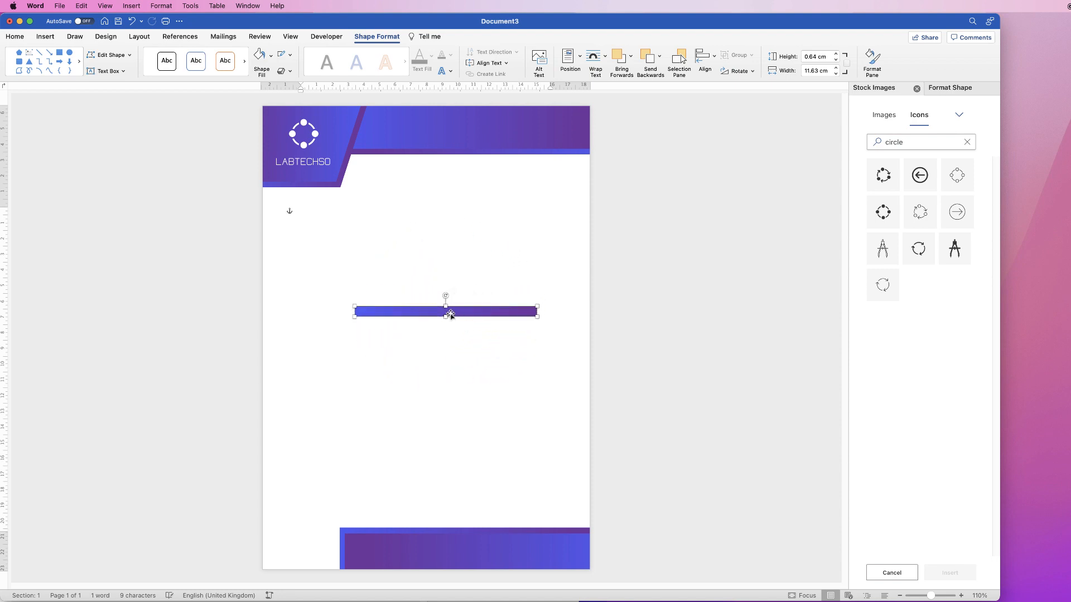
# Place the thin gradient bar and a duplicate of it, one below the other, at the right end of the header banner
pyautogui.moveTo(456, 315); pyautogui.dragTo(621, 122)
pyautogui.click(426, 315)
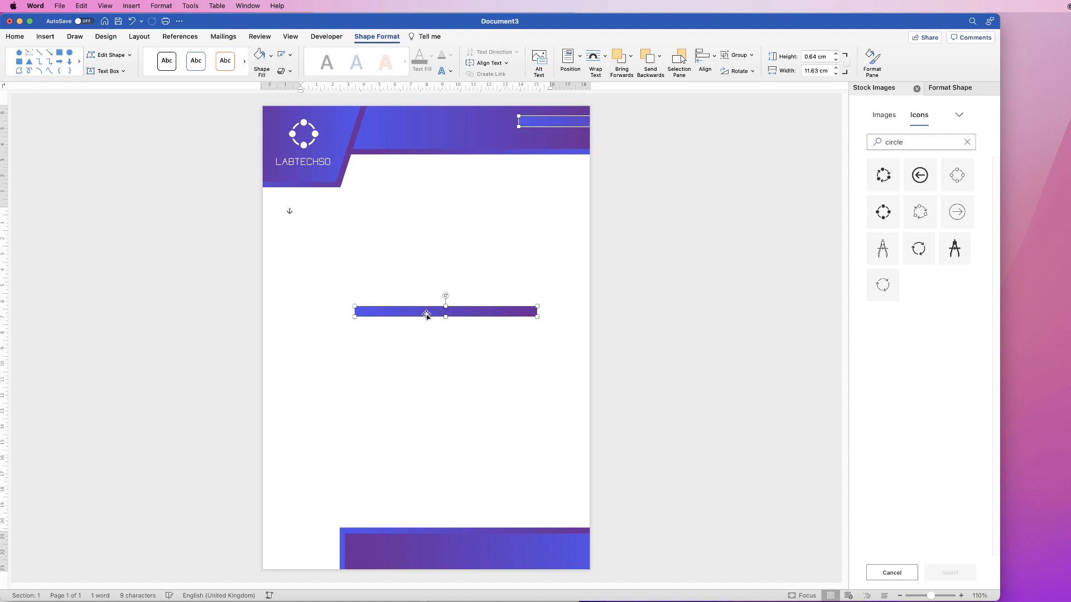
pyautogui.moveTo(425, 310); pyautogui.dragTo(562, 124)
pyautogui.click(447, 274)
pyautogui.click(428, 317)
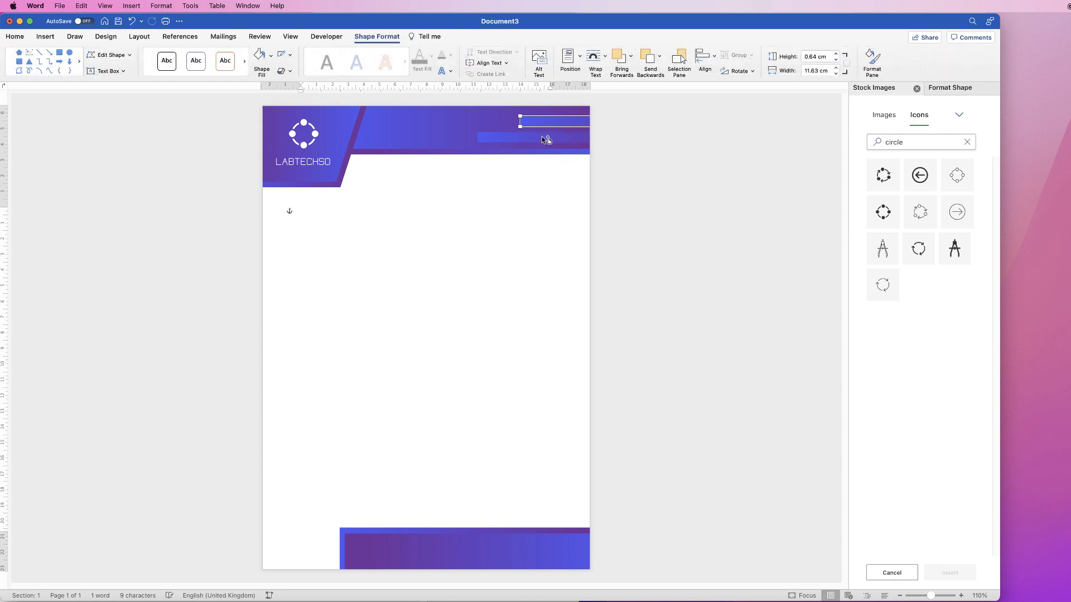
# Make both accent bars in the header banner thinner and shift the lower one slightly to the right
pyautogui.click(543, 139)
pyautogui.keyDown('shift'); pyautogui.click(551, 117); pyautogui.keyUp('shift')
pyautogui.moveTo(569, 132); pyautogui.dragTo(568, 137)
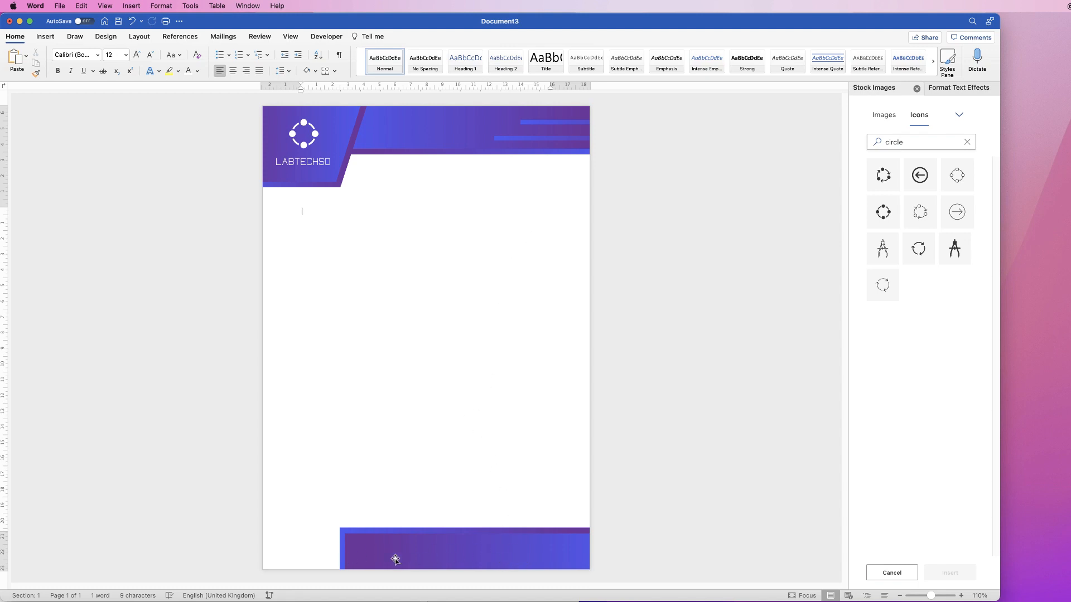
# Ungroup the logo so its circle icon and LABTECHSO text box are separate objects
pyautogui.click(323, 163)
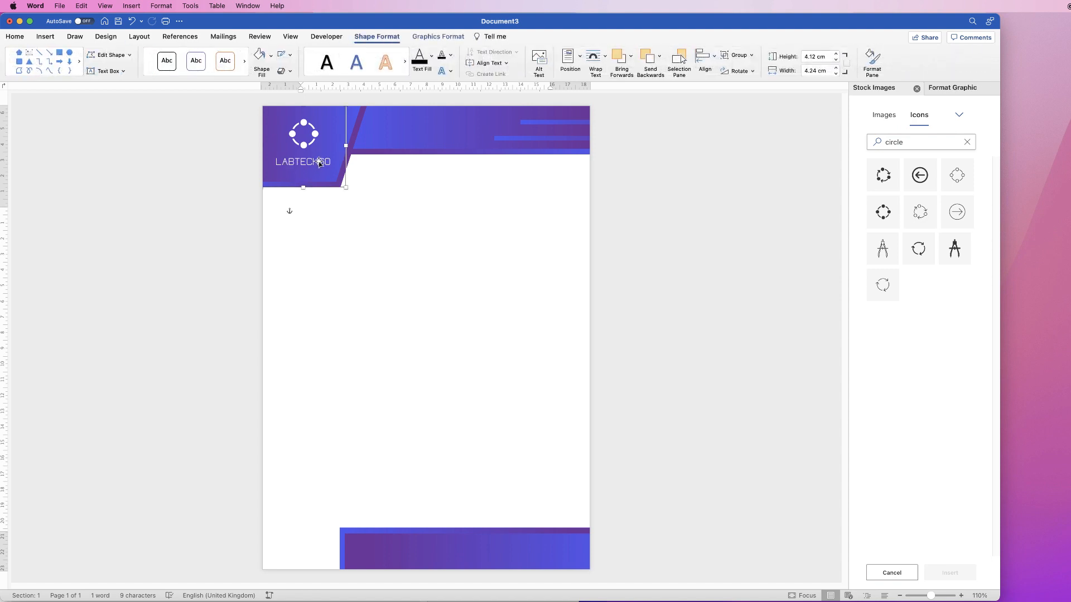
pyautogui.click(751, 55)
pyautogui.click(735, 78)
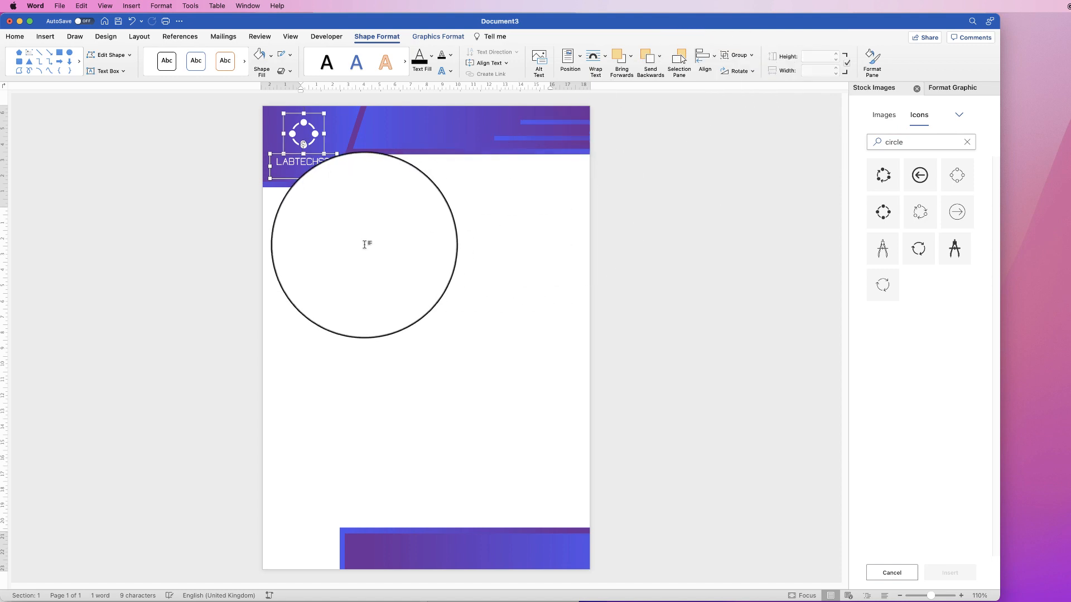
pyautogui.click(301, 210)
# Copy the LABTECHSO text box from the logo onto the left part of the footer
pyautogui.click(307, 167)
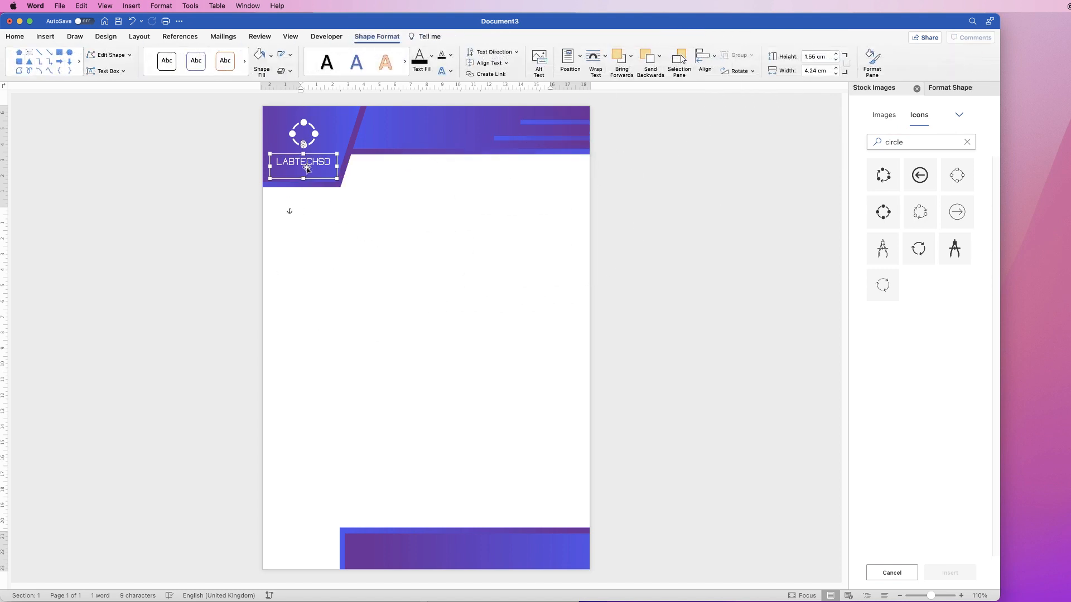
pyautogui.doubleClick(309, 164)
pyautogui.moveTo(307, 166); pyautogui.dragTo(393, 549)
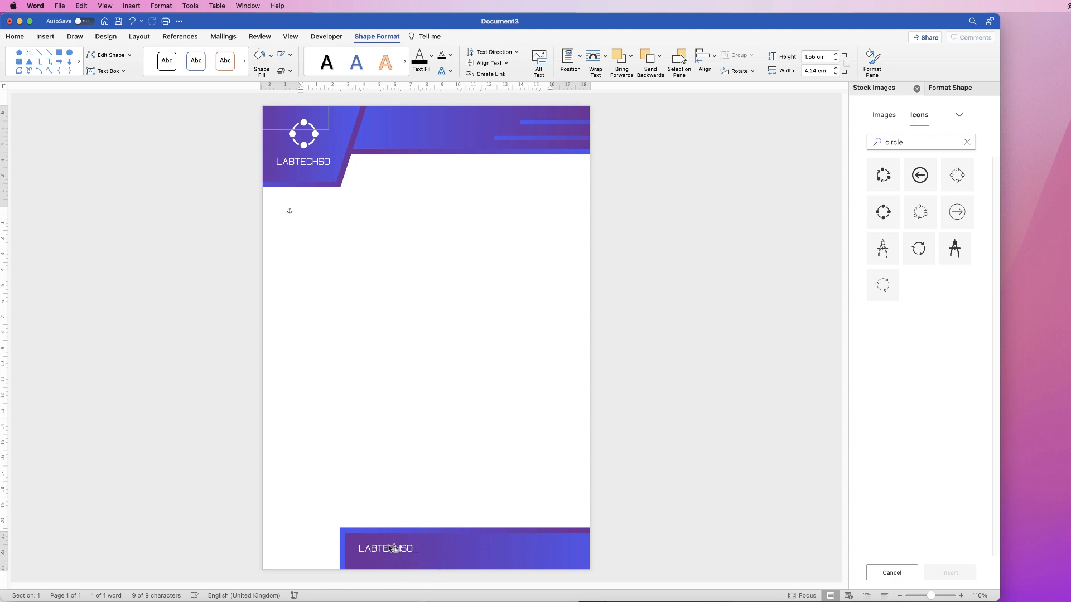
pyautogui.click(421, 556)
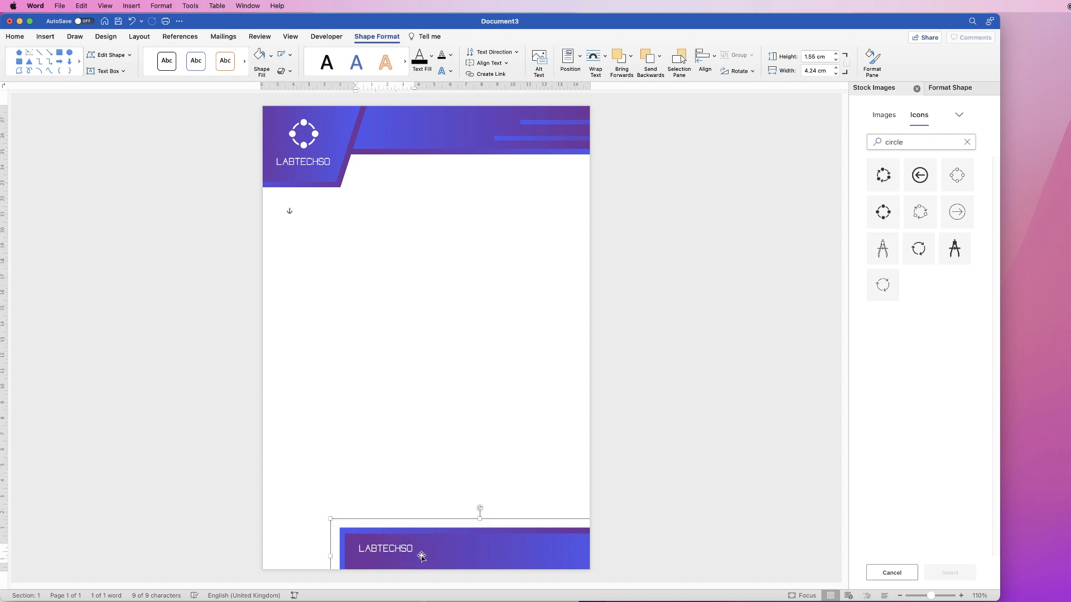
pyautogui.click(389, 555)
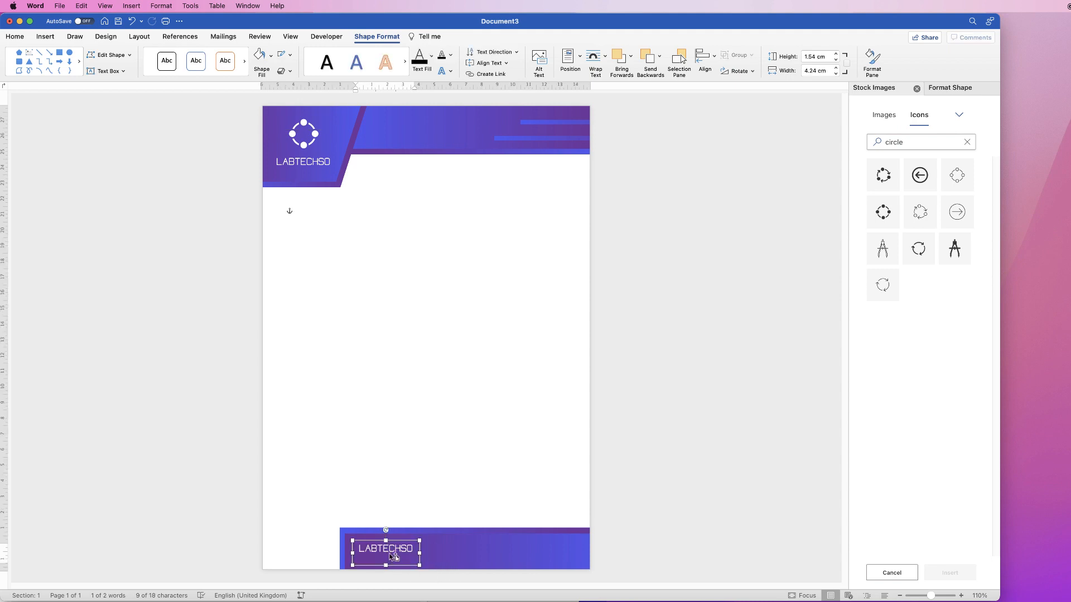
pyautogui.moveTo(392, 556)
pyautogui.mouseDown()
pyautogui.moveTo(469, 551)
pyautogui.moveTo(397, 552)
pyautogui.mouseUp()
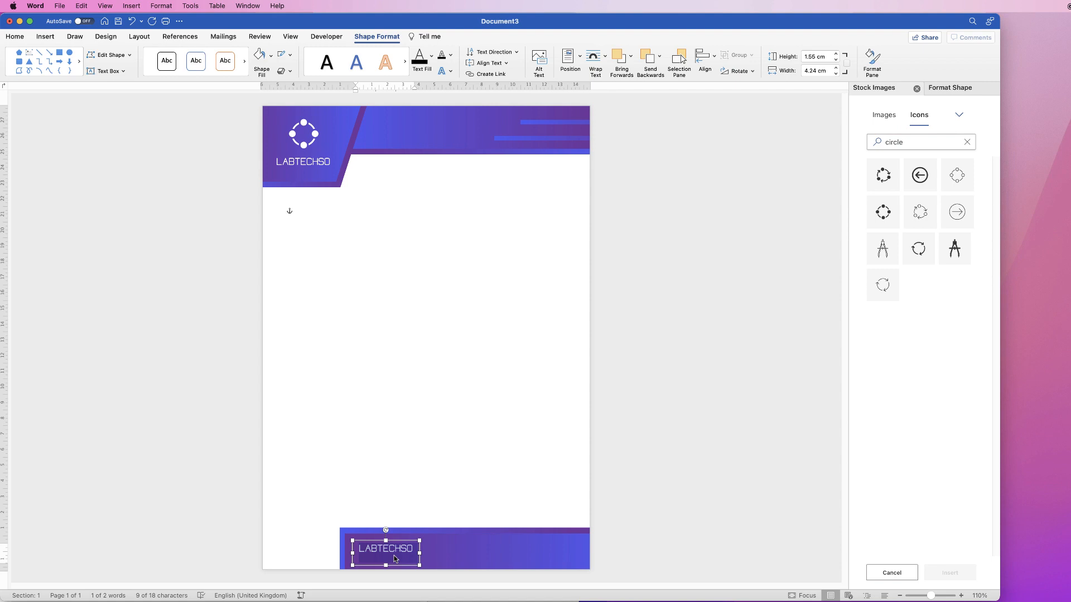
pyautogui.write('WWW.WEBSITE.COM')
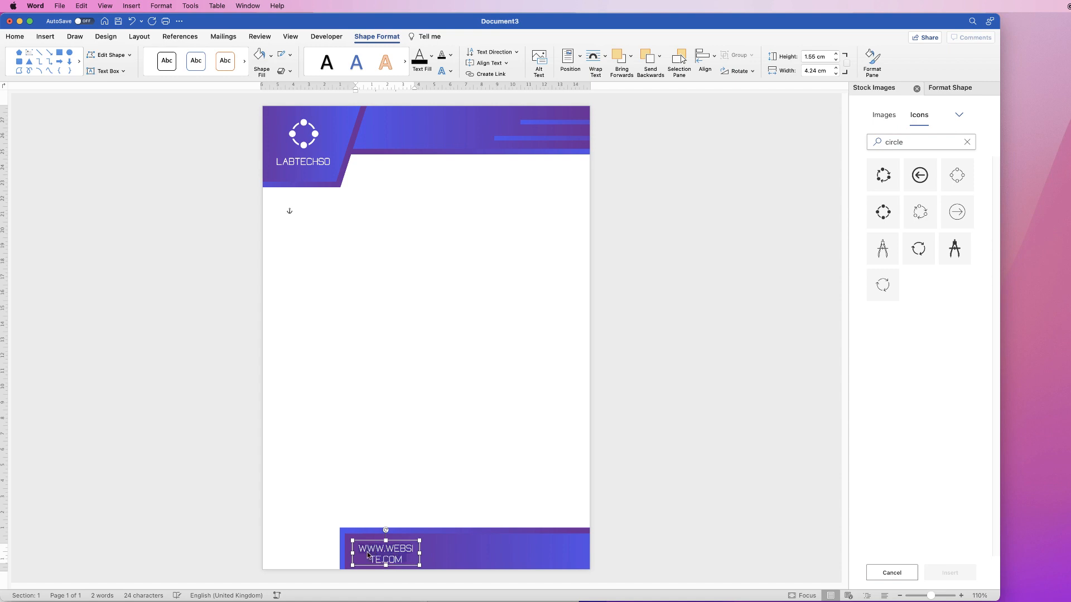
# Reduce the website text to font size 12 and fit its text box to about 0.91 cm high and 4.5 cm wide in the footer
pyautogui.click(14, 36)
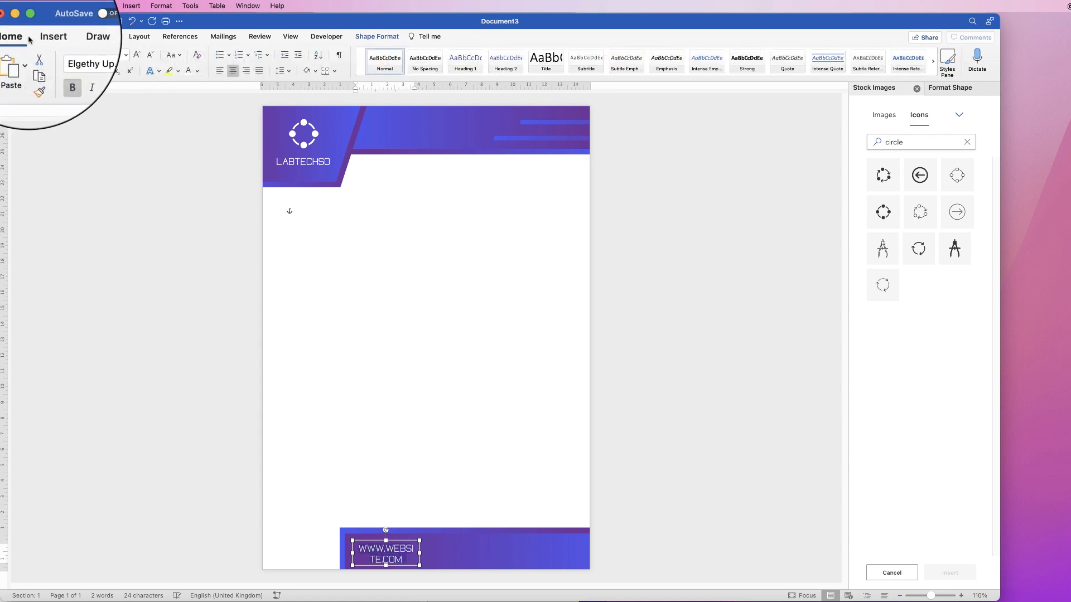
pyautogui.click(150, 58)
pyautogui.click(149, 58)
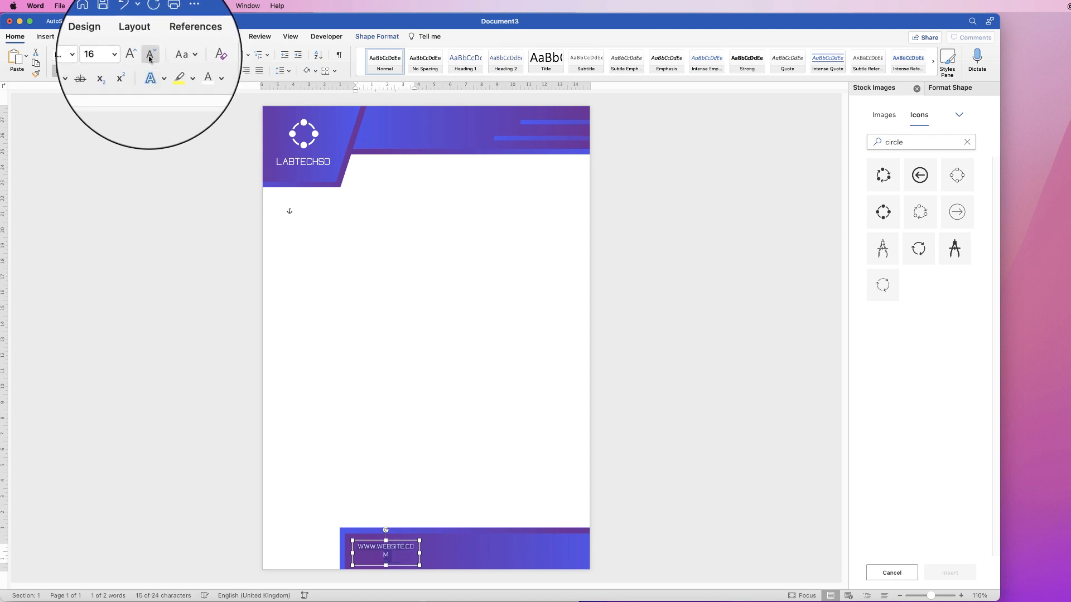
pyautogui.click(150, 58)
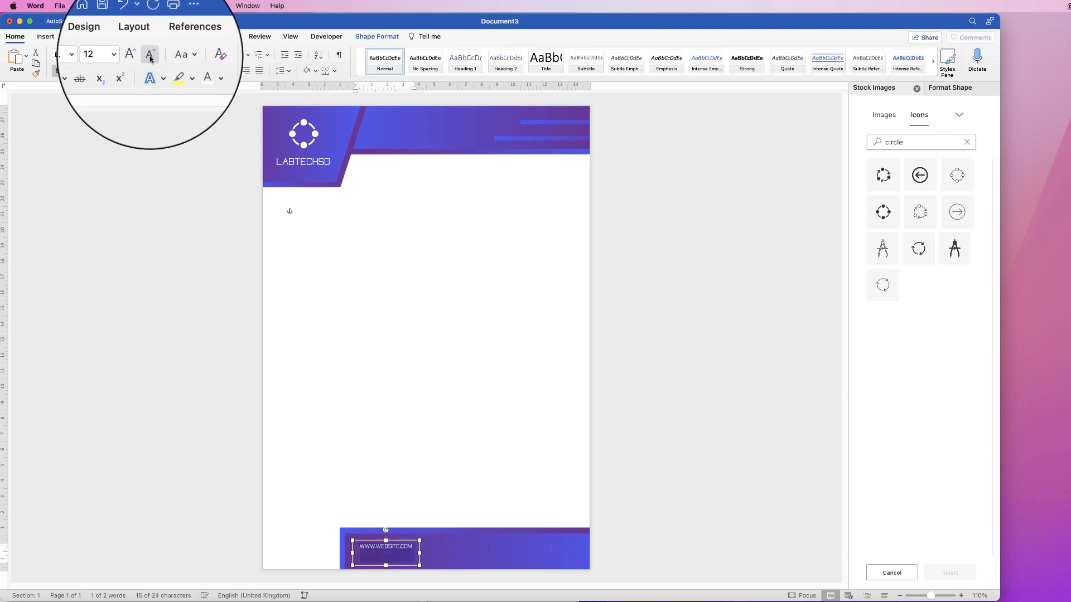
pyautogui.moveTo(393, 545); pyautogui.dragTo(394, 549)
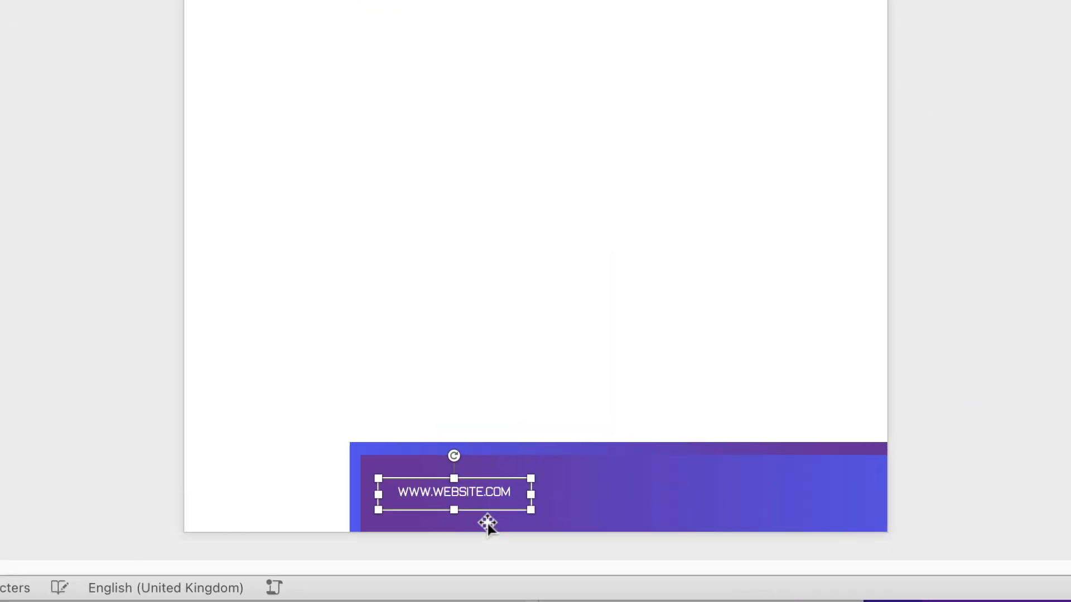
# Duplicate the website text box twice to form a row of three across the footer
pyautogui.moveTo(466, 495); pyautogui.dragTo(643, 487)
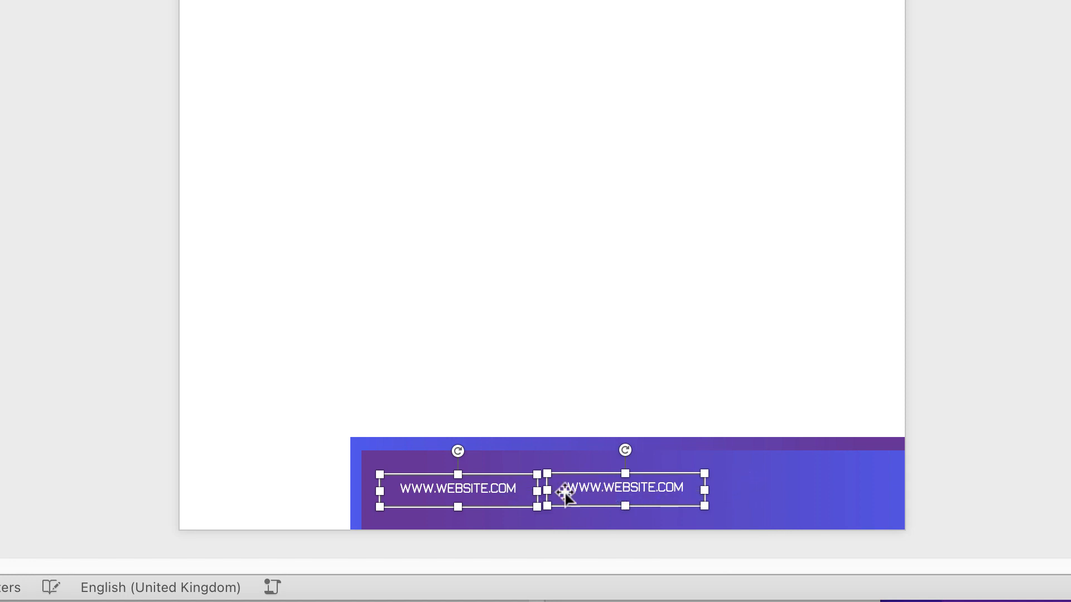
pyautogui.click(748, 483)
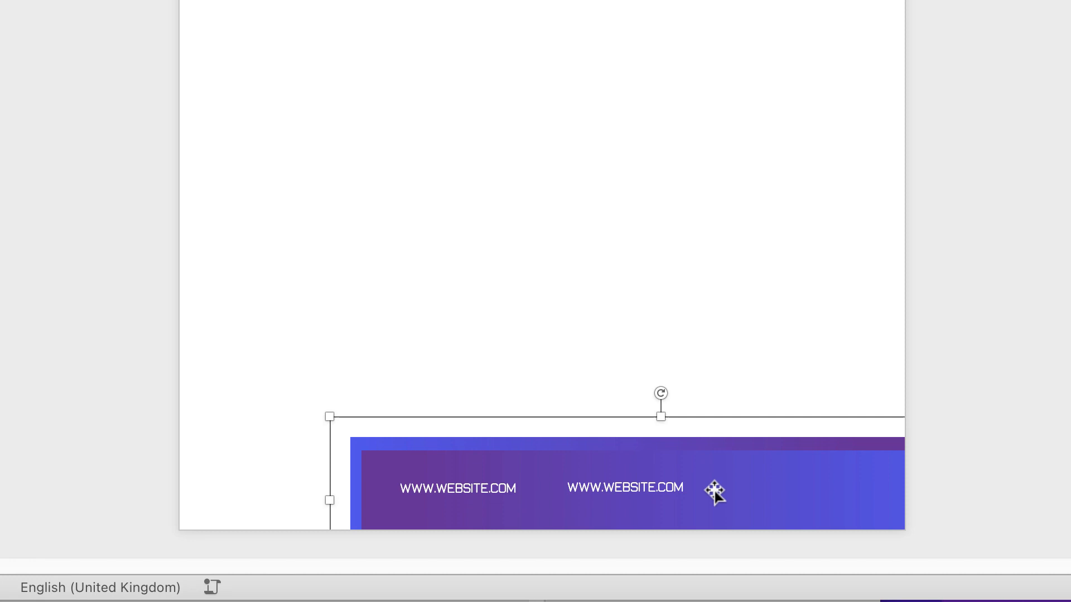
pyautogui.click(636, 495)
pyautogui.moveTo(633, 494); pyautogui.dragTo(807, 487)
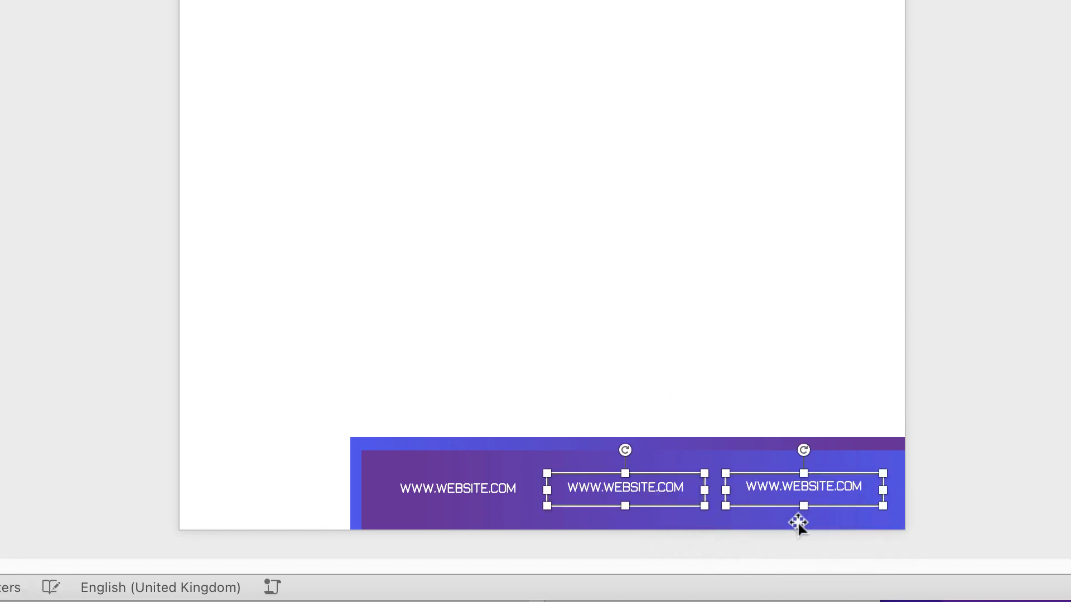
# Replace the middle footer text with the contact e-mail address and the right one with the phone number
pyautogui.click(634, 490)
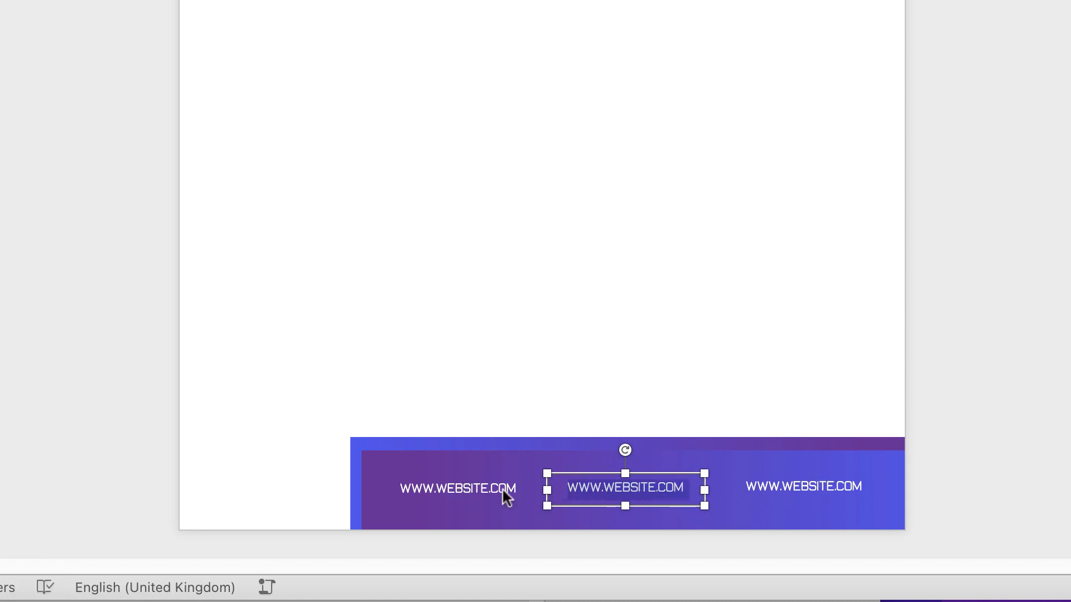
pyautogui.write('EMAIL@EMAIL.COM')
pyautogui.click(822, 495)
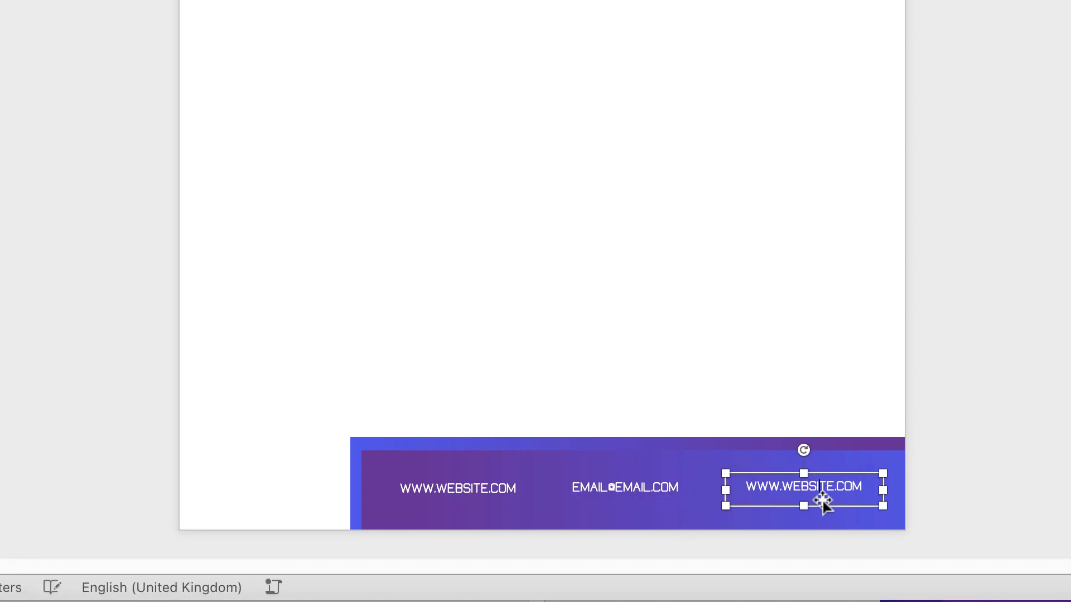
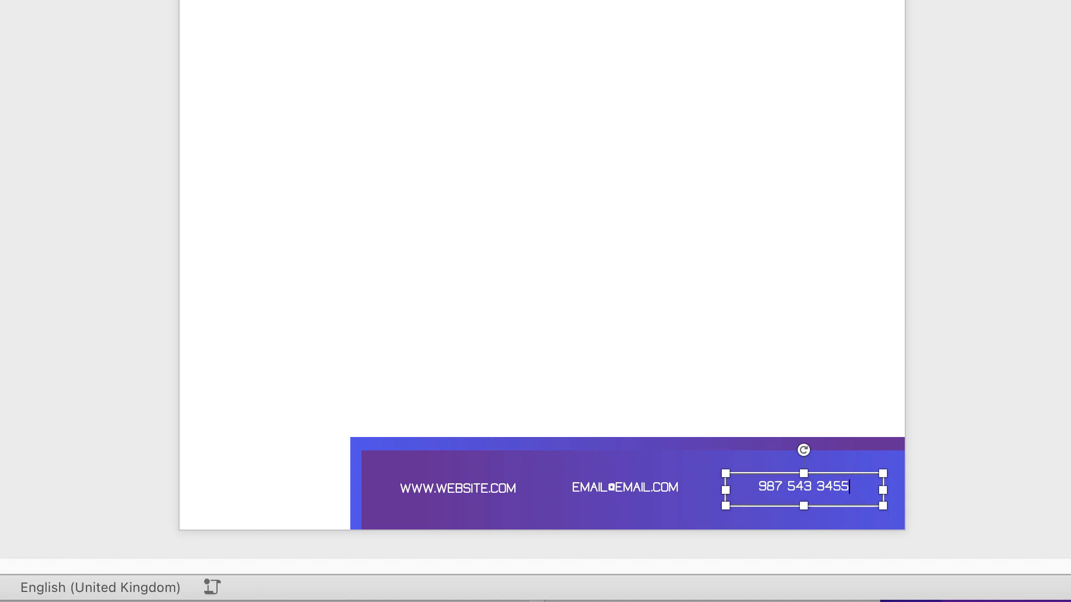
# Select all three footer text boxes and distribute them horizontally
pyautogui.keyDown('shift'); pyautogui.click(624, 492); pyautogui.keyUp('shift')
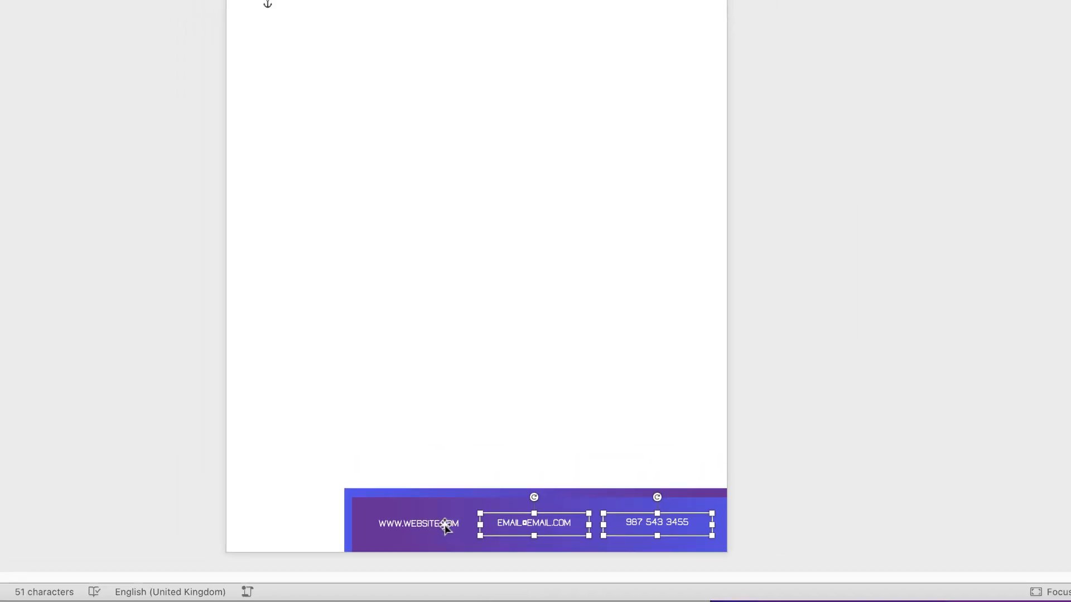
pyautogui.keyDown('shift'); pyautogui.click(489, 491); pyautogui.keyUp('shift')
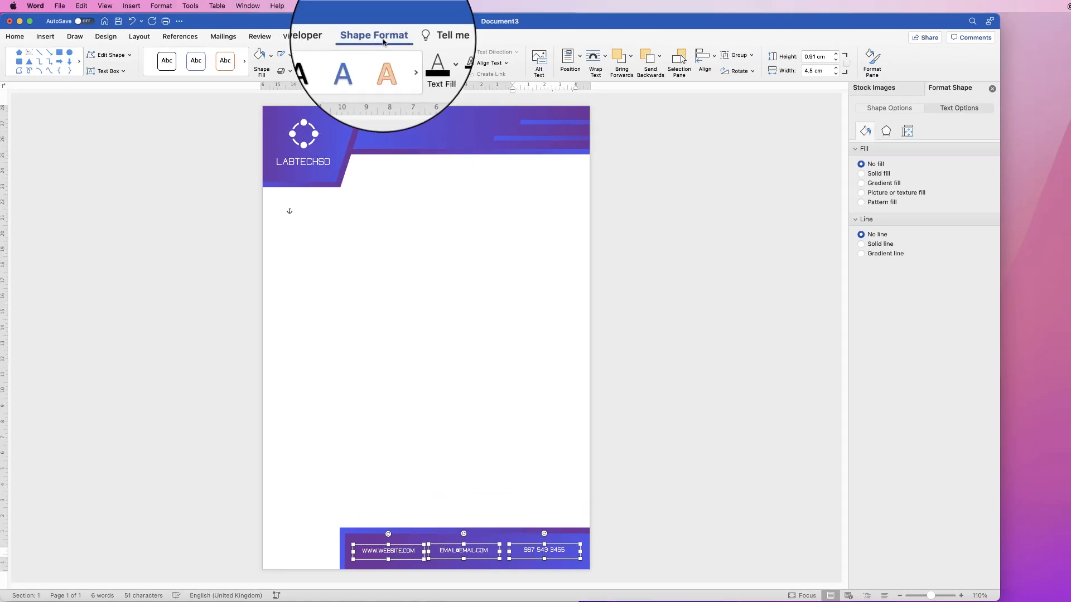
pyautogui.click(713, 62)
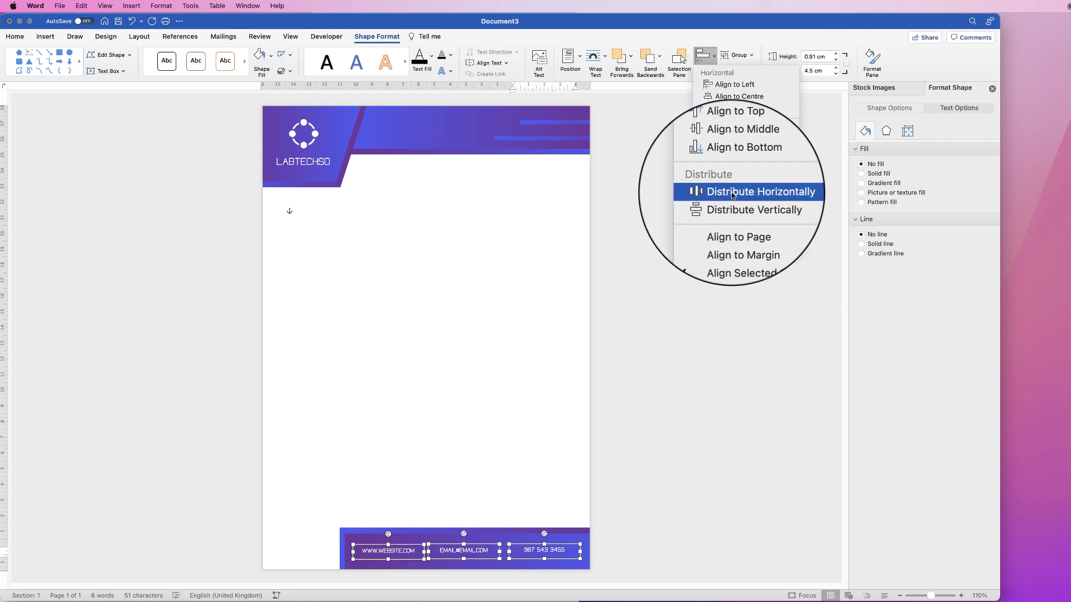
pyautogui.click(714, 195)
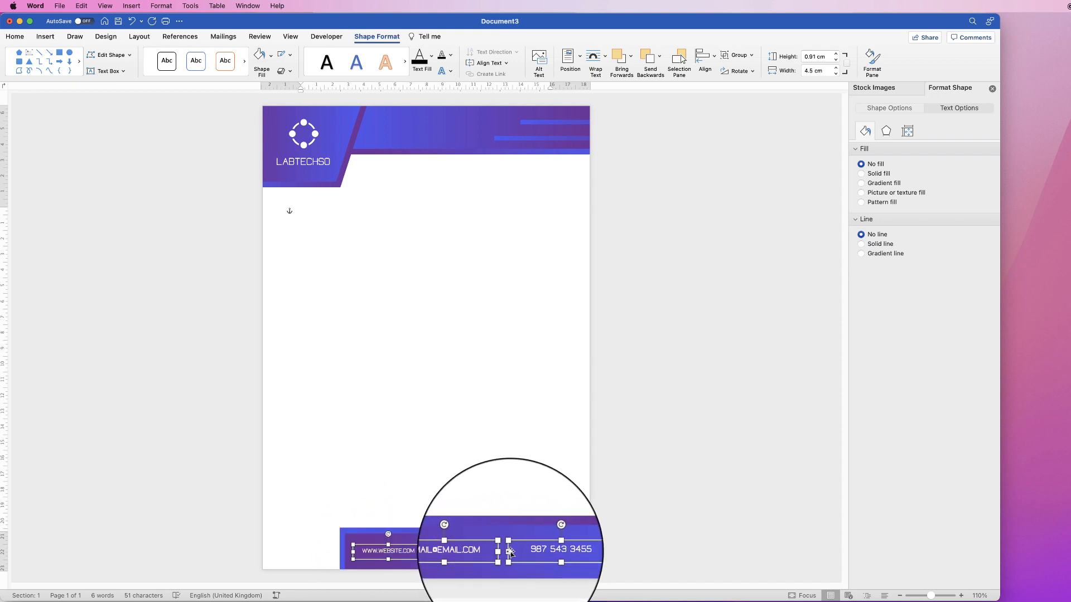
# Align the three footer text boxes to their vertical middle and deselect them
pyautogui.click(714, 56)
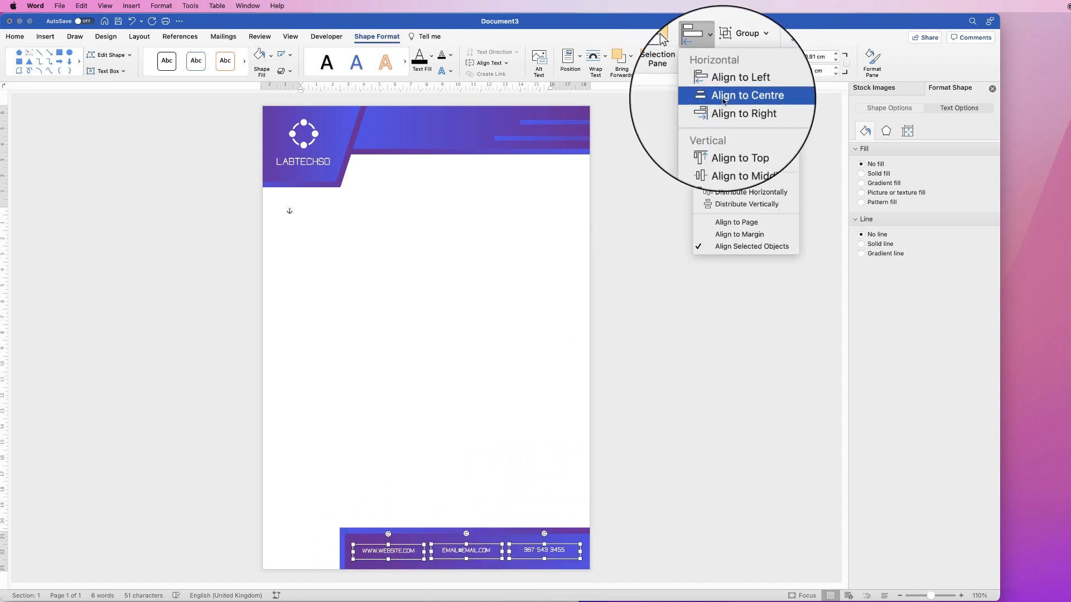
pyautogui.click(729, 150)
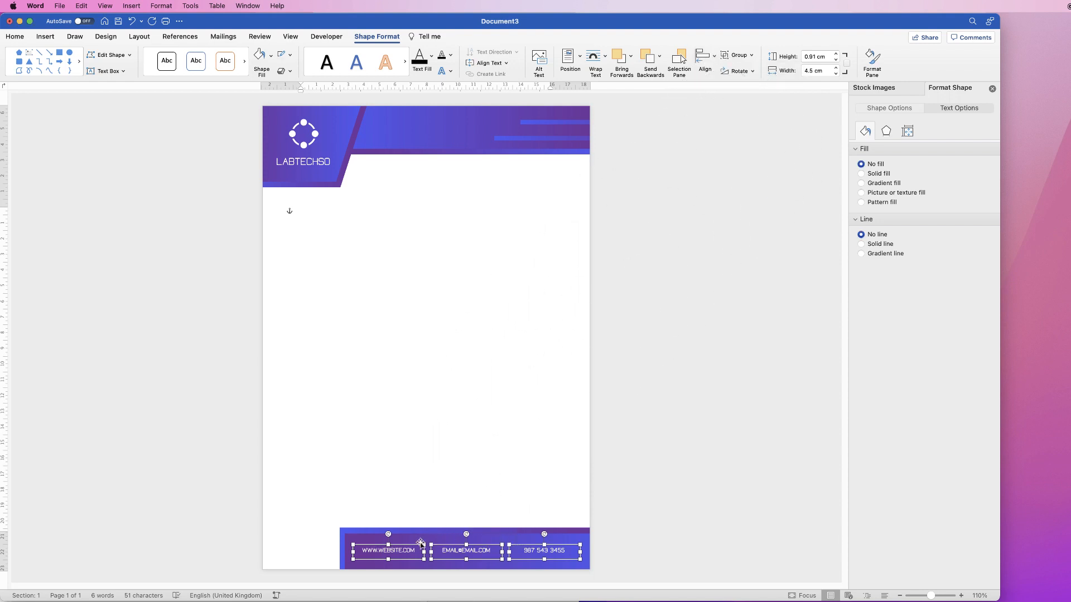
pyautogui.click(470, 481)
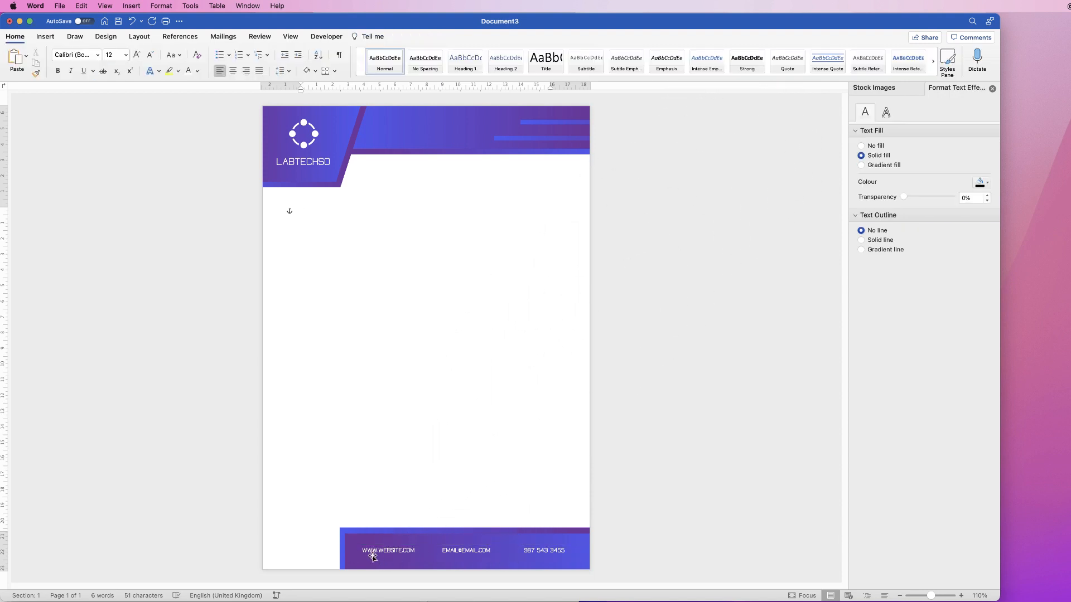
# Group the three footer text boxes and nudge the group slightly over the footer background
pyautogui.click(538, 555)
pyautogui.keyDown('shift'); pyautogui.click(455, 553); pyautogui.keyUp('shift')
pyautogui.keyDown('shift'); pyautogui.click(397, 554); pyautogui.keyUp('shift')
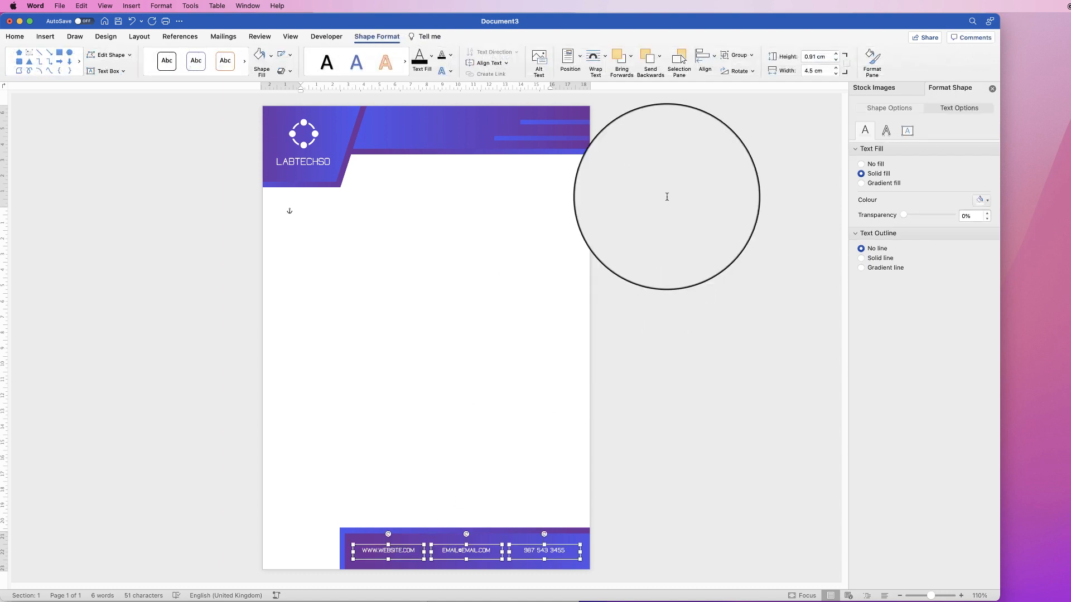
pyautogui.click(742, 54)
pyautogui.click(757, 72)
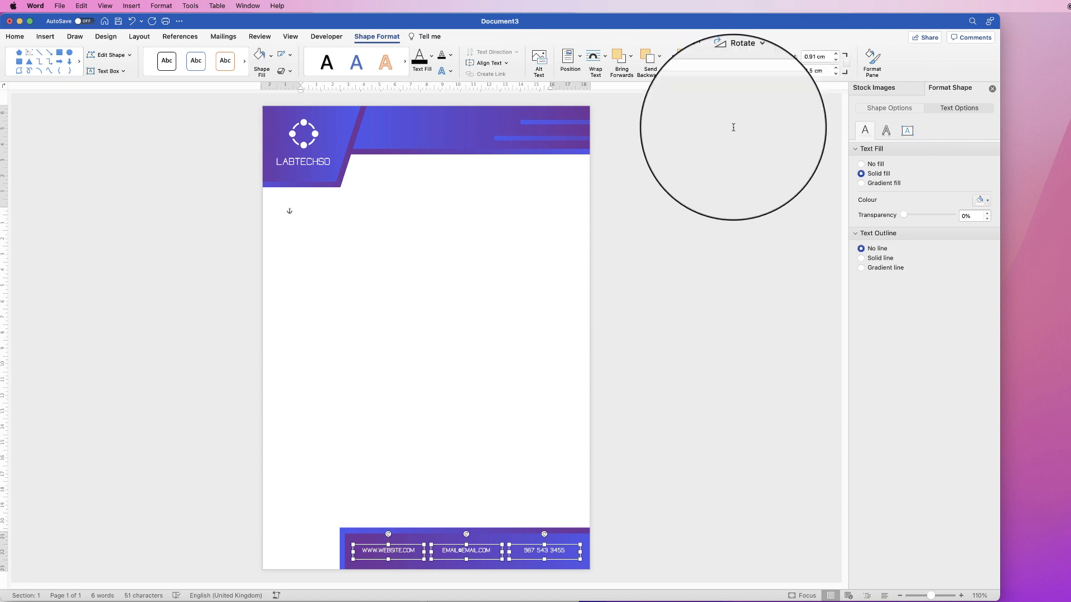
pyautogui.moveTo(530, 550); pyautogui.dragTo(533, 553)
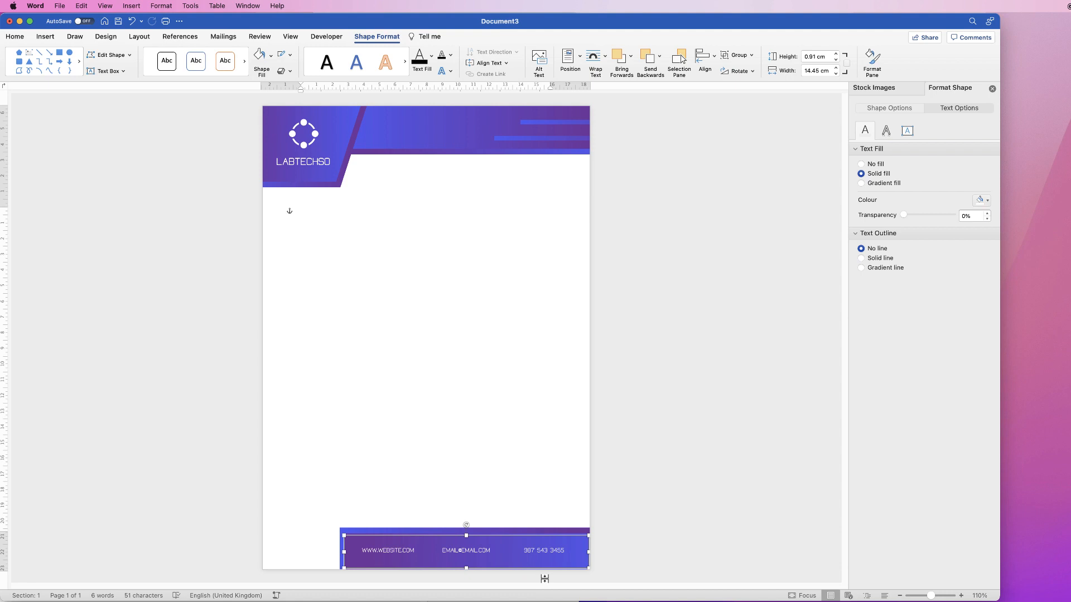
pyautogui.click(544, 578)
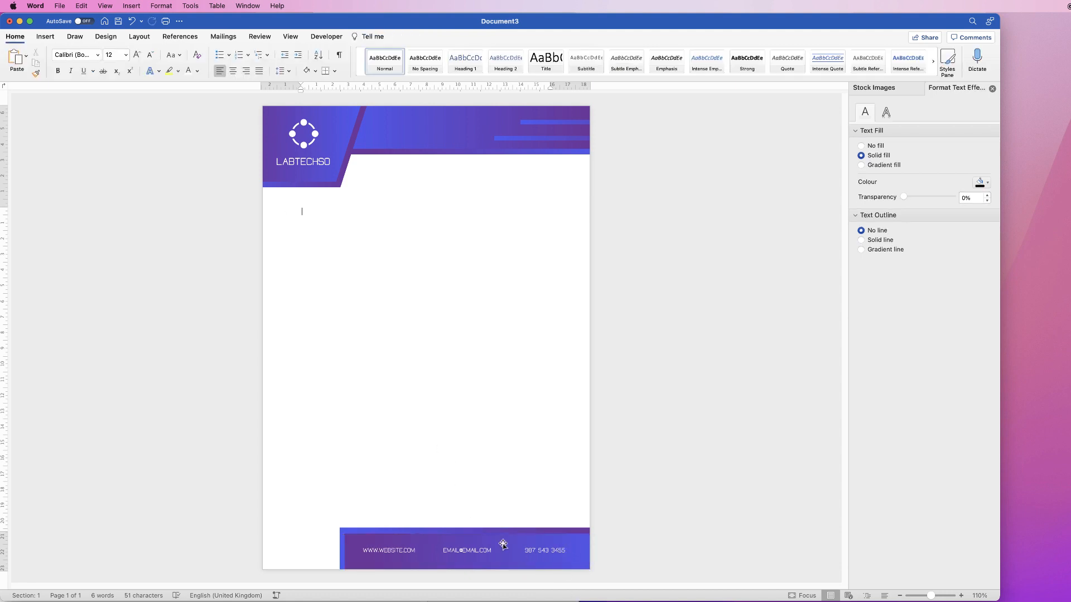
# Move the footer background and its contact details slightly lower on the page
pyautogui.click(505, 537)
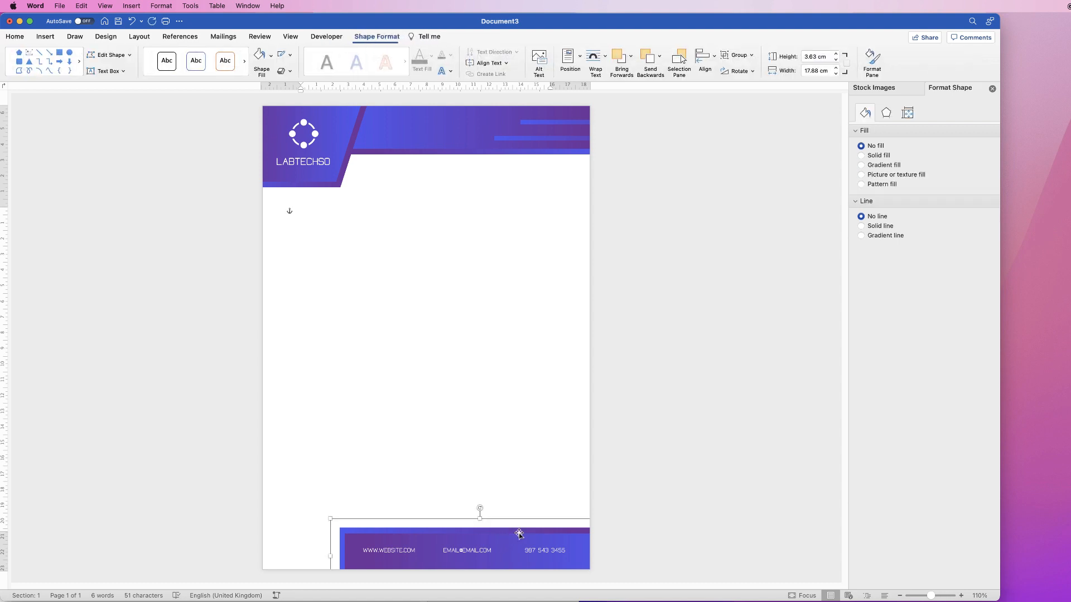
pyautogui.moveTo(518, 534); pyautogui.dragTo(487, 555)
pyautogui.click(483, 549)
# Test the page body by adding blank lines twice, undoing them each time
pyautogui.click(329, 277)
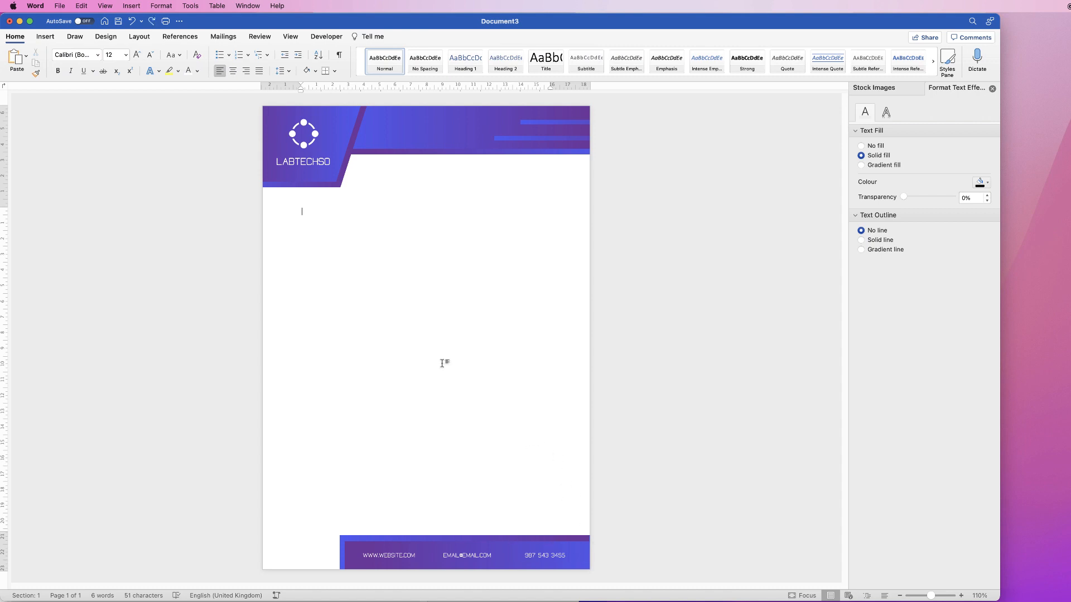
pyautogui.press('Return')
pyautogui.press('Return')
pyautogui.press('Return')
pyautogui.press('Return')
pyautogui.press('Return')
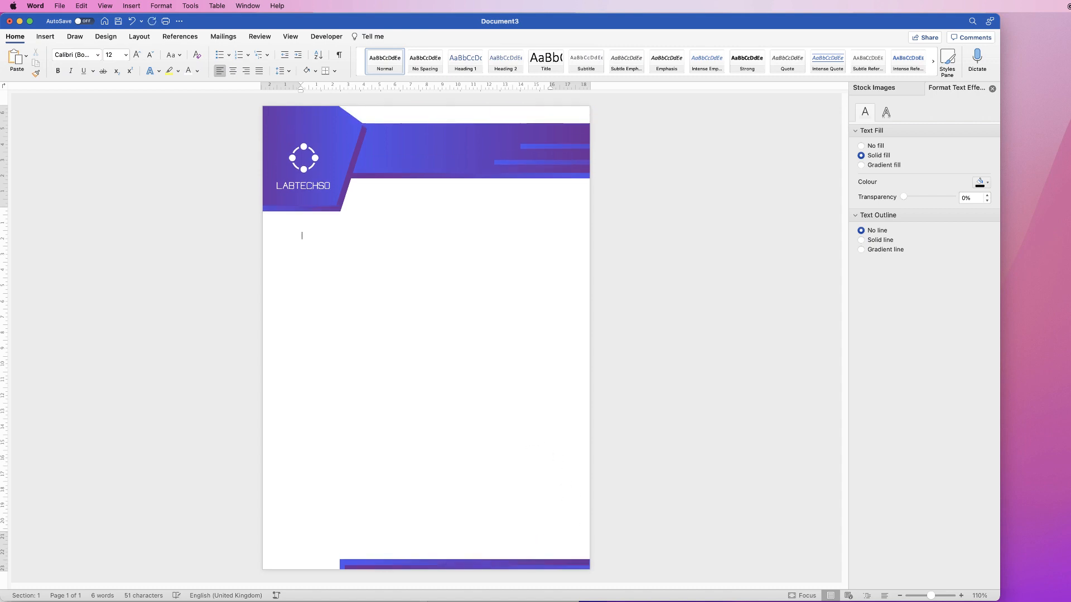
pyautogui.press('super+z')
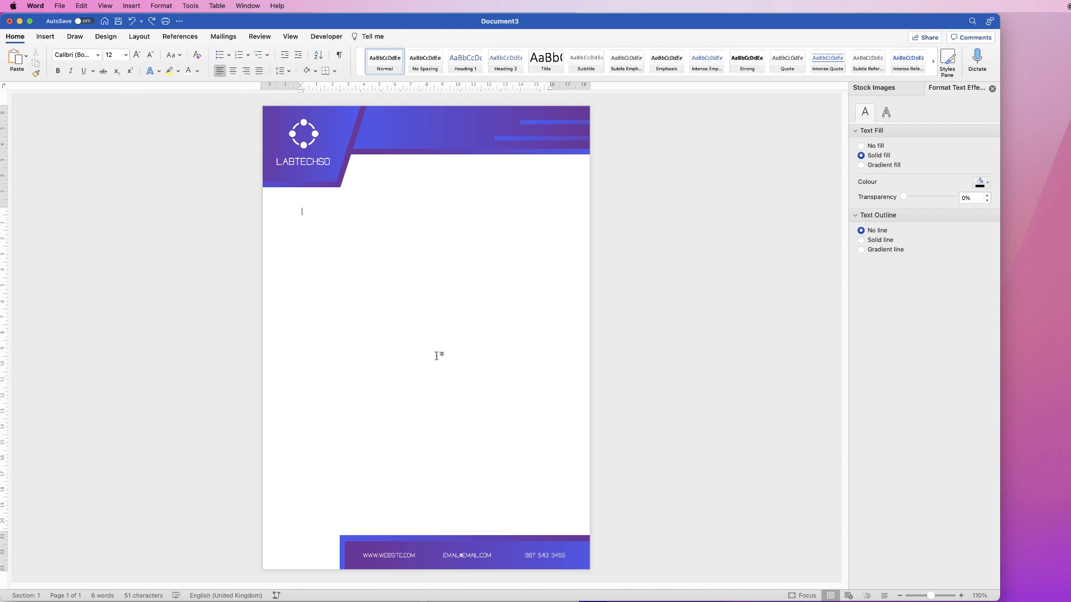
pyautogui.press('Return')
pyautogui.press('Return')
pyautogui.press('Return')
pyautogui.press('Return')
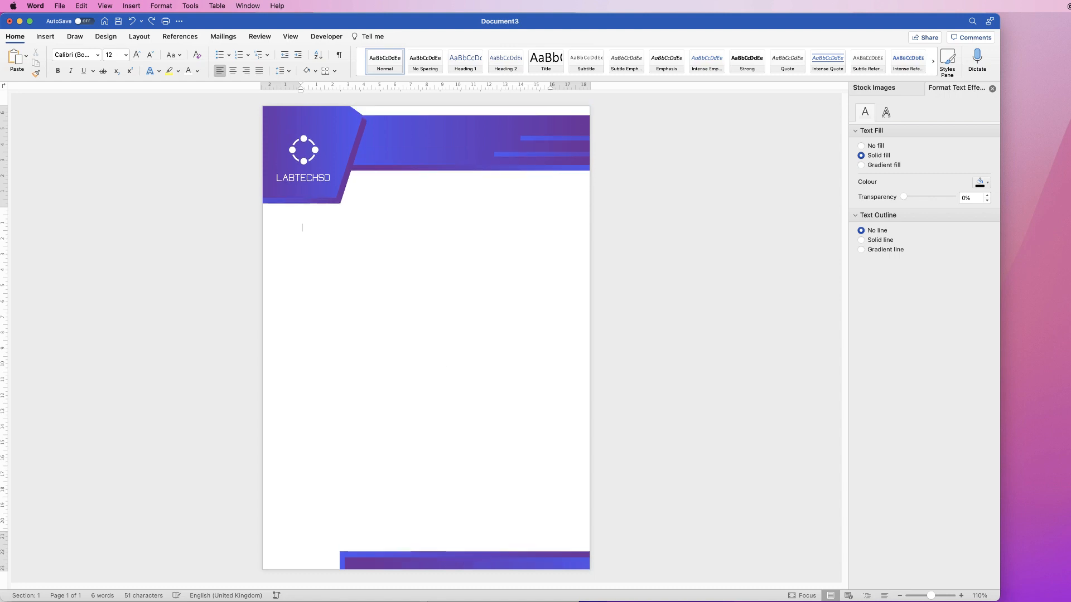
pyautogui.press('super+z')
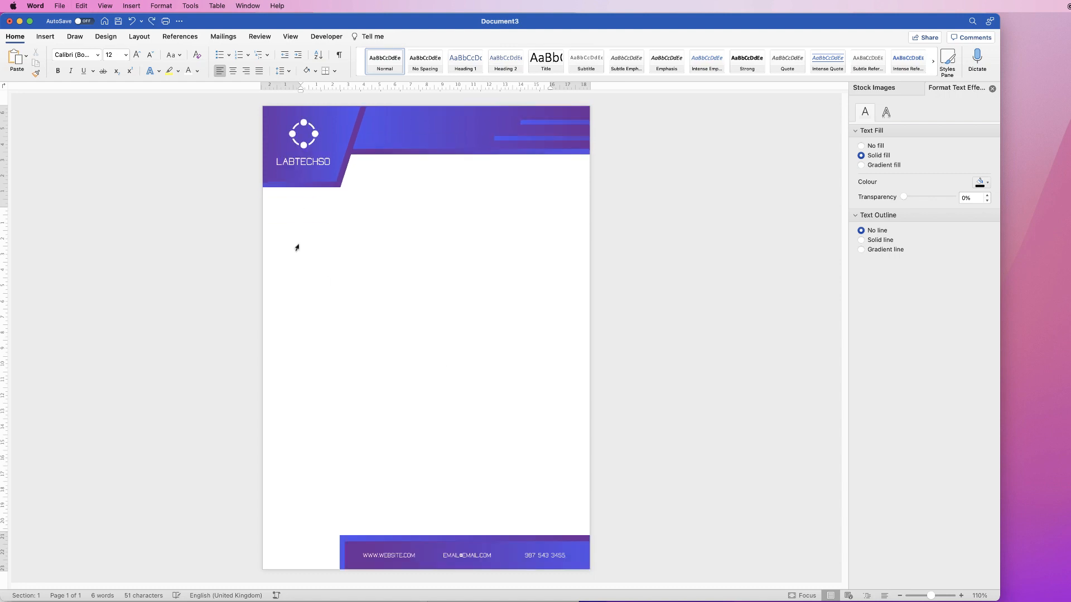
# Draw a text box about 16.94 cm wide and 20.65 cm high over the page body and enter sample text FDKGJDFKG
pyautogui.click(45, 36)
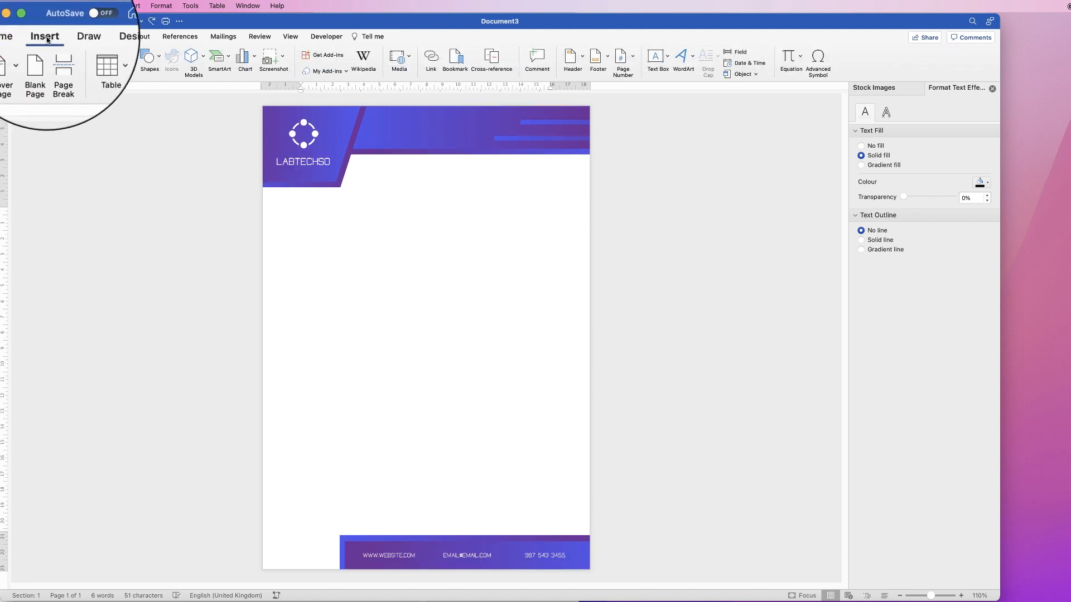
pyautogui.click(667, 56)
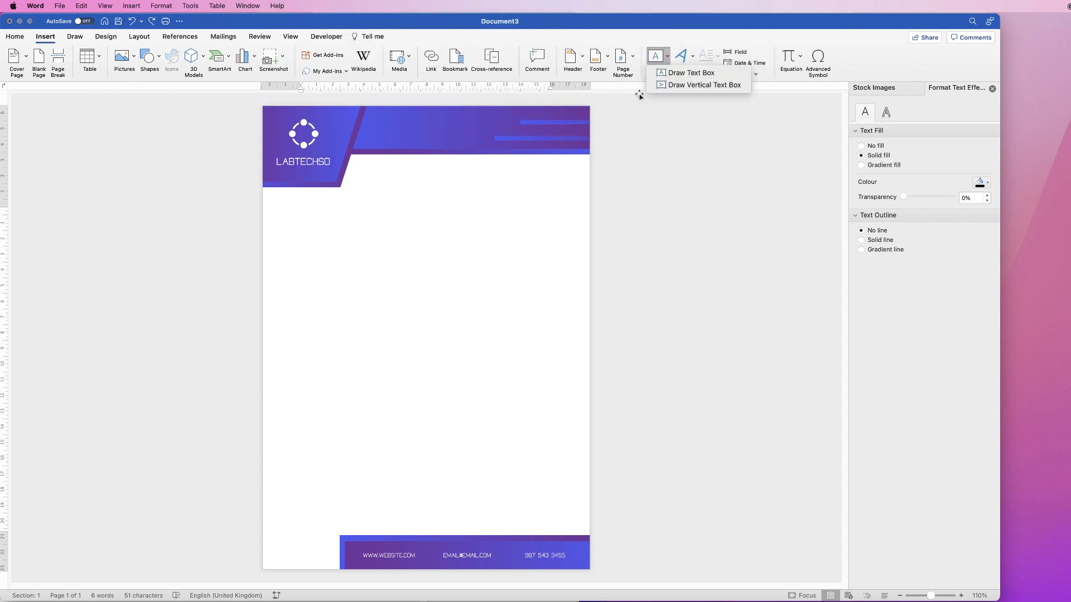
pyautogui.click(691, 73)
pyautogui.moveTo(306, 207); pyautogui.dragTo(573, 531)
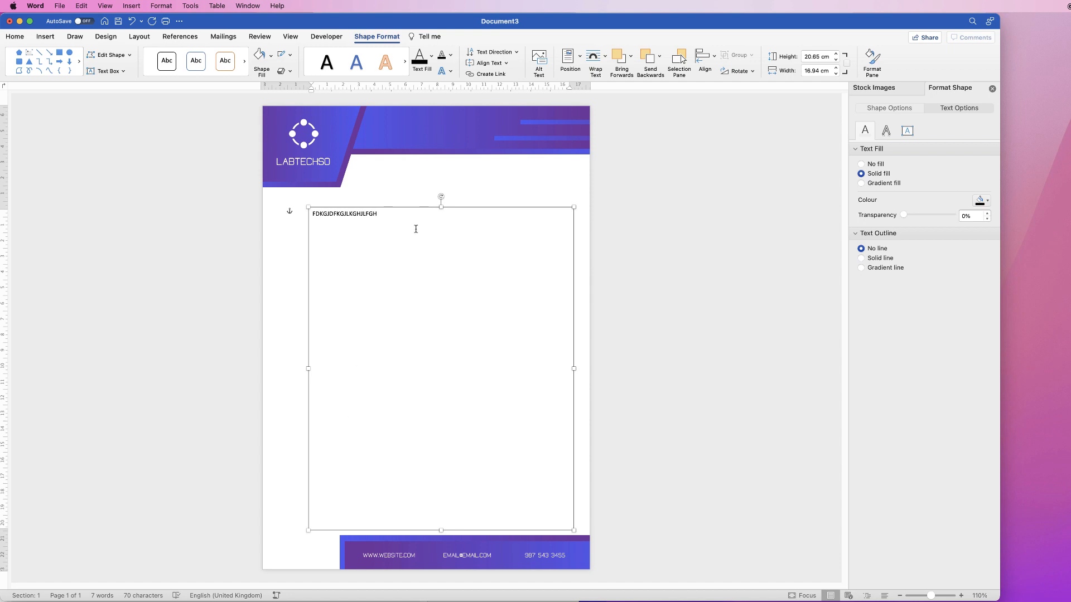
pyautogui.press('BackSpace')
pyautogui.press('BackSpace')
pyautogui.press('BackSpace')
pyautogui.press('BackSpace')
pyautogui.press('BackSpace')
pyautogui.press('BackSpace')
# Remove the outline from the large body text box
pyautogui.click(286, 273)
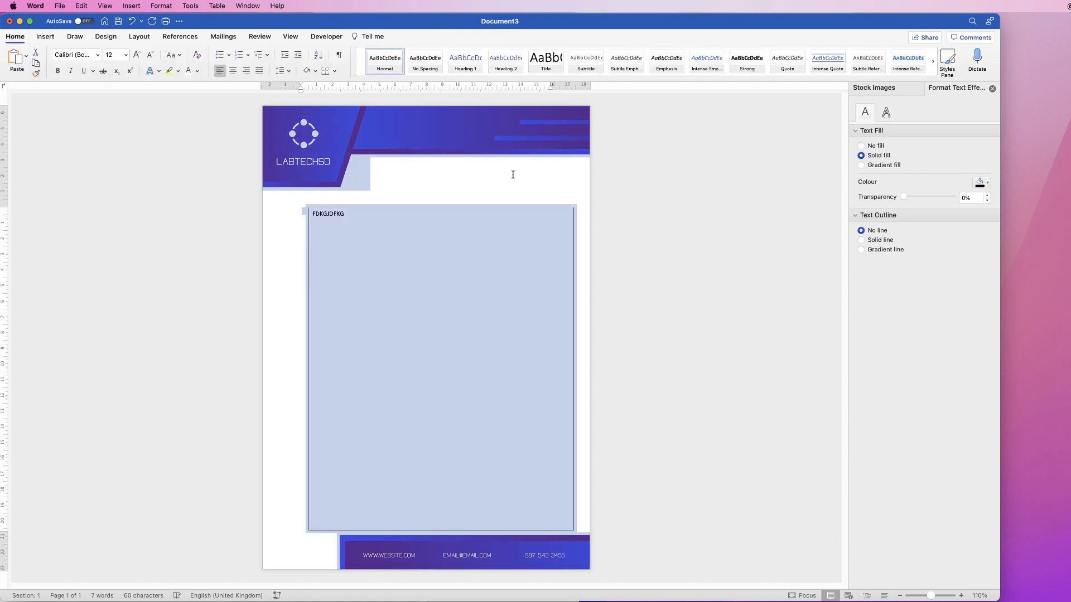
pyautogui.click(513, 174)
pyautogui.click(427, 268)
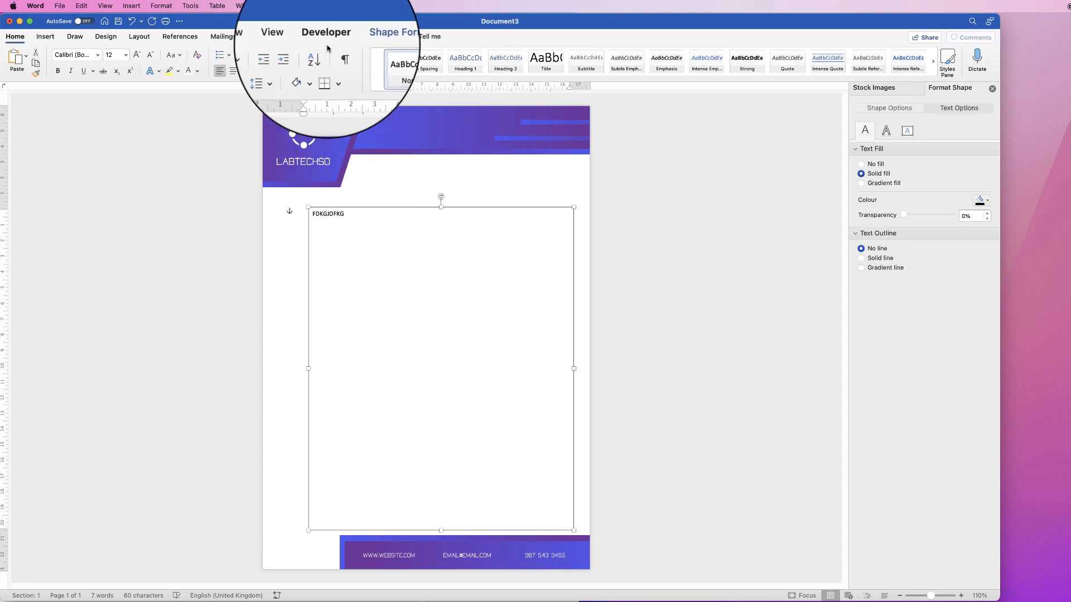
pyautogui.click(374, 37)
pyautogui.click(290, 55)
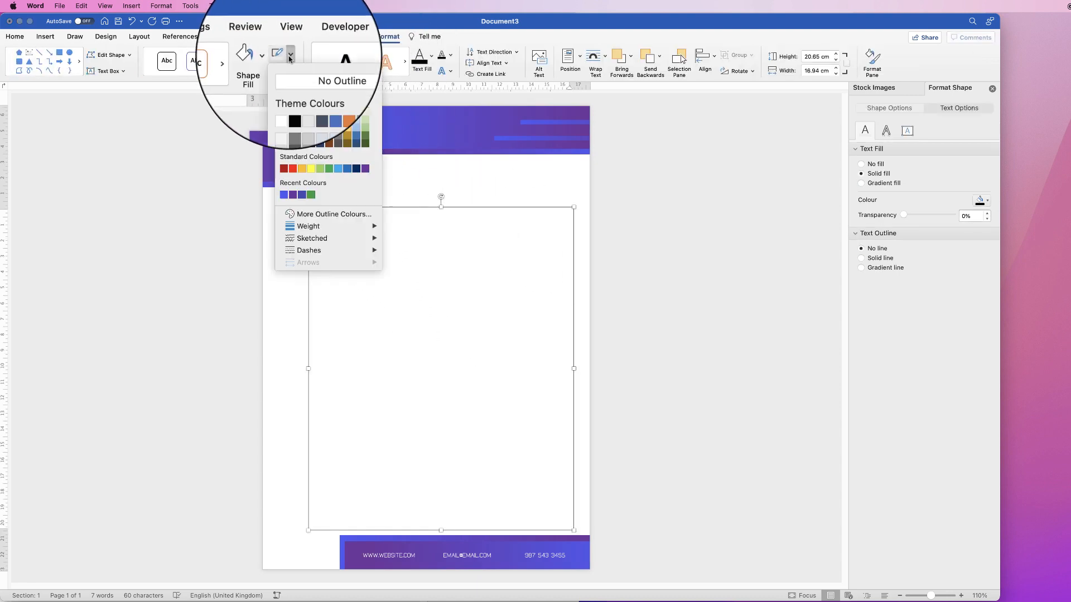
pyautogui.click(321, 78)
pyautogui.click(296, 311)
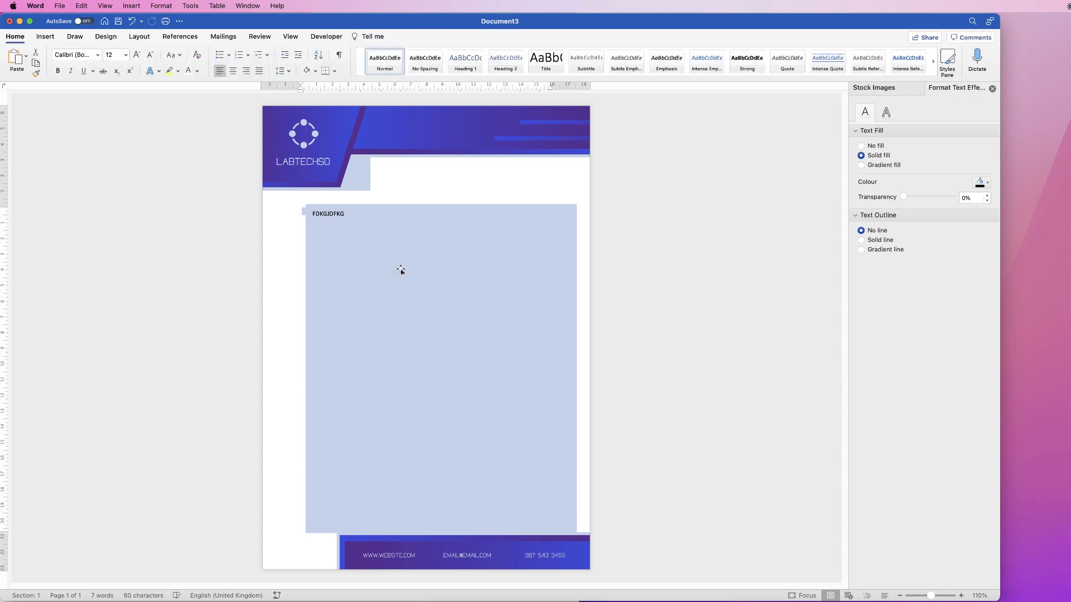
# Delete the large body text box together with its sample text
pyautogui.click(401, 271)
pyautogui.click(461, 179)
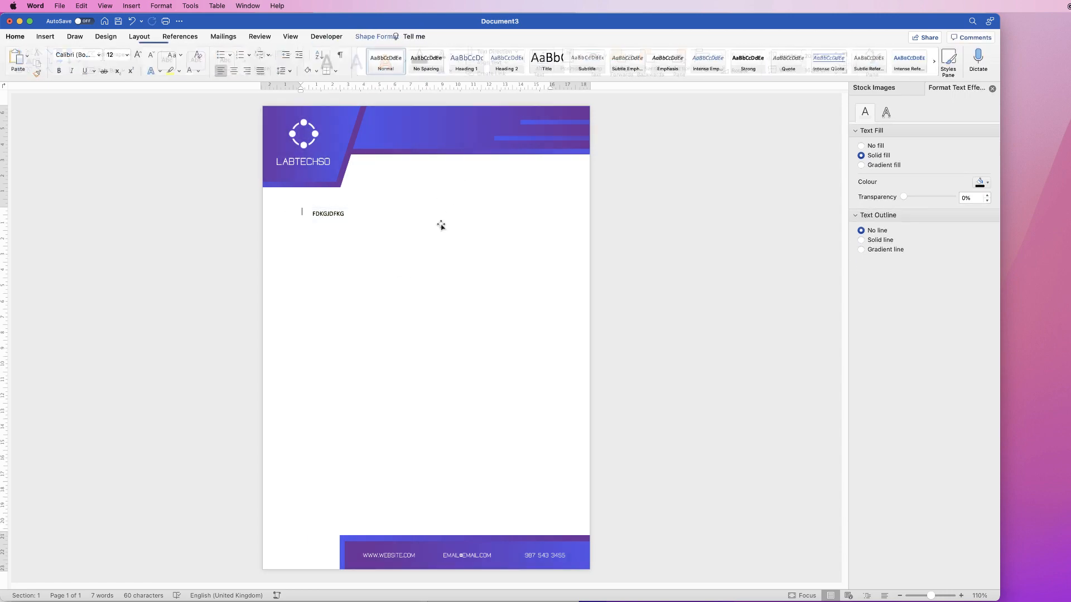
pyautogui.click(348, 218)
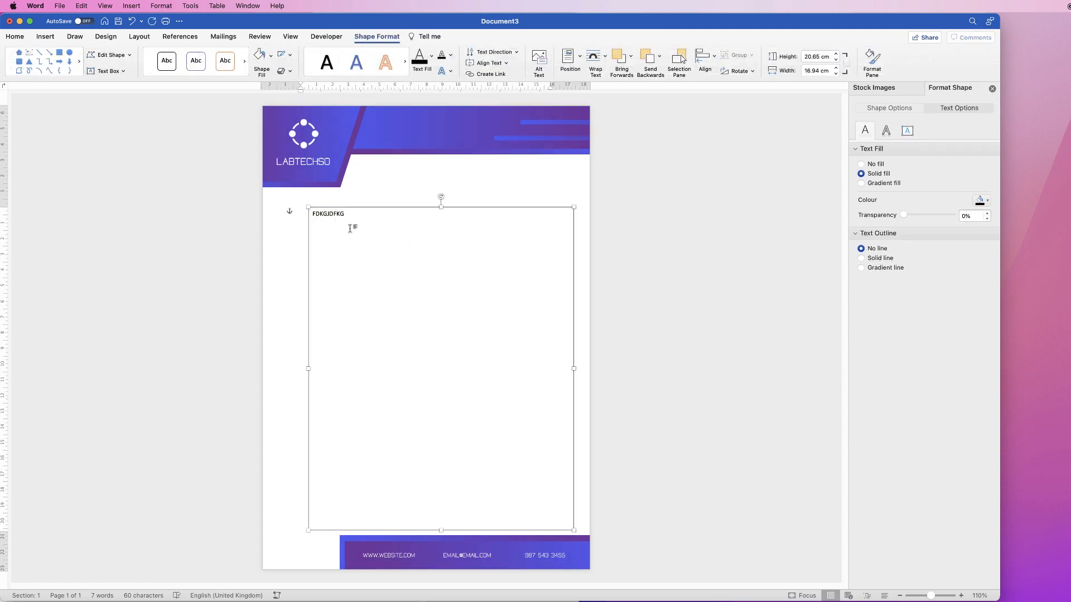
pyautogui.press('Delete')
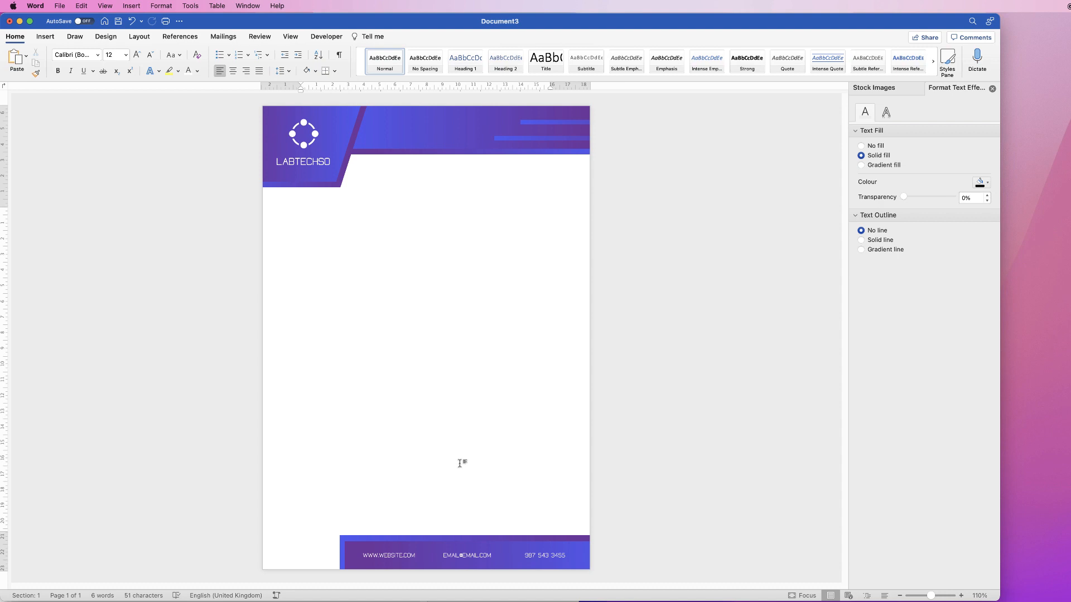
# Select the footer artwork, logo graphic, logo text, header shapes and both accent bars, and group them all
pyautogui.click(475, 556)
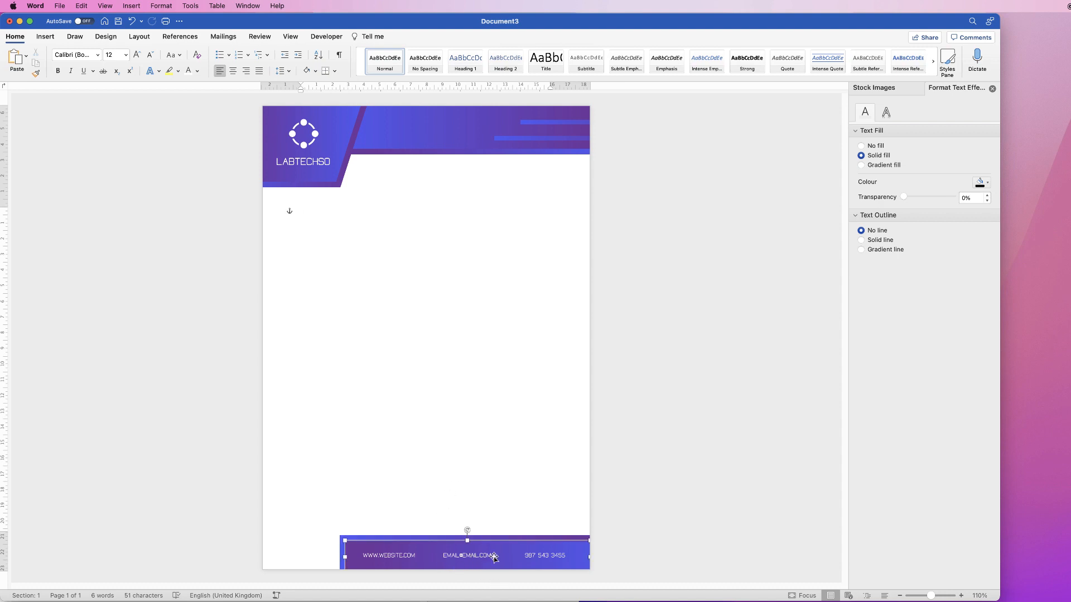
pyautogui.keyDown('shift'); pyautogui.click(538, 537); pyautogui.keyUp('shift')
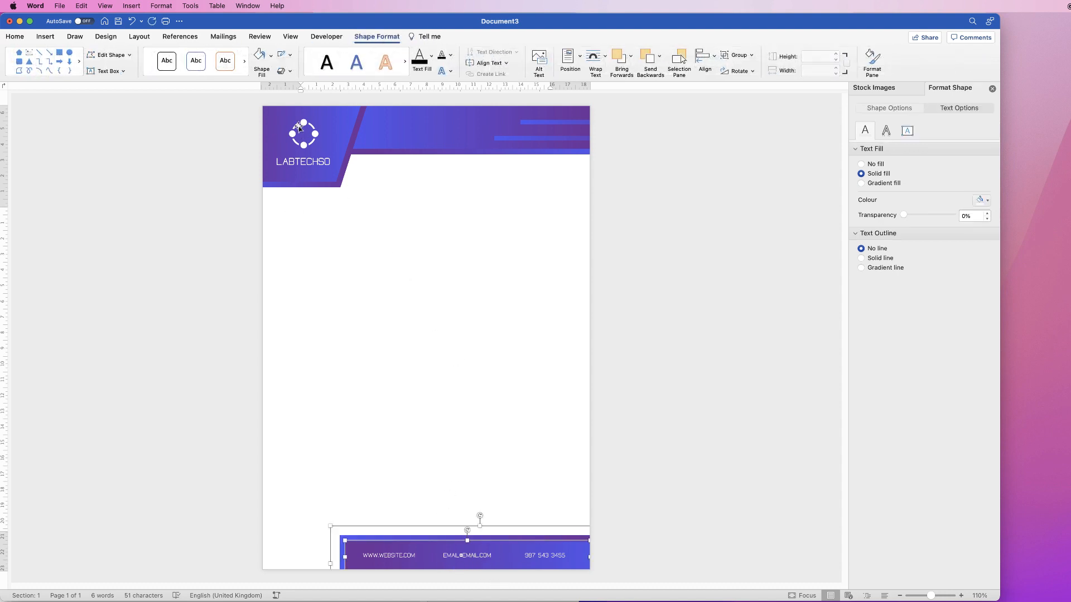
pyautogui.keyDown('shift'); pyautogui.click(304, 142); pyautogui.keyUp('shift')
pyautogui.keyDown('shift'); pyautogui.click(321, 165); pyautogui.keyUp('shift')
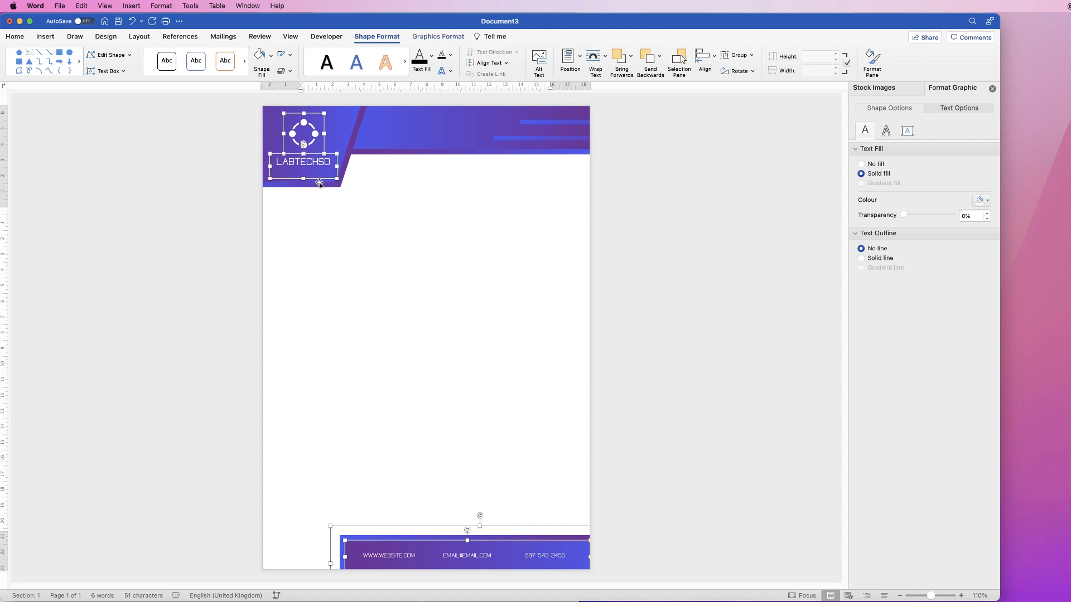
pyautogui.keyDown('shift'); pyautogui.click(319, 184); pyautogui.keyUp('shift')
pyautogui.keyDown('shift'); pyautogui.click(430, 142); pyautogui.keyUp('shift')
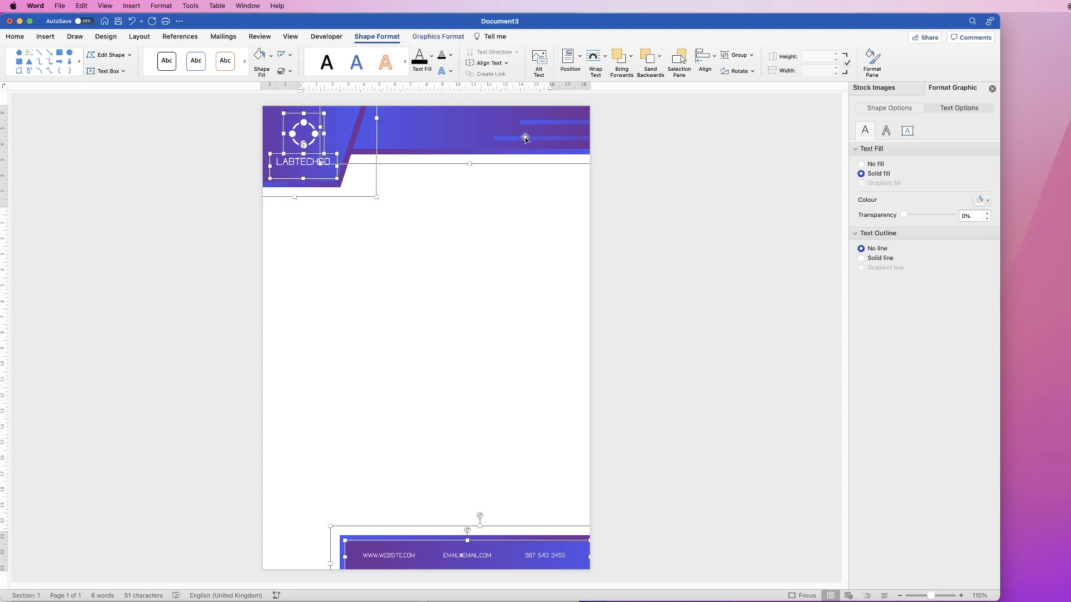
pyautogui.keyDown('shift'); pyautogui.click(525, 138); pyautogui.keyUp('shift')
pyautogui.keyDown('shift'); pyautogui.click(540, 121); pyautogui.keyUp('shift')
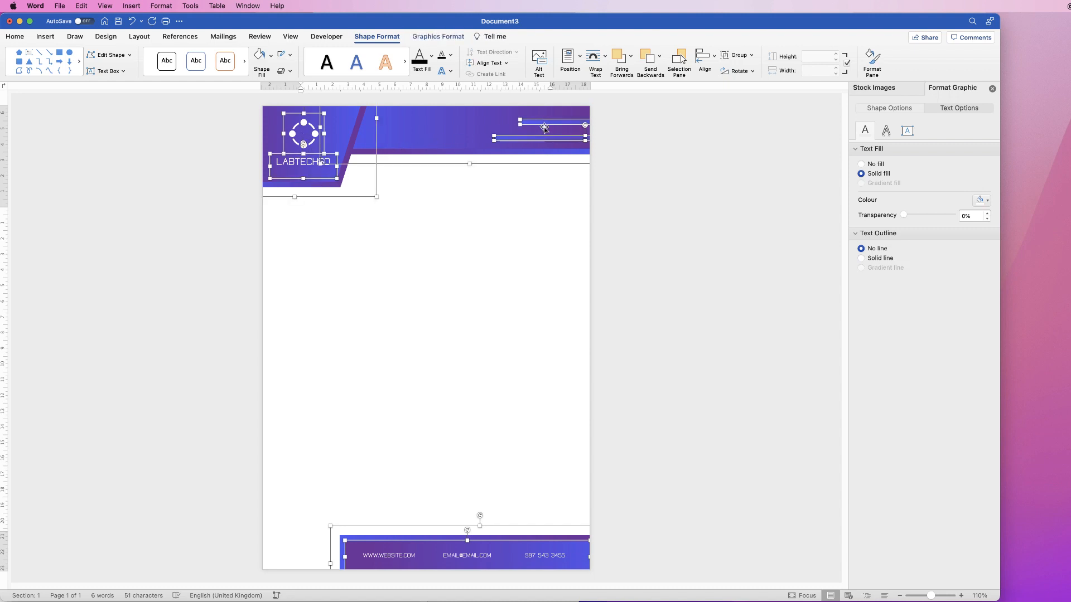
pyautogui.click(751, 57)
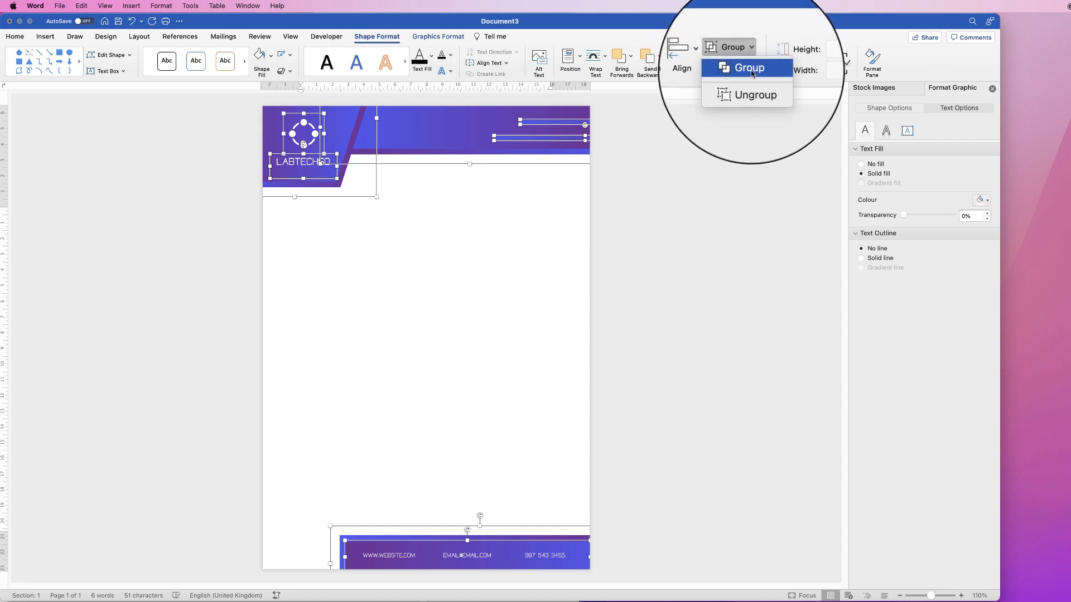
pyautogui.click(748, 71)
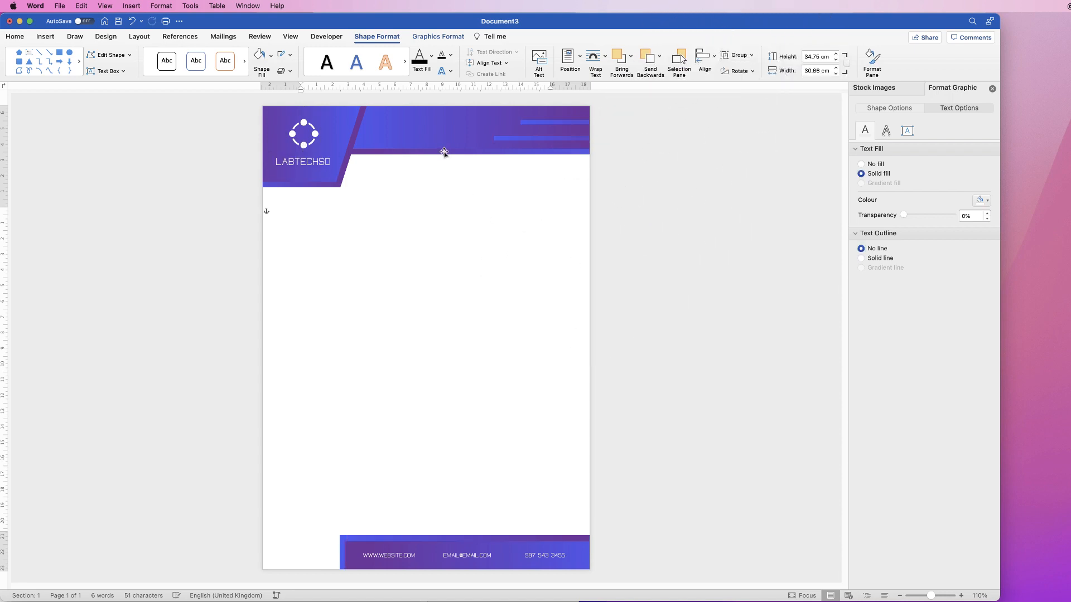
# Copy the grouped letterhead artwork into the page header area and position it against the page's top edge
pyautogui.moveTo(442, 164)
pyautogui.mouseDown()
pyautogui.moveTo(462, 272)
pyautogui.moveTo(351, 290)
pyautogui.moveTo(384, 75)
pyautogui.moveTo(563, 84)
pyautogui.moveTo(551, 232)
pyautogui.moveTo(437, 212)
pyautogui.moveTo(434, 159)
pyautogui.mouseUp()
pyautogui.moveTo(440, 141); pyautogui.dragTo(315, 242)
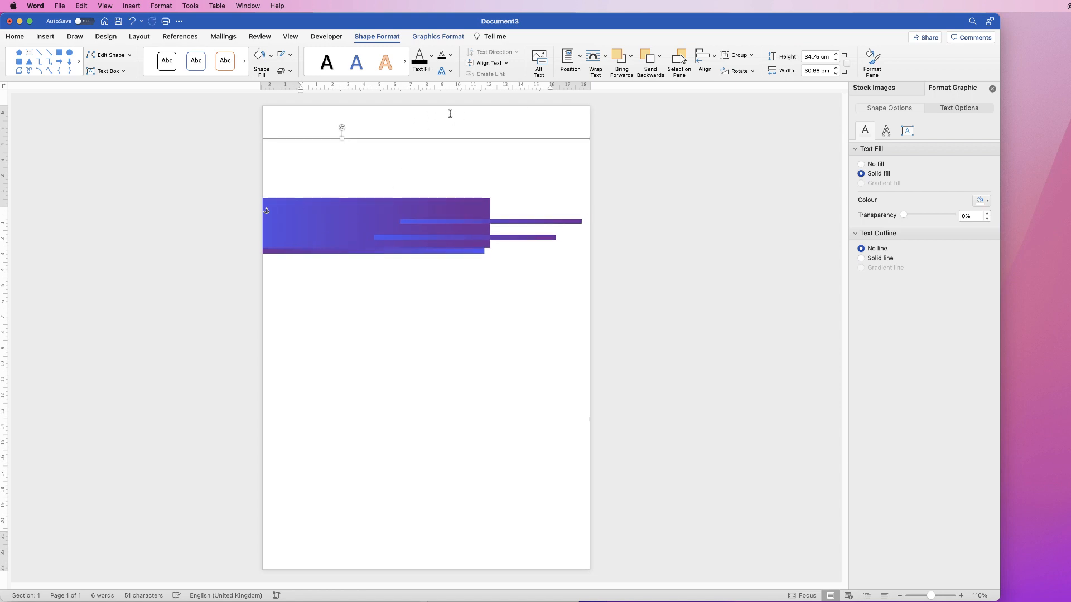
pyautogui.click(450, 114)
pyautogui.doubleClick(451, 115)
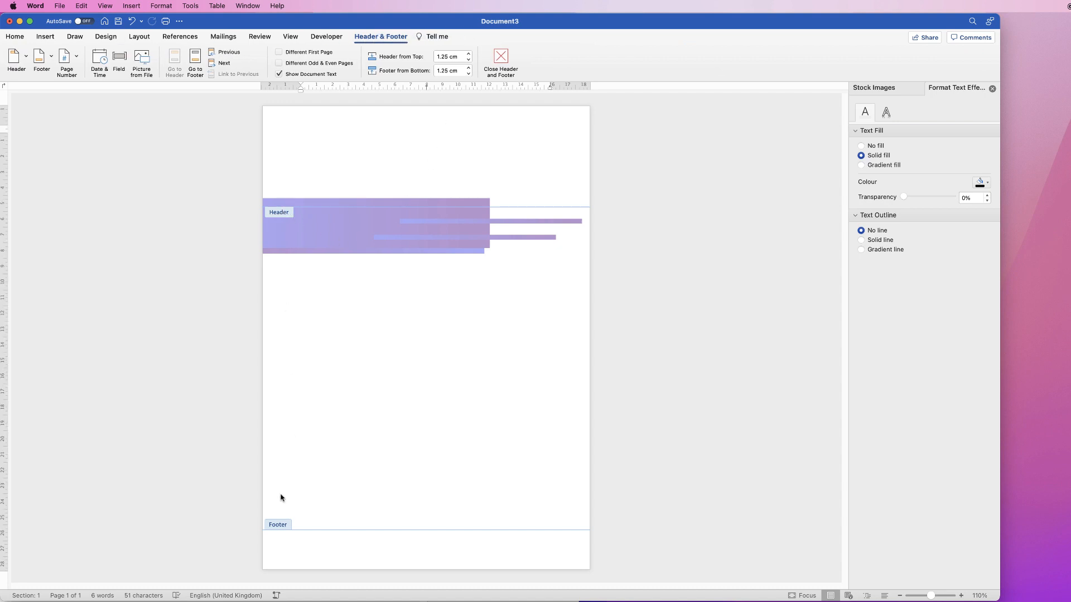
pyautogui.click(307, 188)
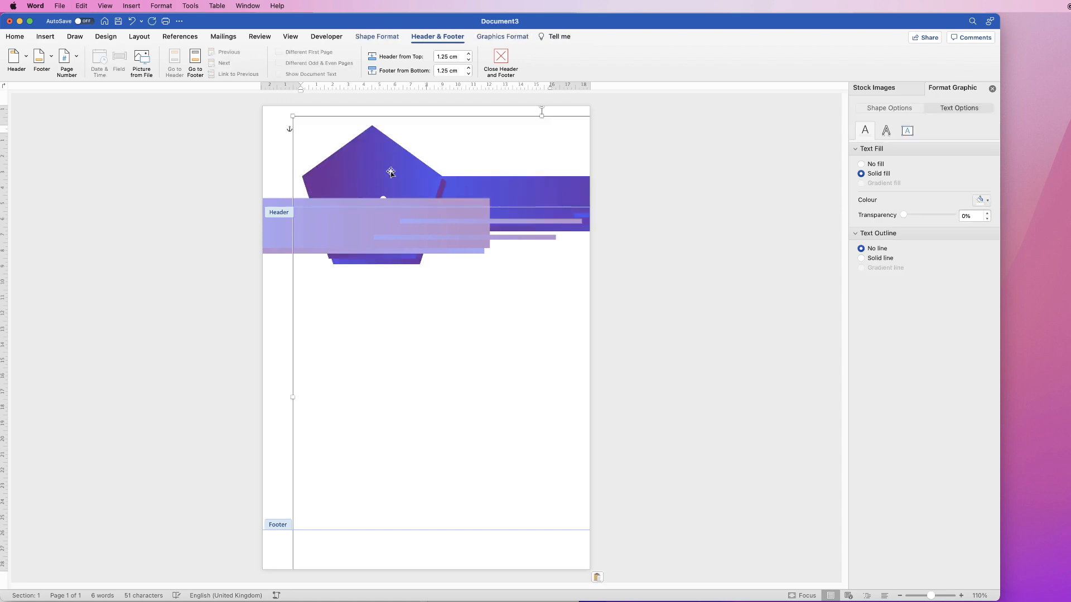
pyautogui.moveTo(516, 191); pyautogui.dragTo(430, 119)
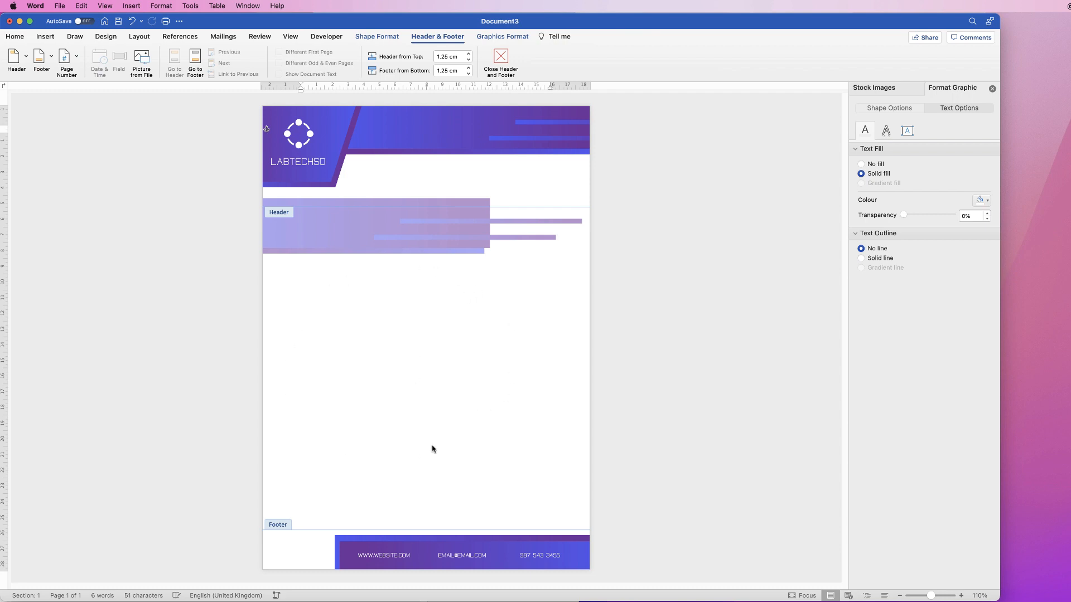
# Return to the document body and delete the original artwork group left there
pyautogui.doubleClick(438, 345)
pyautogui.moveTo(342, 229); pyautogui.dragTo(507, 262)
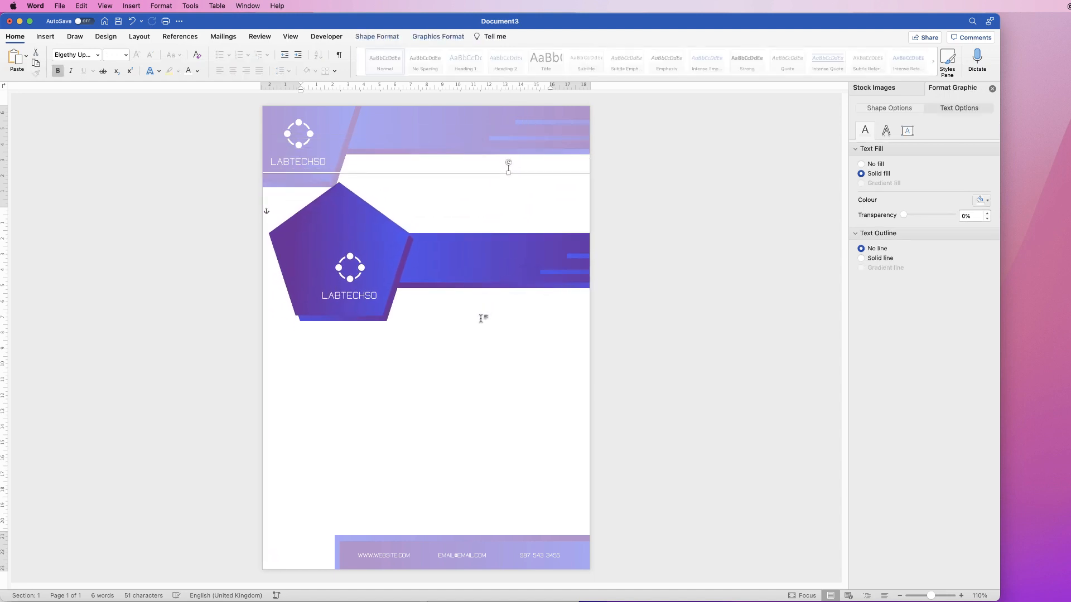
pyautogui.press('Delete')
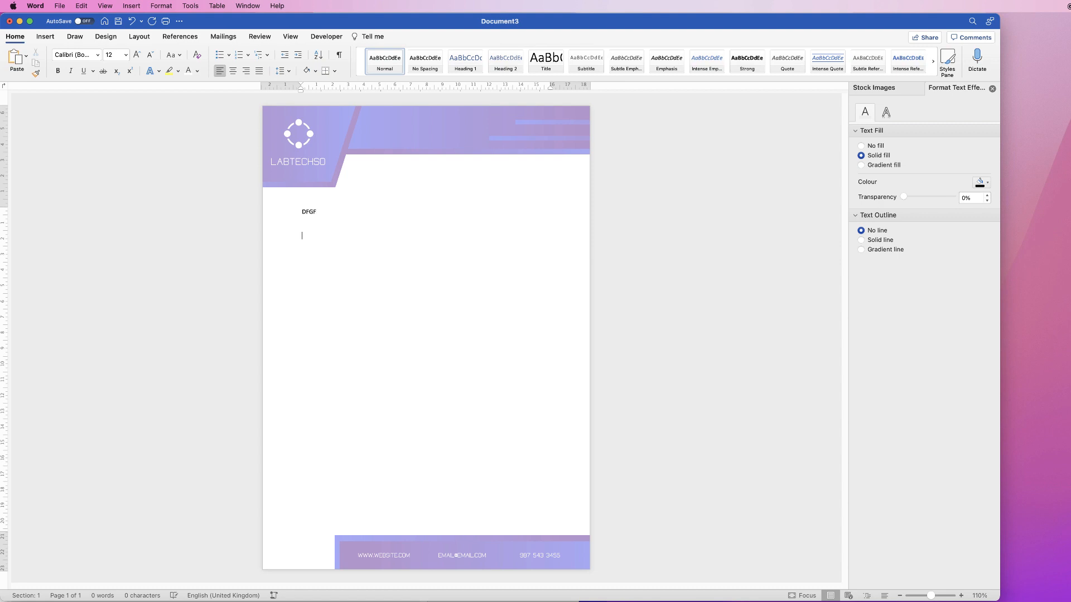
# Enter the sample text DFGF in the body and add blank lines until a second page starts
pyautogui.press('Return')
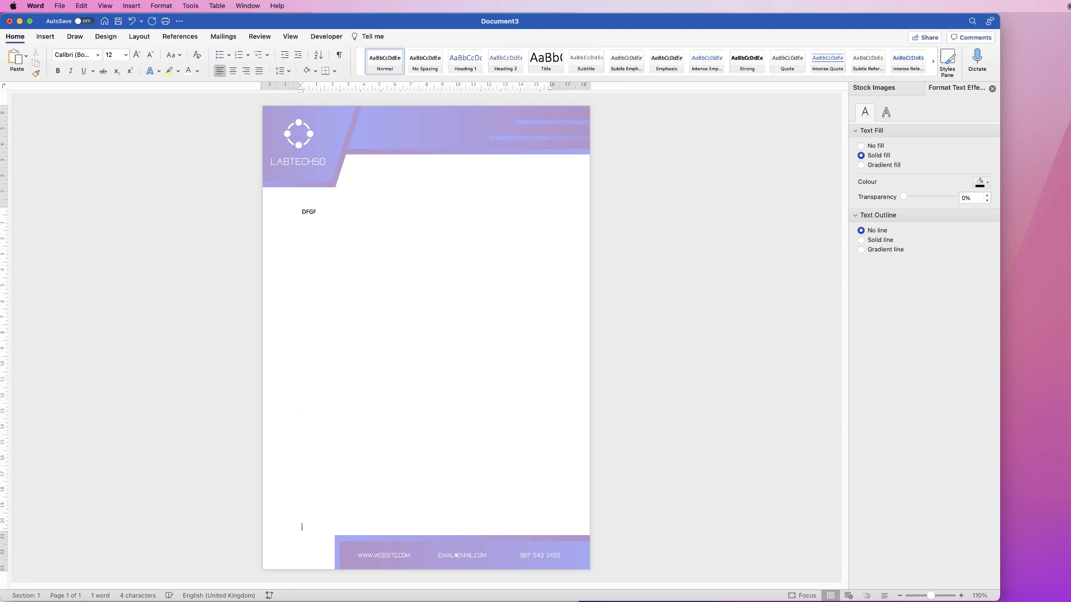
pyautogui.press('Return')
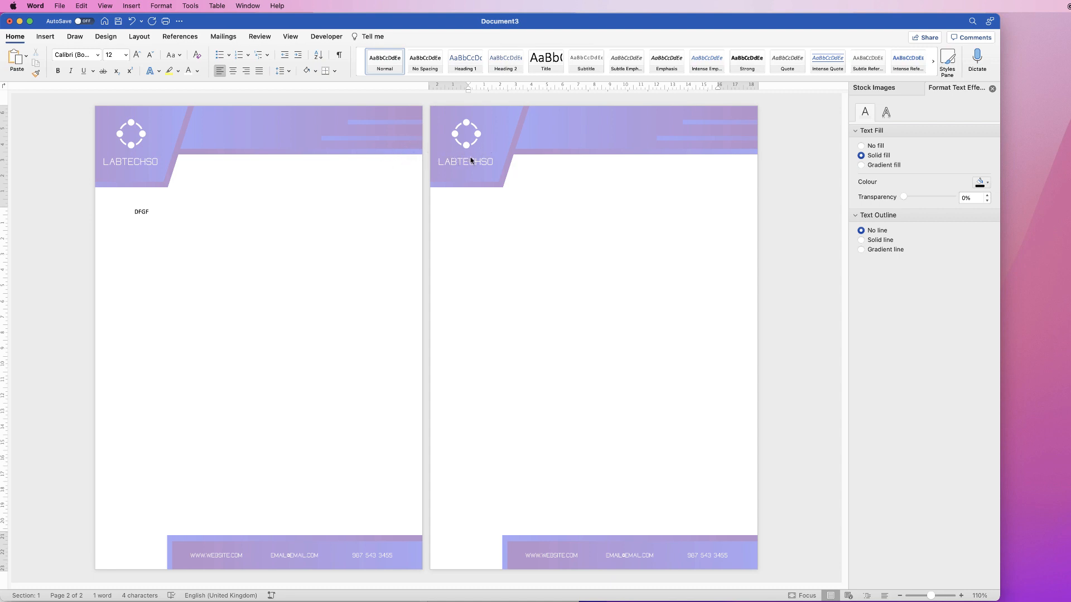
# Delete the DFGF sample text and the added blank lines from the body
pyautogui.press('BackSpace')
pyautogui.press('BackSpace')
pyautogui.press('BackSpace')
pyautogui.press('BackSpace')
pyautogui.press('BackSpace')
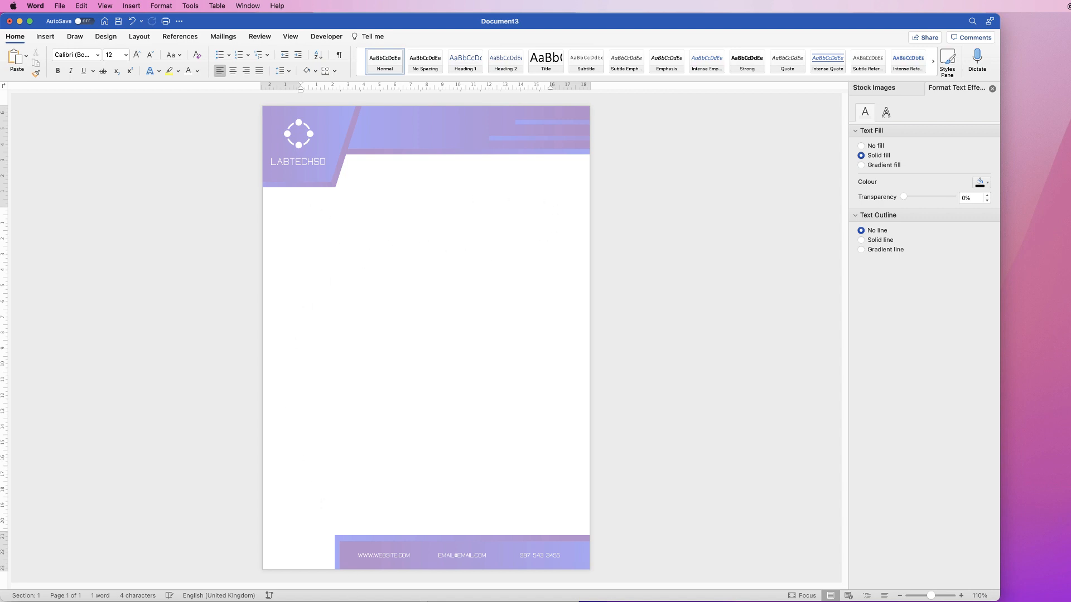
# Paste the copied letter text box into the body, narrow it slightly, and place it between the header and footer artwork
pyautogui.press('super+v')
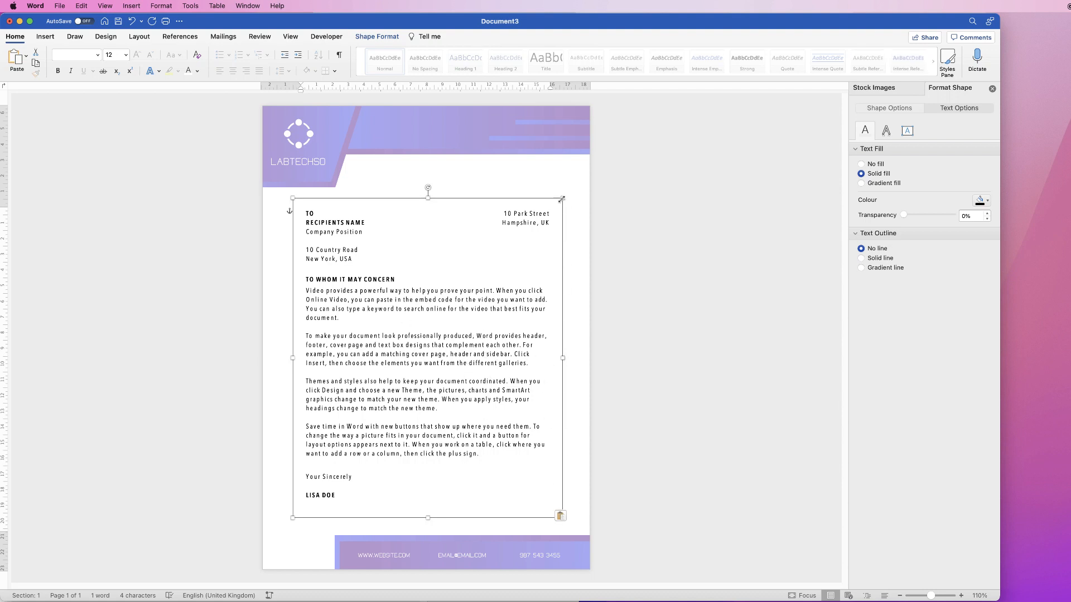
pyautogui.moveTo(562, 199)
pyautogui.mouseDown()
pyautogui.moveTo(531, 229)
pyautogui.moveTo(567, 202)
pyautogui.mouseUp()
pyautogui.moveTo(452, 334)
pyautogui.mouseDown()
pyautogui.moveTo(492, 334)
pyautogui.moveTo(454, 329)
pyautogui.mouseUp()
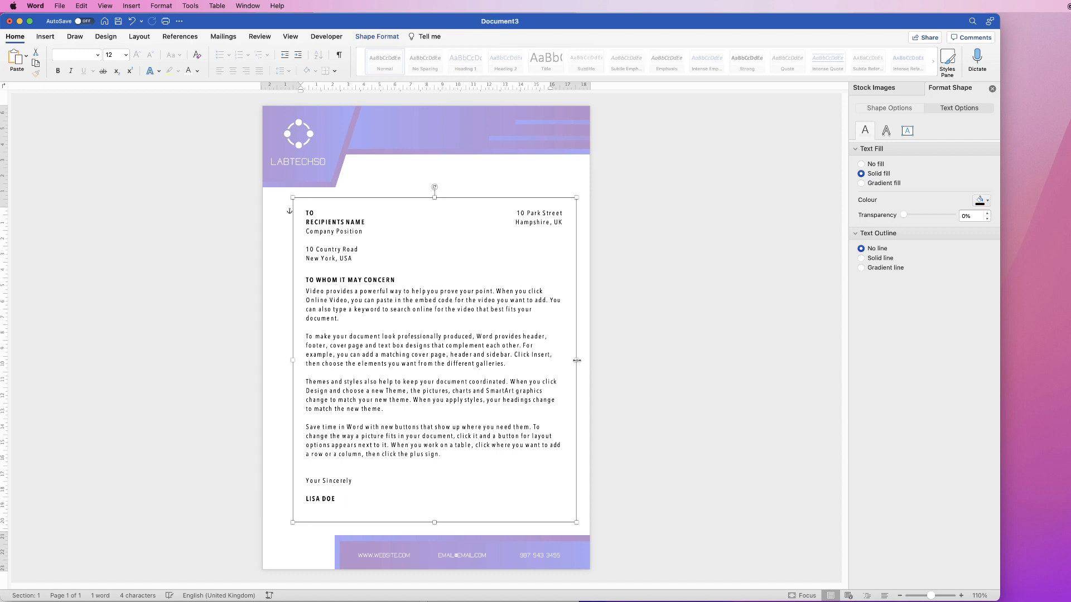
pyautogui.moveTo(576, 360); pyautogui.dragTo(553, 360)
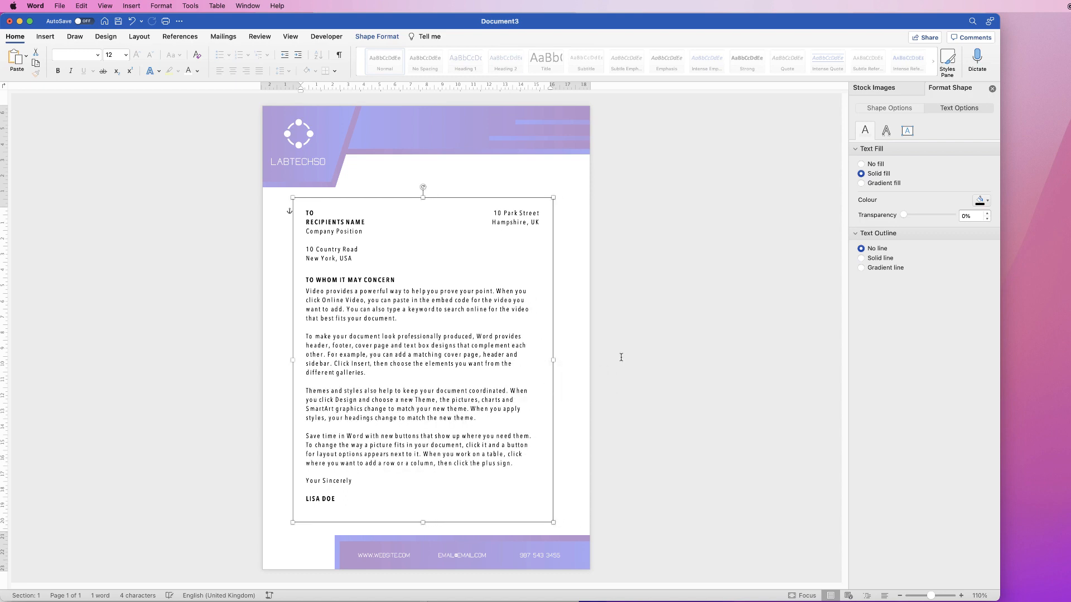
pyautogui.moveTo(418, 371); pyautogui.dragTo(466, 359)
pyautogui.click(635, 337)
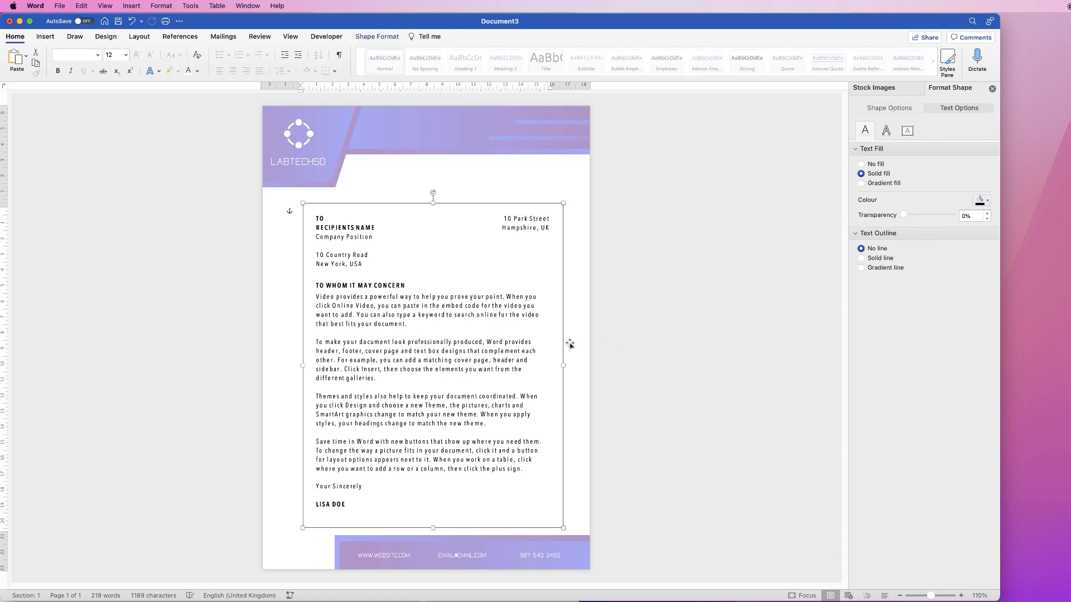
# Align the letter text box horizontally to the centre of the margins and deselect it
pyautogui.click(385, 37)
pyautogui.click(703, 56)
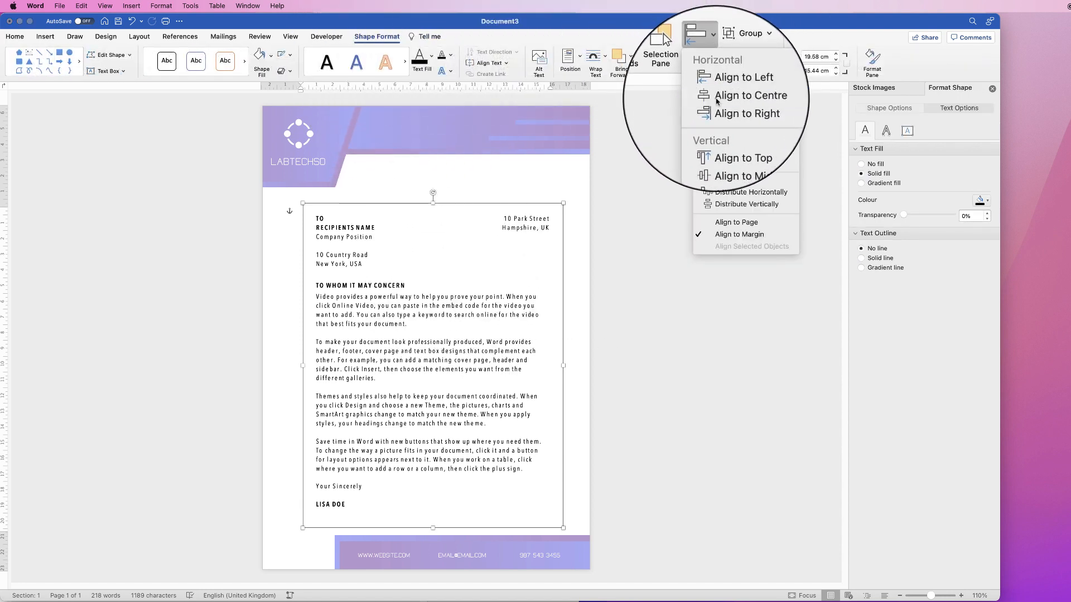
pyautogui.click(716, 99)
pyautogui.click(640, 373)
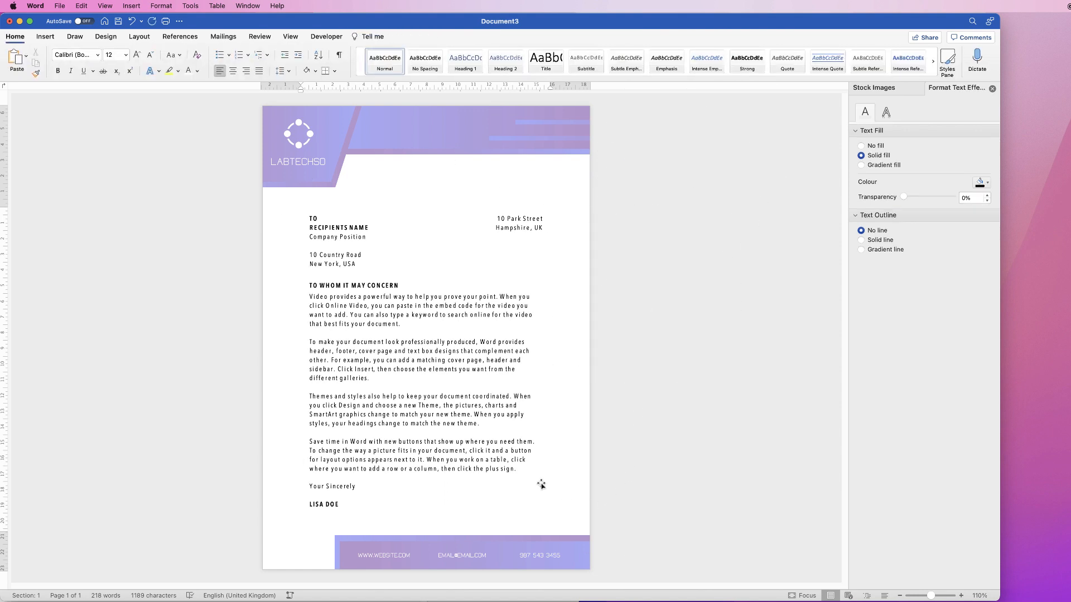
# Examine the file formats offered for saving the letterhead, including PDF, and close the save dialog without saving
pyautogui.click(60, 5)
pyautogui.click(69, 94)
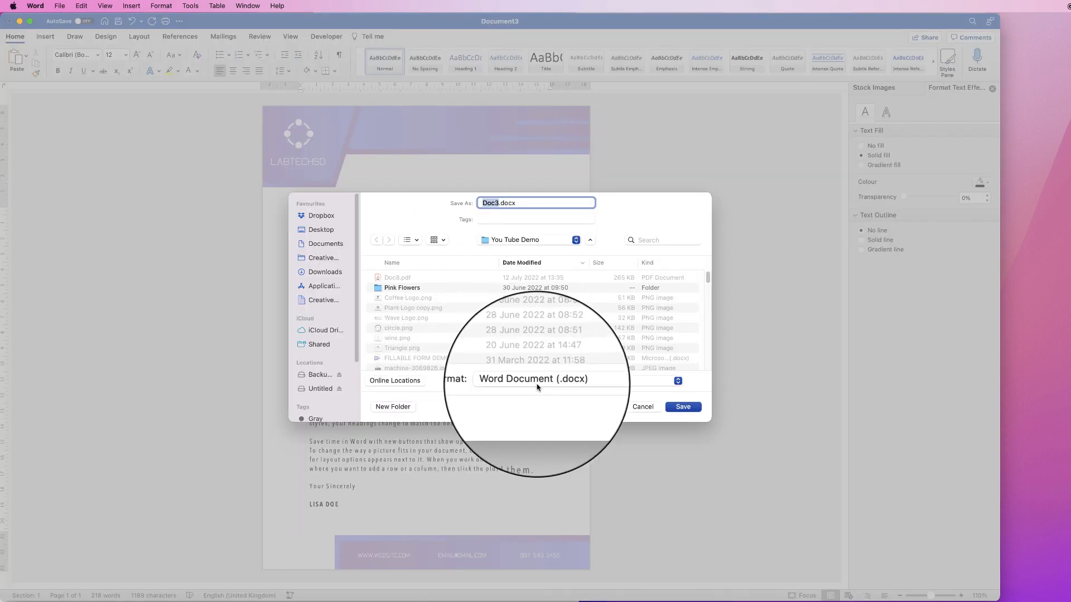
pyautogui.click(583, 382)
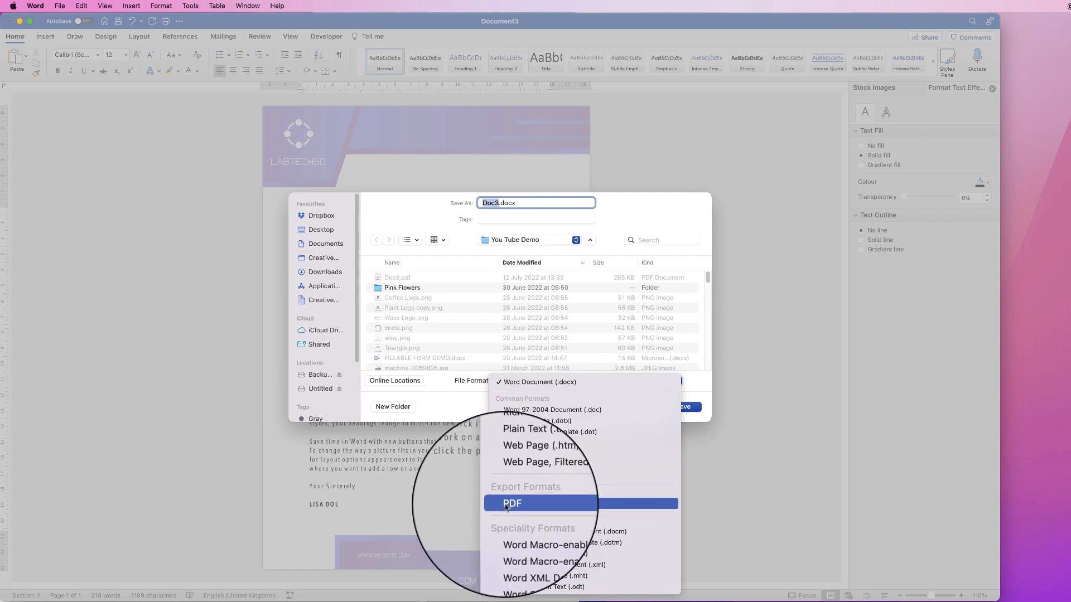
pyautogui.click(748, 416)
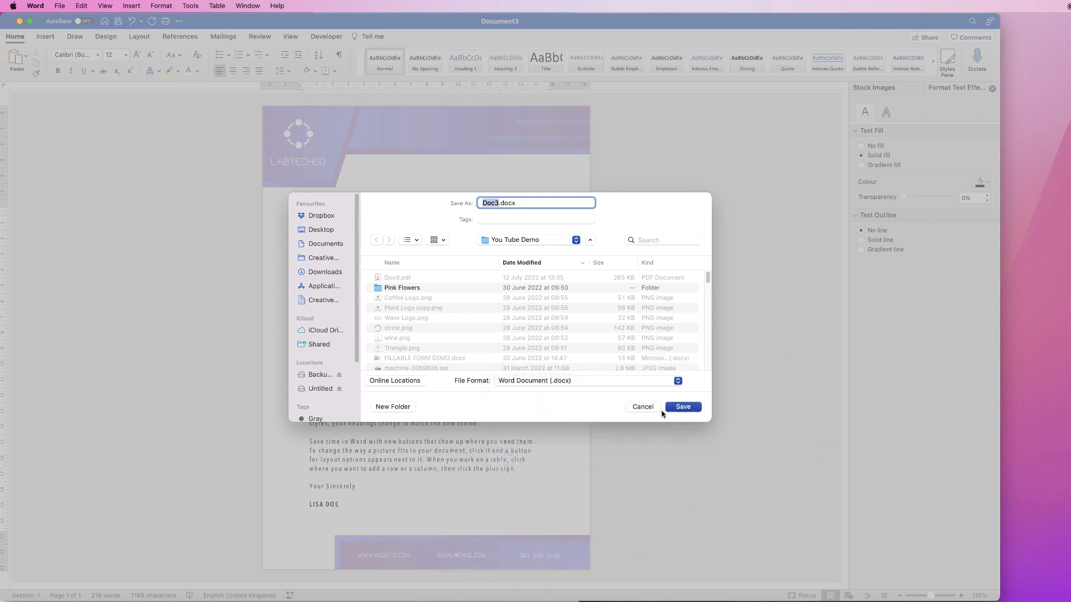
pyautogui.click(647, 412)
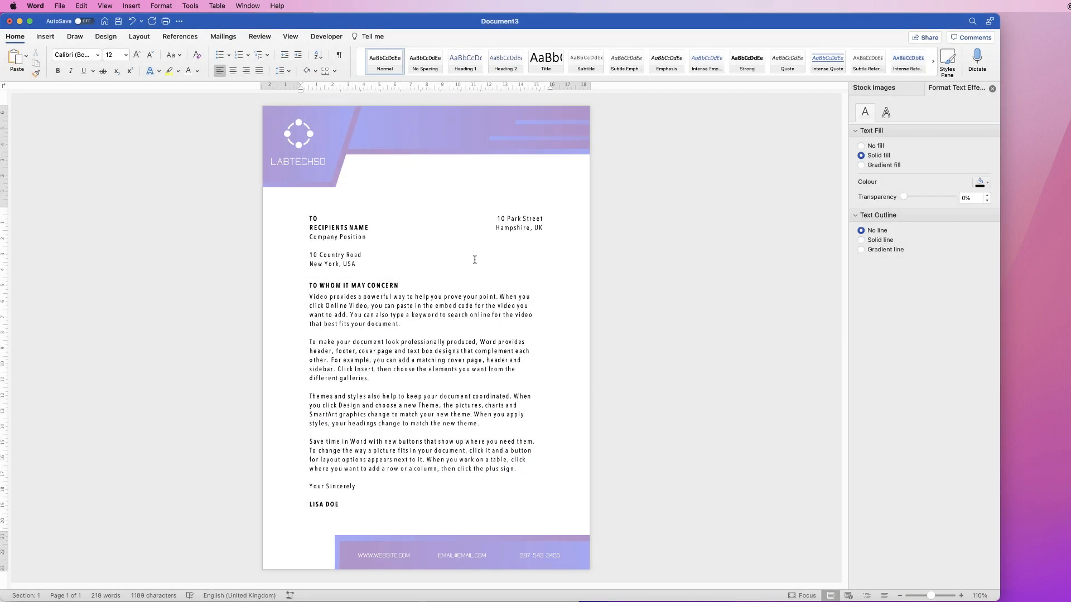